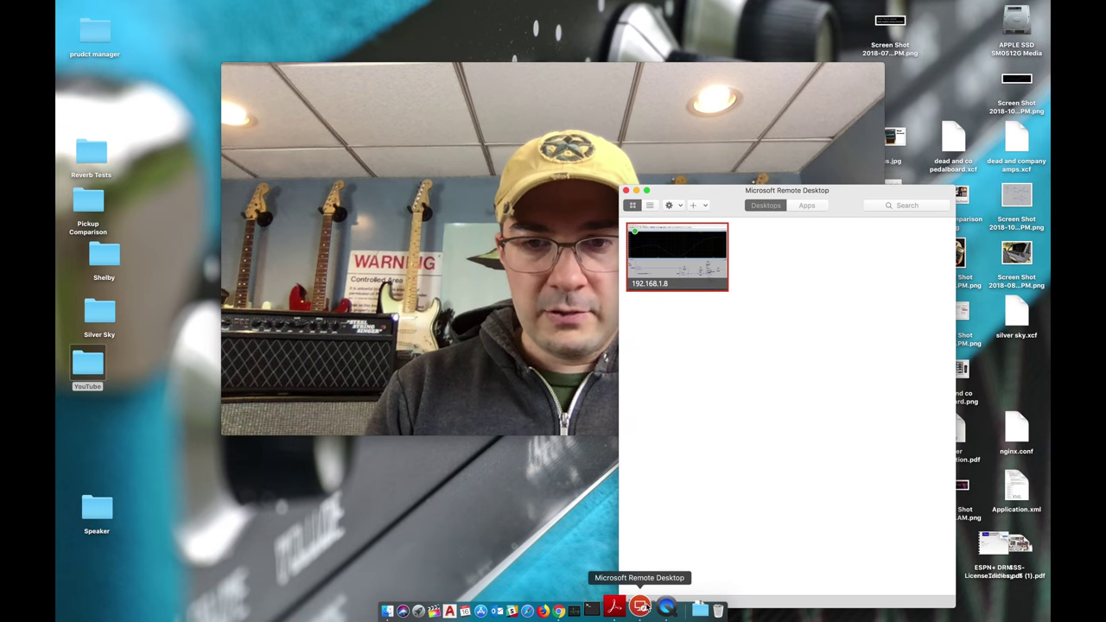
Connect to the saved remote Windows PC showing LTspice's JM Analysis schematic and plot.
double_click(689, 256)
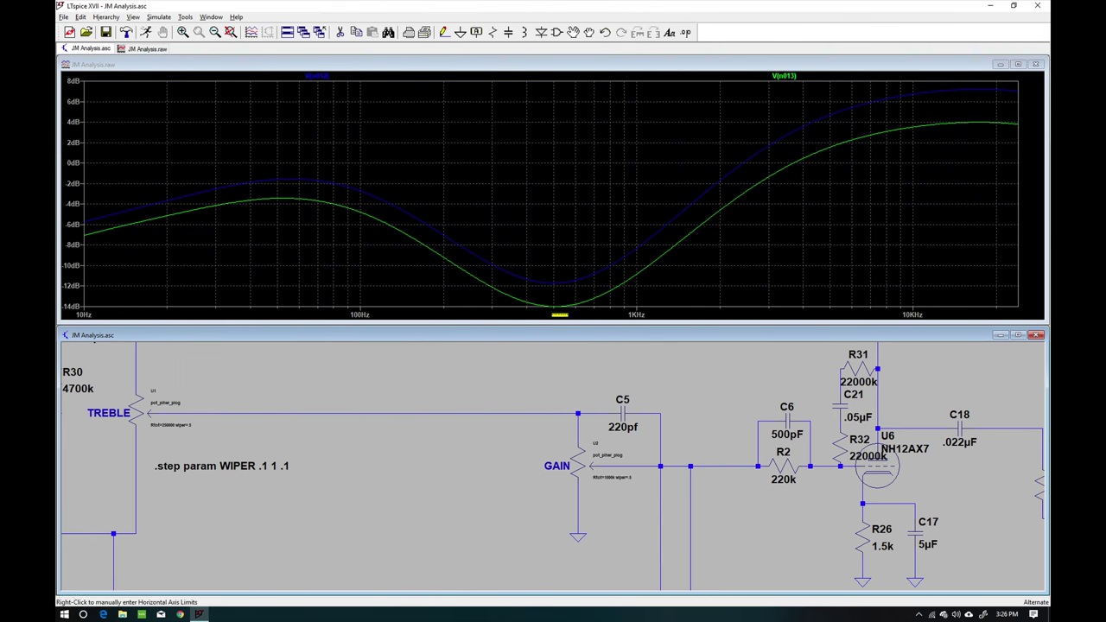
Close the JM Analysis.raw plot, maximize the schematic, and pan down to the power-amp circuit.
left_click(1037, 65)
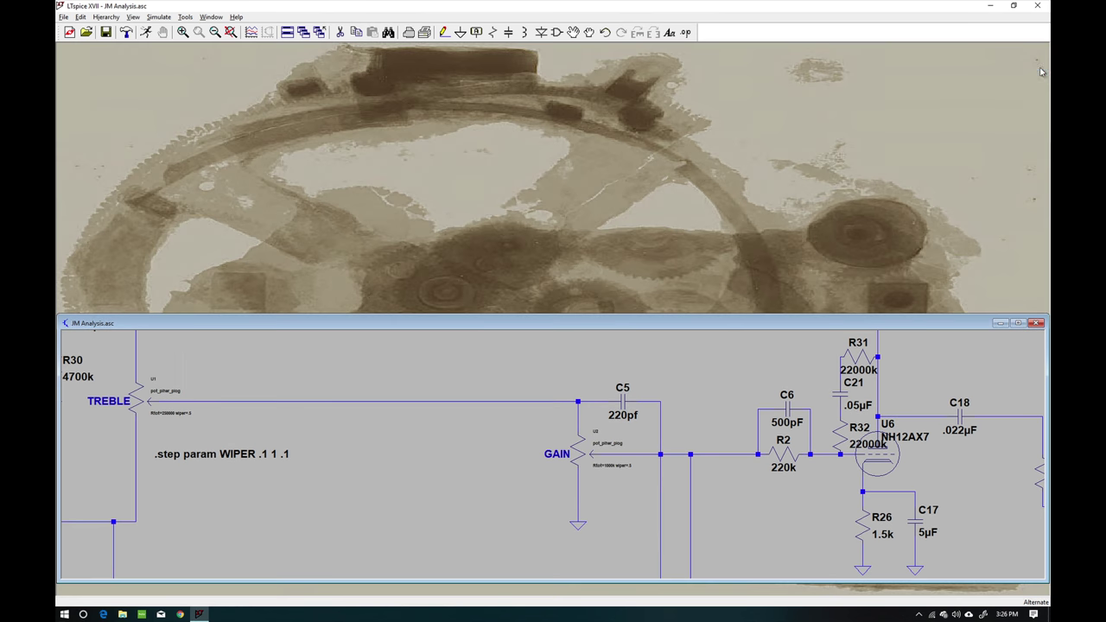
left_click(1018, 323)
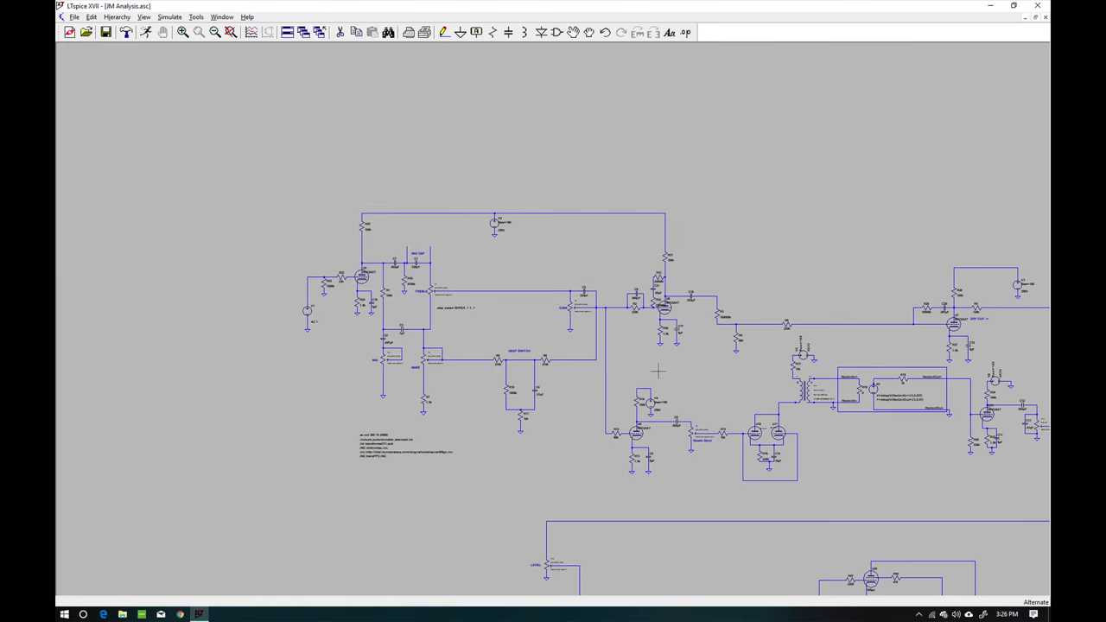
left_click_drag(566, 325, 498, 259)
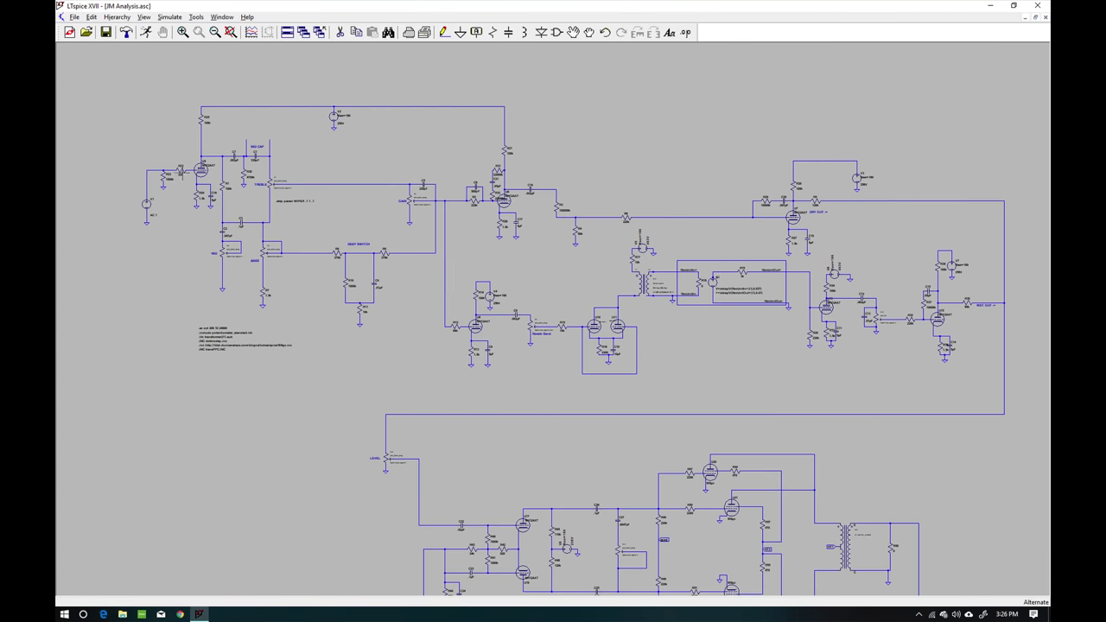
left_click_drag(731, 373, 602, 224)
left_click_drag(899, 493, 954, 352)
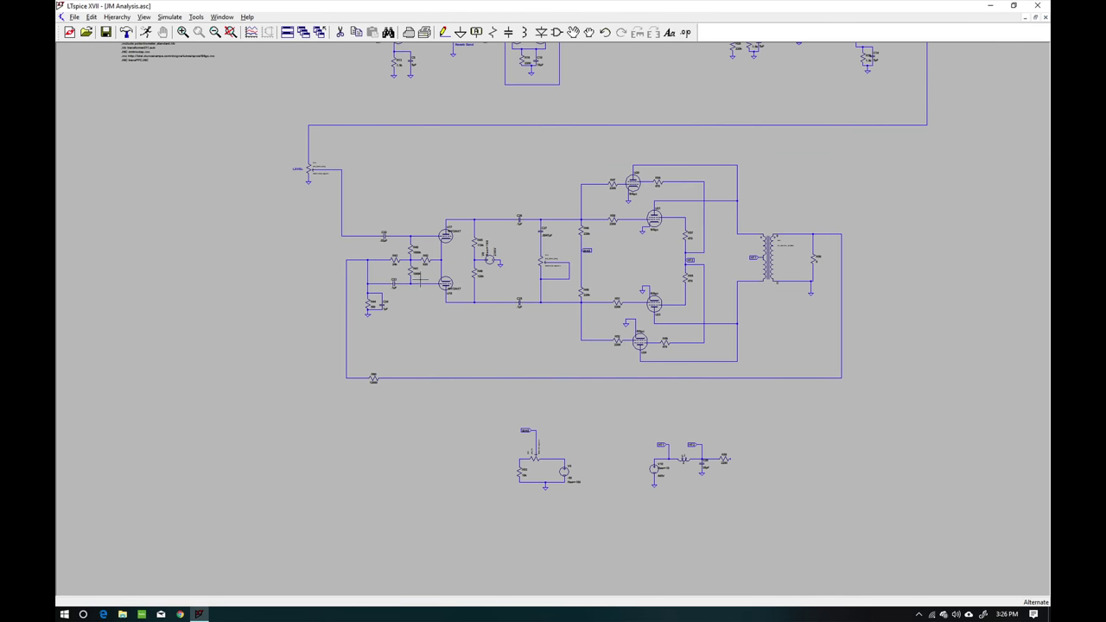
Pan and zoom across the upper preamp stages and the output stage to survey the circuit.
left_click_drag(472, 159, 726, 354)
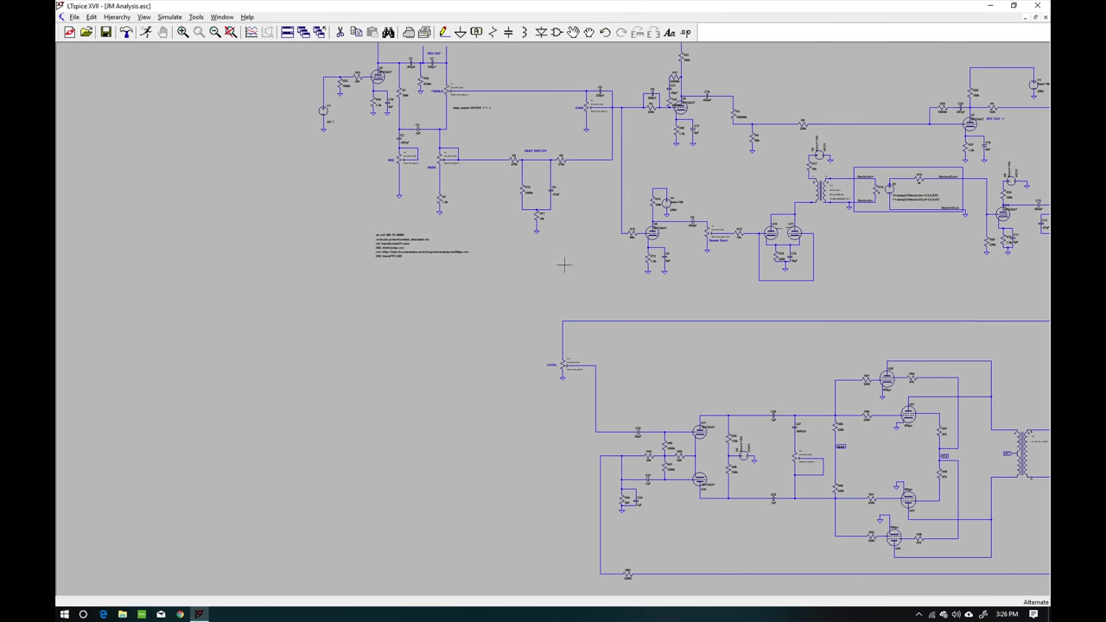
left_click_drag(563, 265, 528, 353)
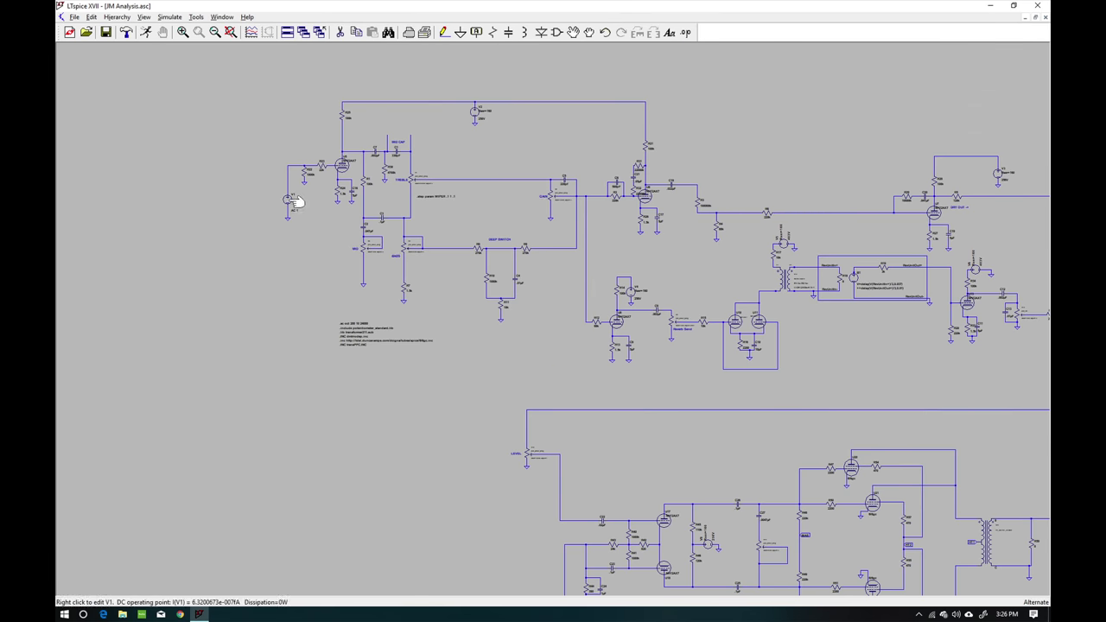
scroll(295, 201, "up", 2)
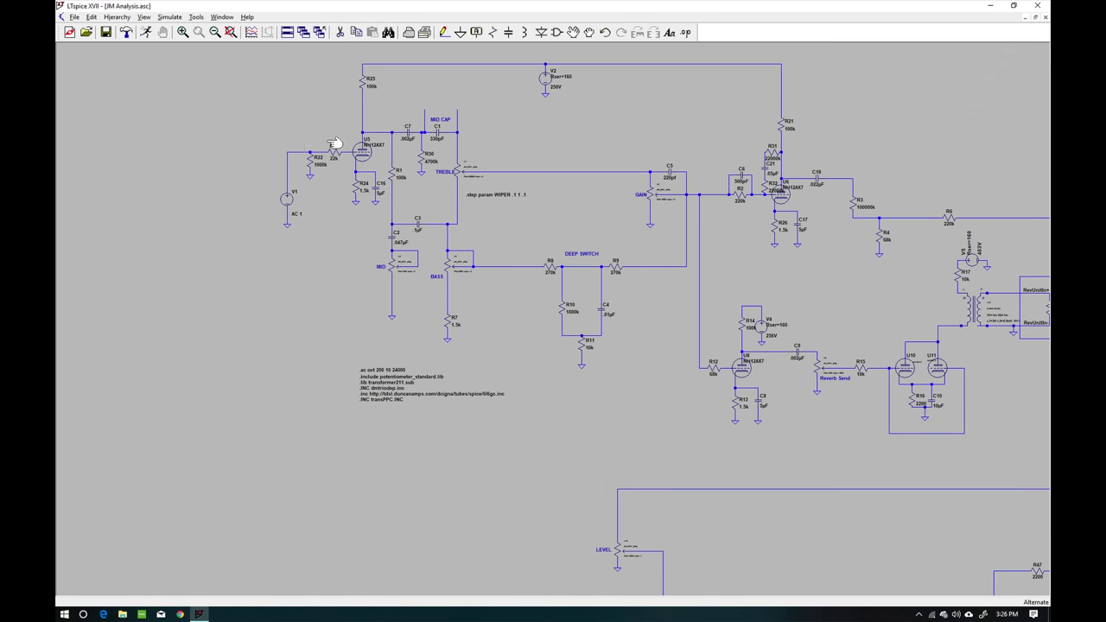
left_click_drag(625, 215, 436, 187)
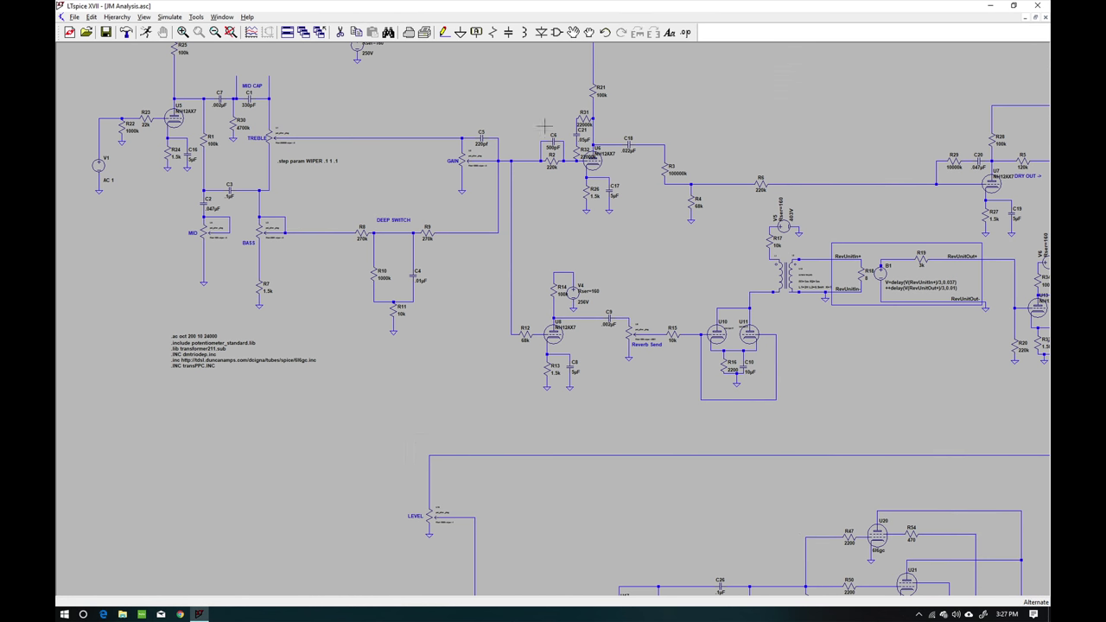
left_click_drag(910, 400, 727, 170)
left_click_drag(581, 286, 557, 314)
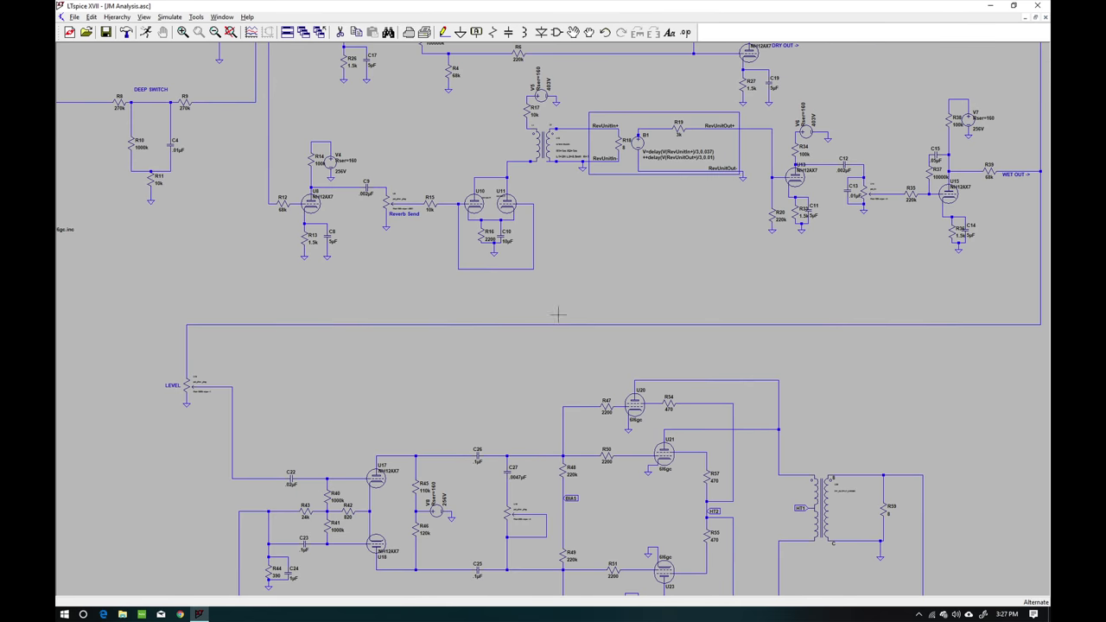
scroll(502, 324, "down", 1)
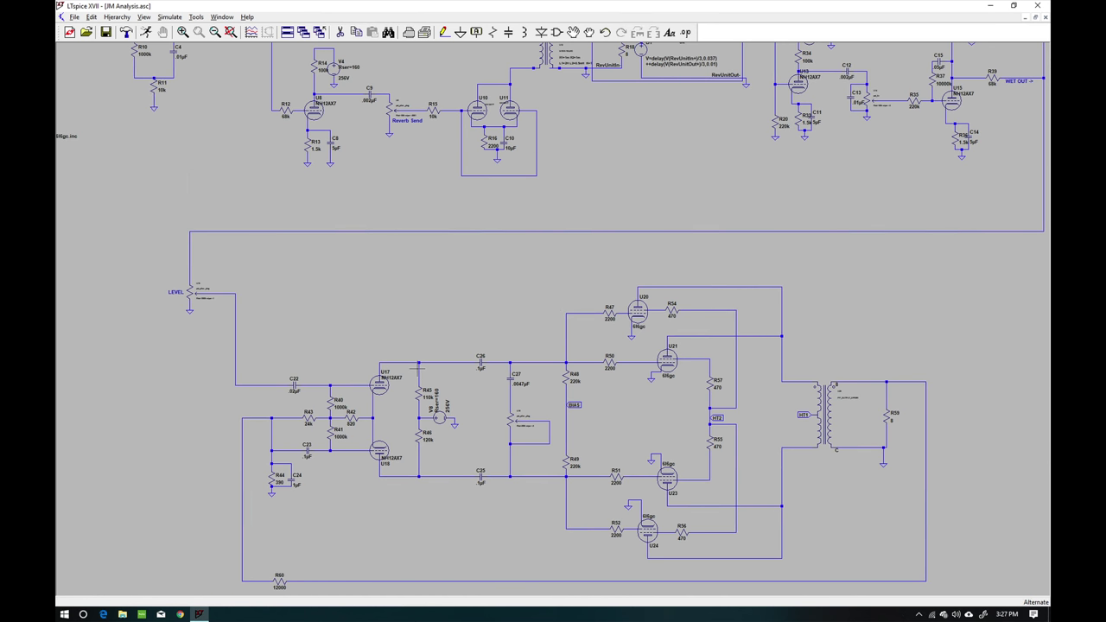
left_click_drag(424, 295, 430, 467)
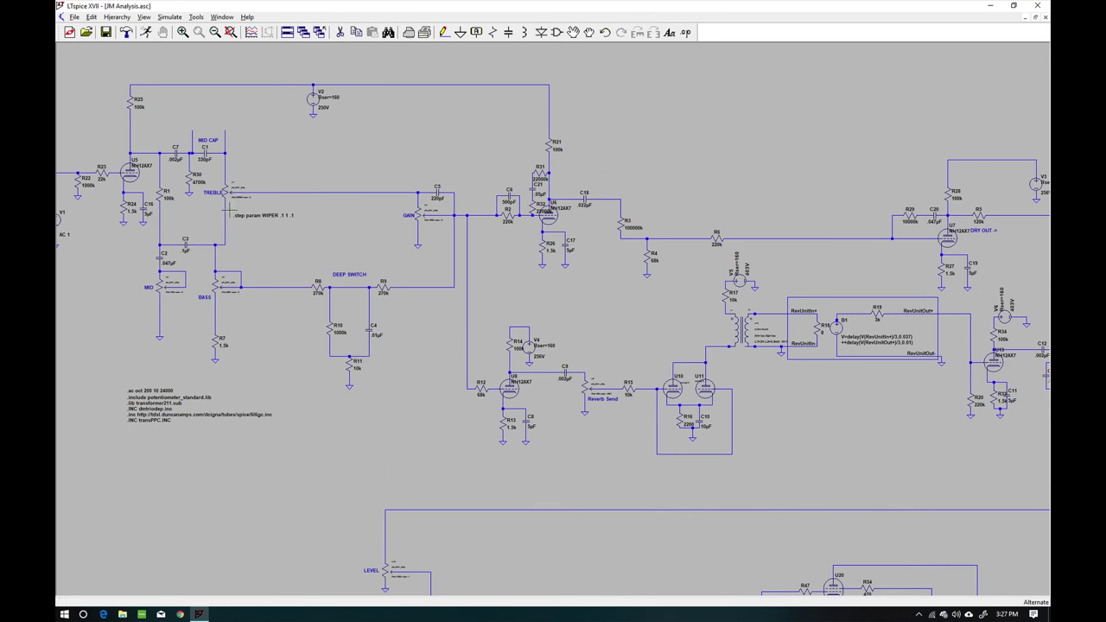
Inspect the BASS and GAIN pots and C5's 220pf value, then run the stepped AC simulation.
scroll(224, 293, "up", 3)
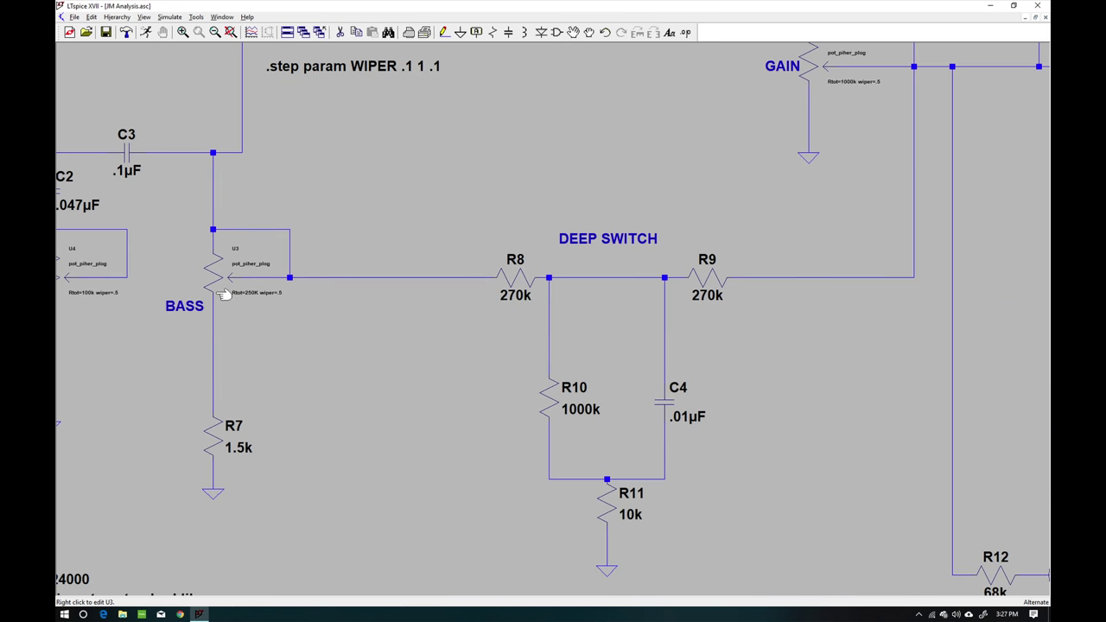
scroll(223, 294, "up", 2)
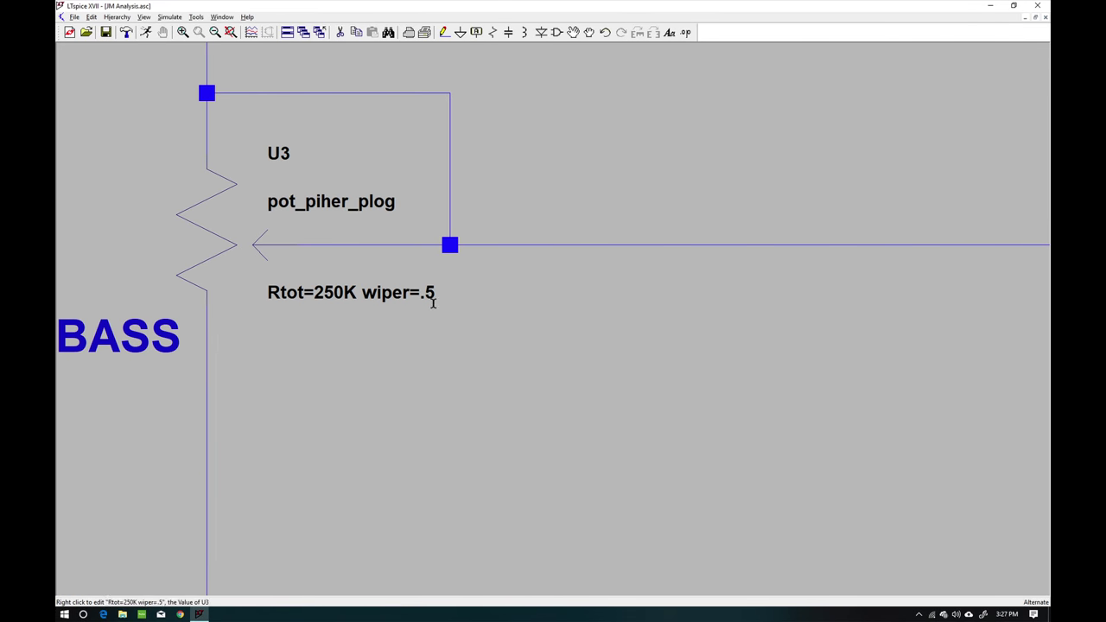
scroll(438, 292, "down", 5)
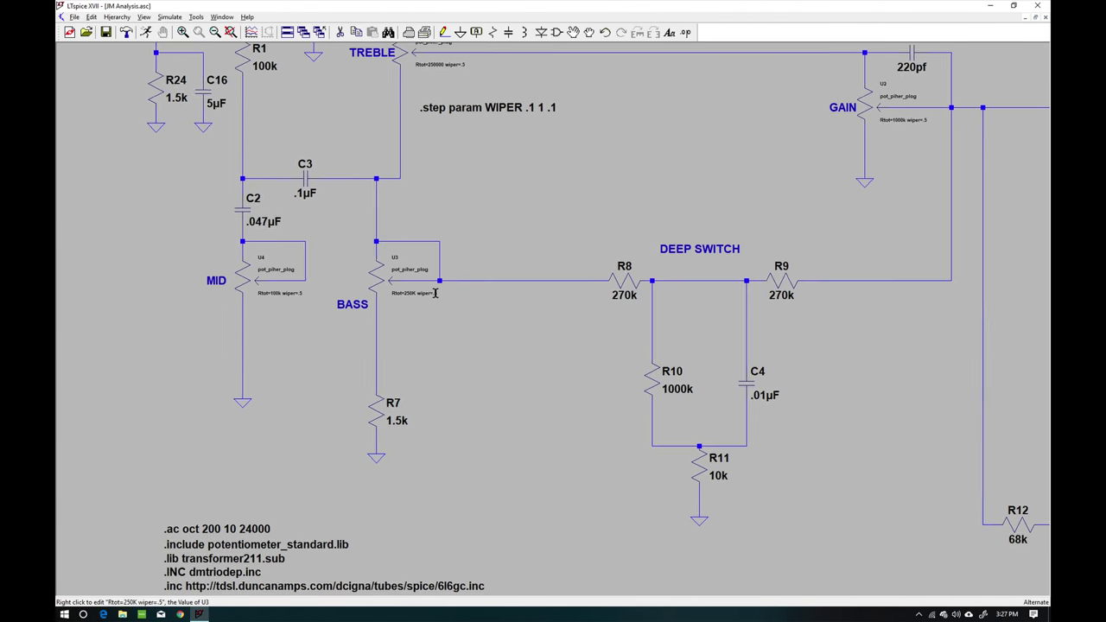
left_click_drag(507, 198, 624, 188)
scroll(731, 192, "up", 5)
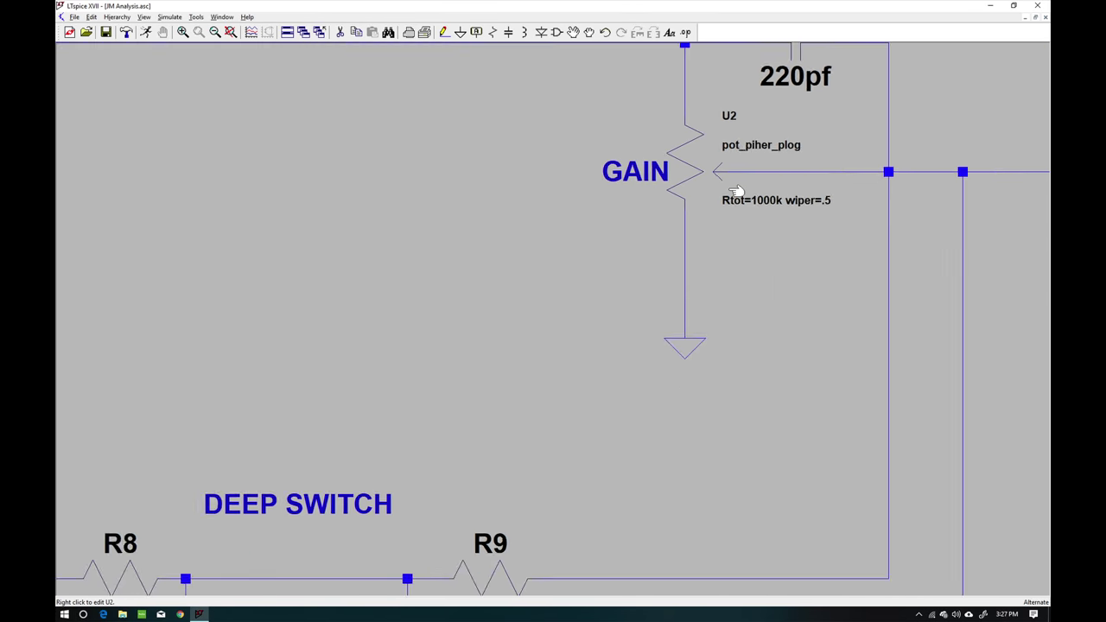
left_click_drag(780, 180, 667, 322)
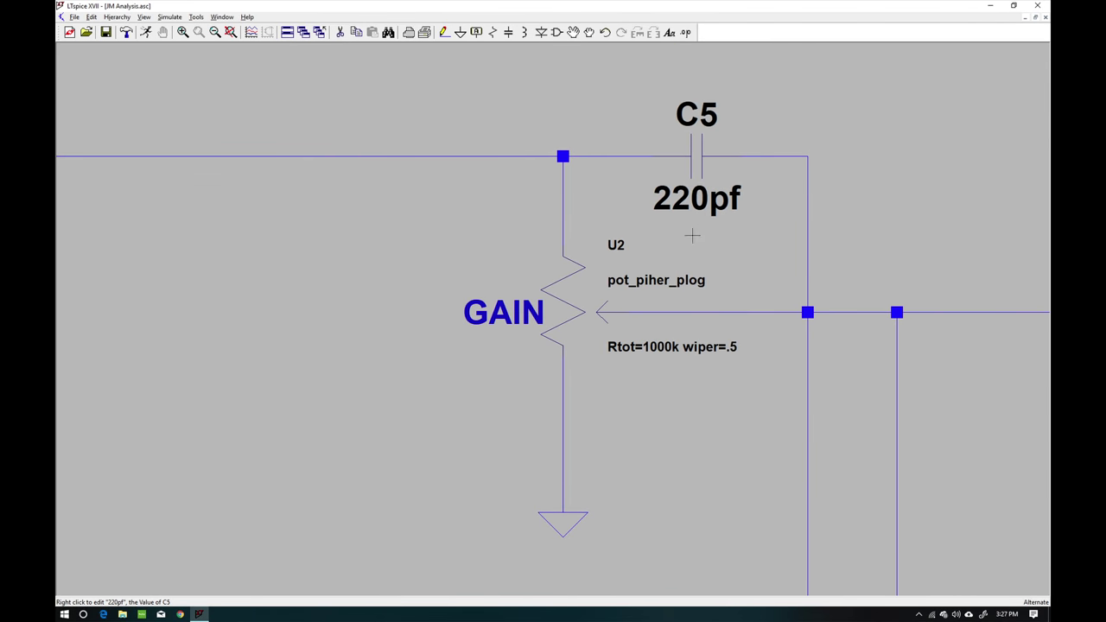
scroll(709, 223, "down", 1)
scroll(709, 223, "down", 3)
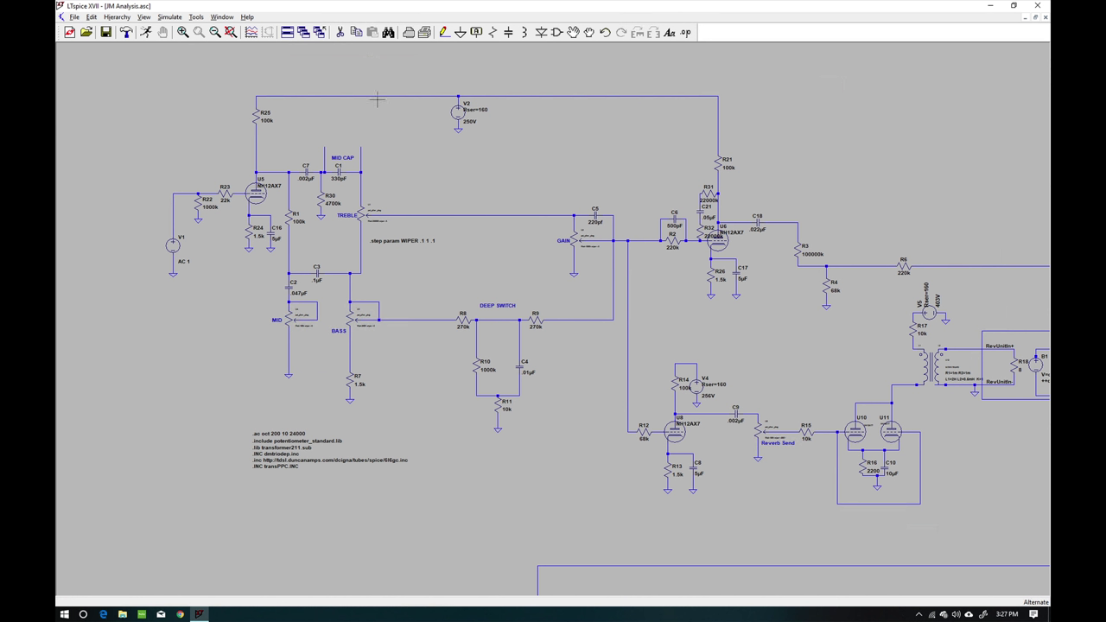
left_click(147, 33)
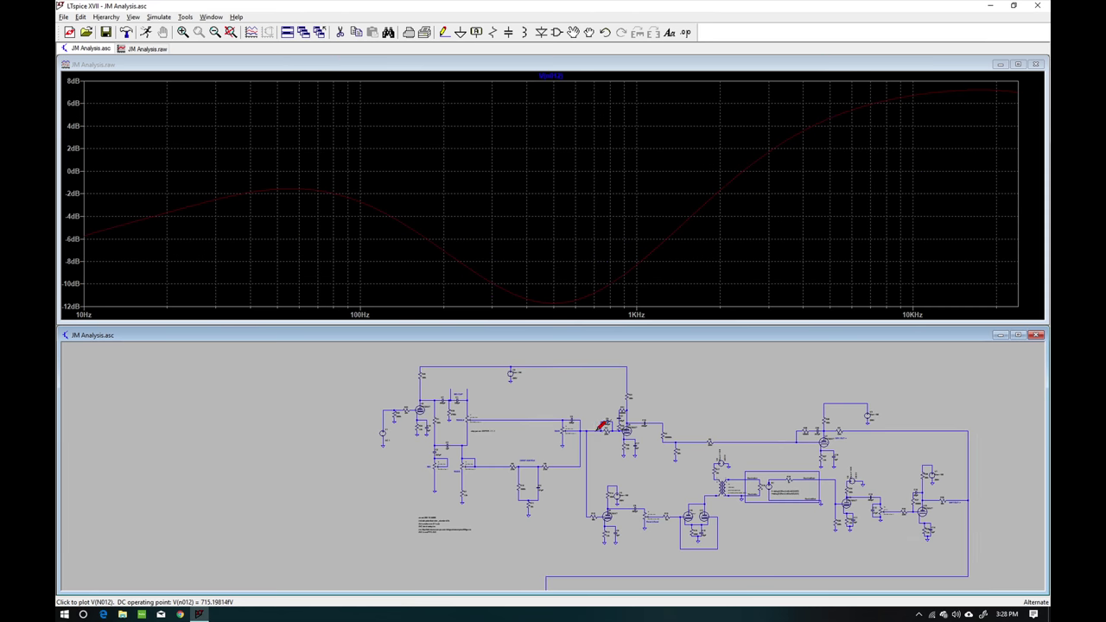
Probe V(n011), then replace it with V(n012) from the wire after the GAIN pot.
left_click(544, 418)
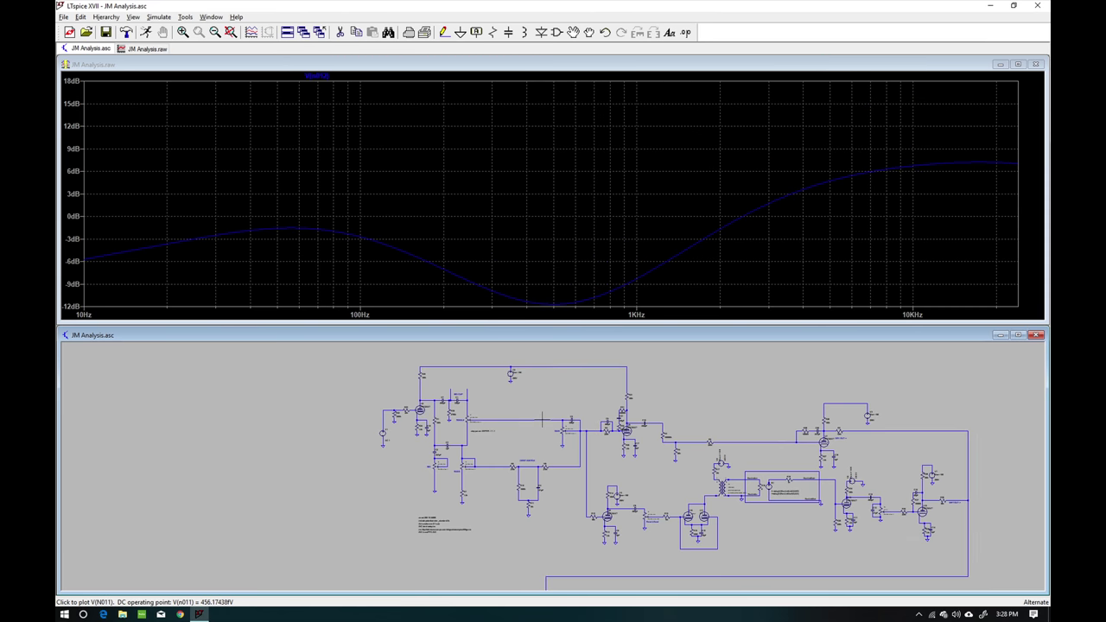
left_click(544, 419)
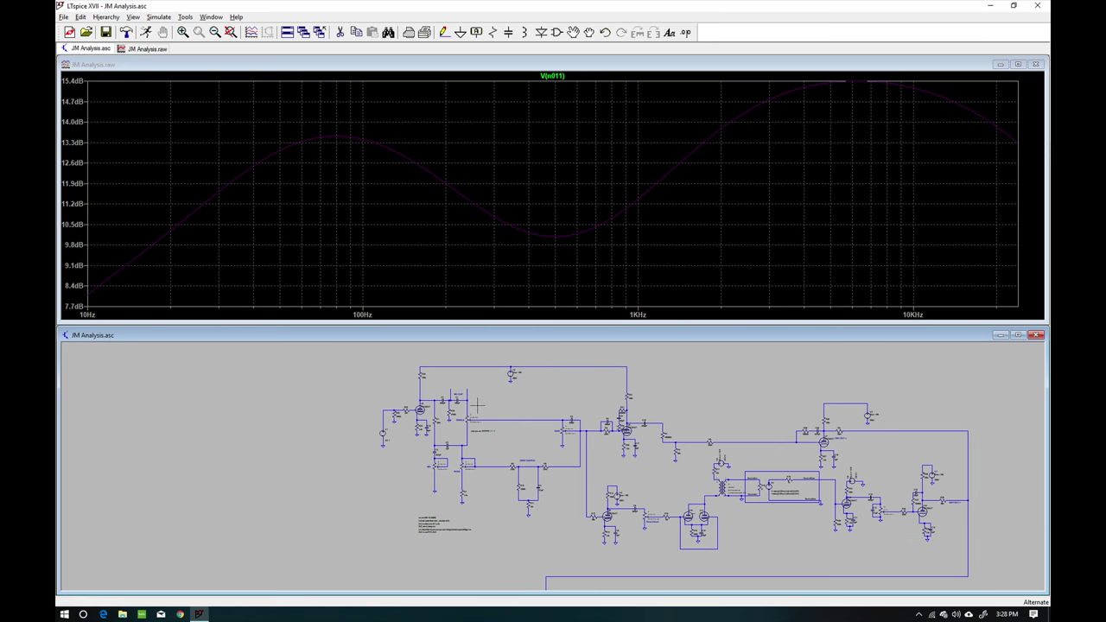
scroll(449, 402, "up", 5)
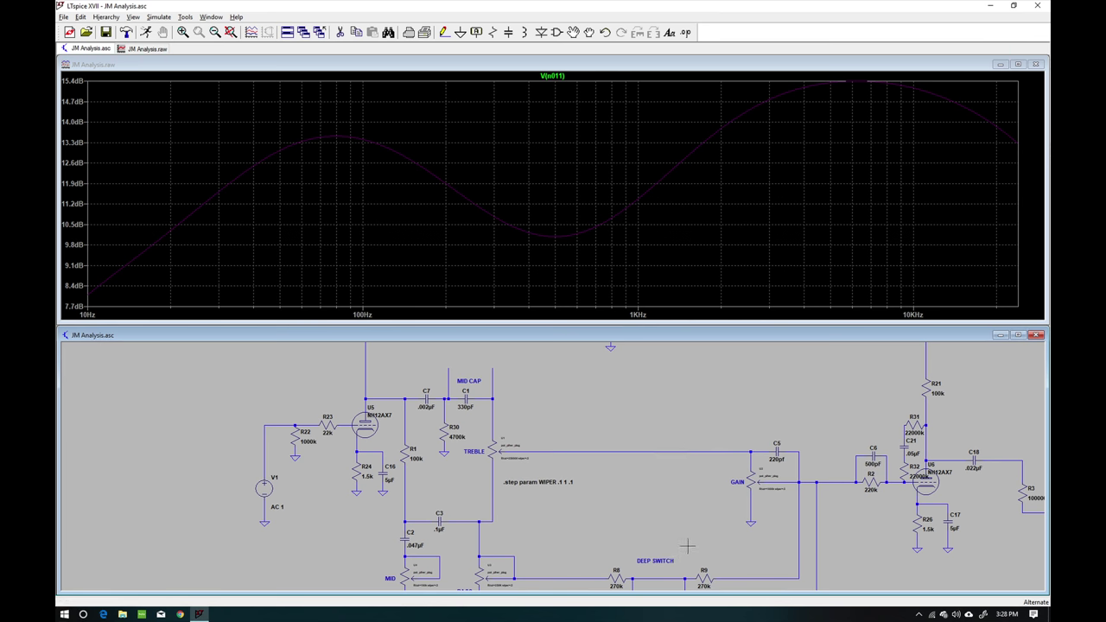
scroll(689, 524, "down", 2)
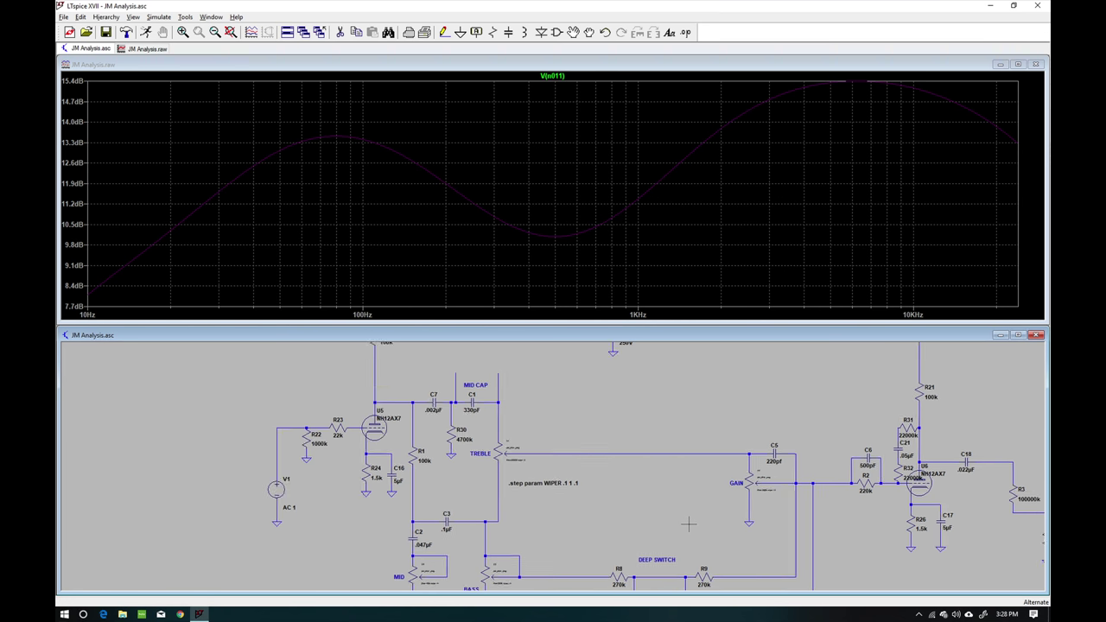
left_click(792, 488)
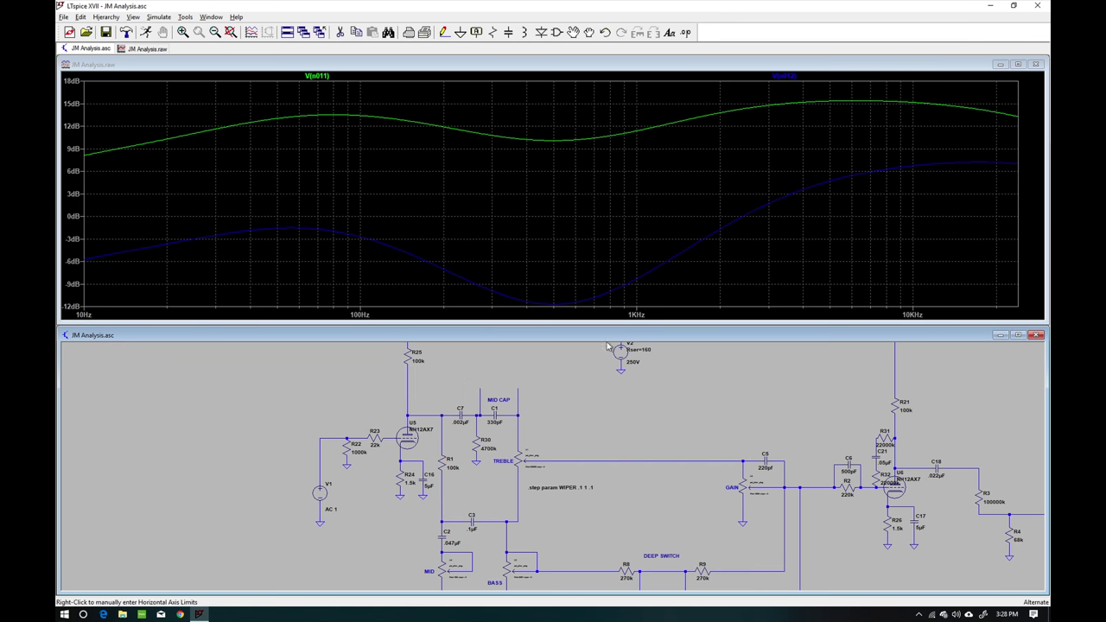
left_click(794, 488)
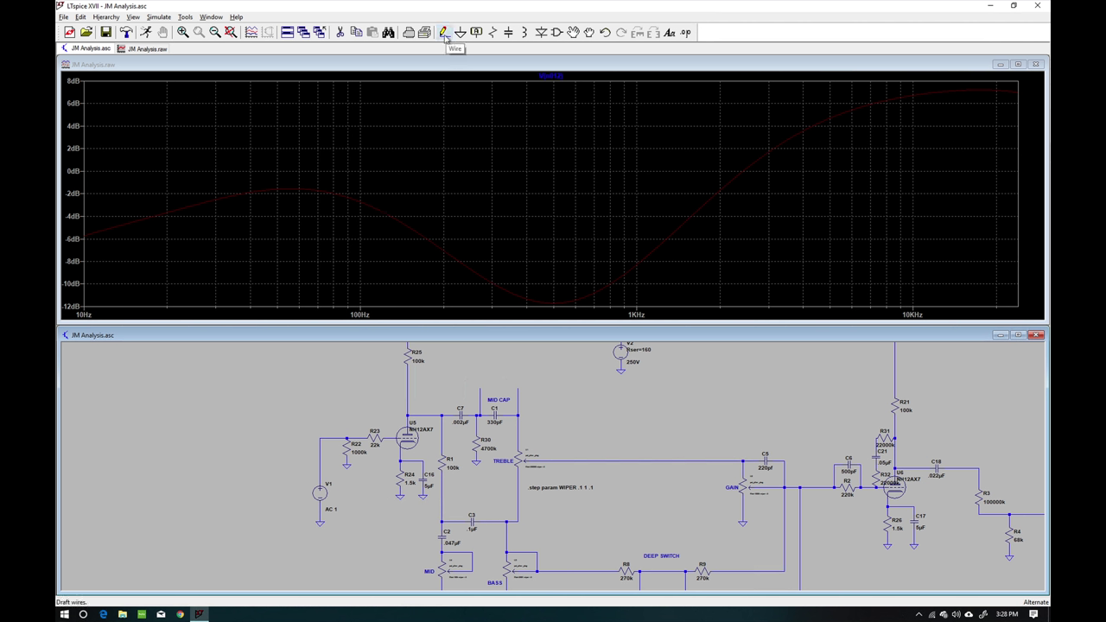
Cut the wire by C5 at the GAIN pot and rerun, giving an 8–16 dB response.
left_click(342, 32)
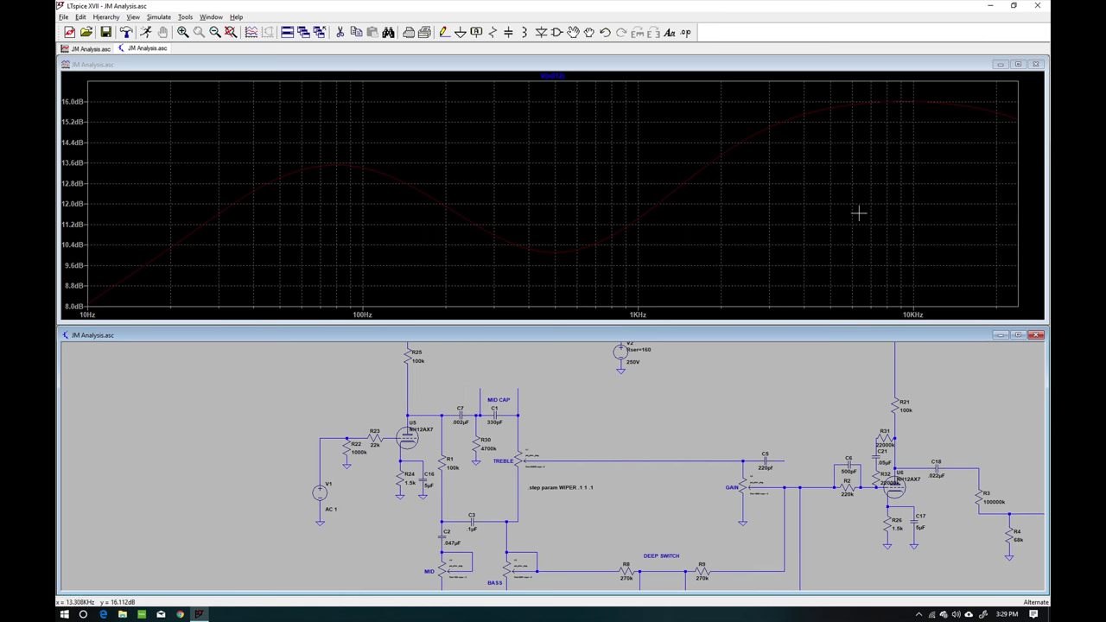
scroll(758, 500, "up", 2)
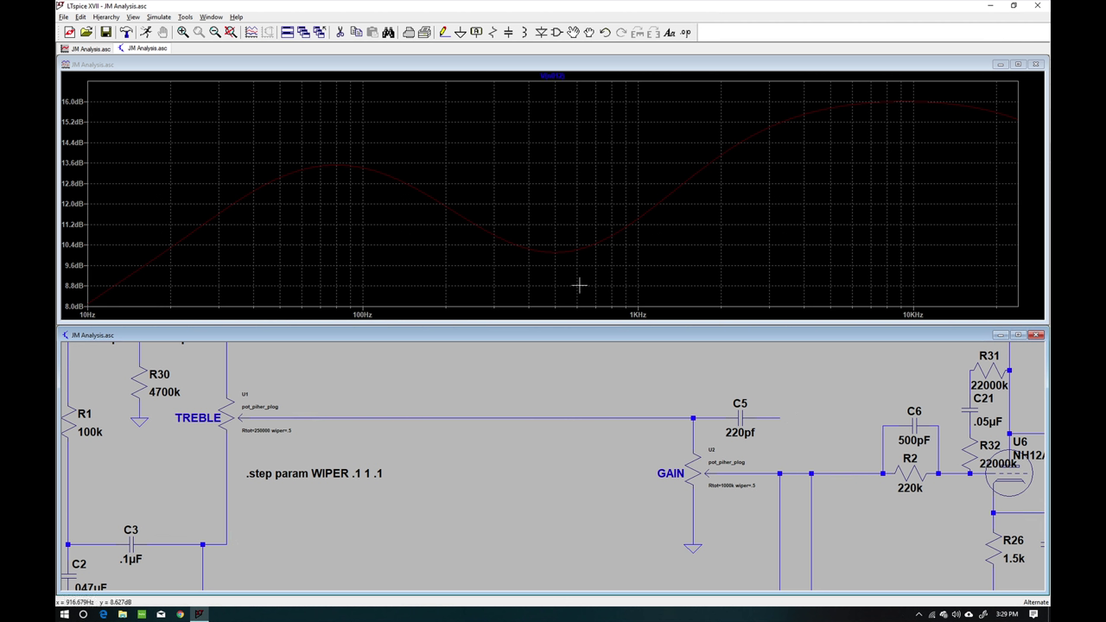
Undo the C5 wire deletion and re-simulate to get back the original -12 to 8 dB curve.
left_click(605, 33)
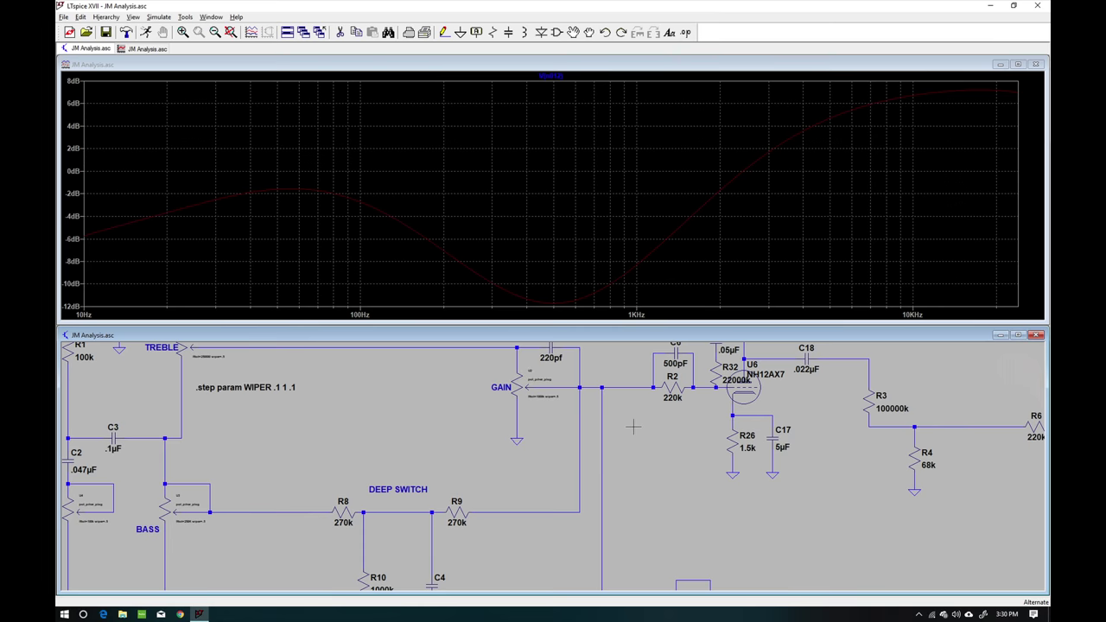
left_click_drag(633, 428, 620, 427)
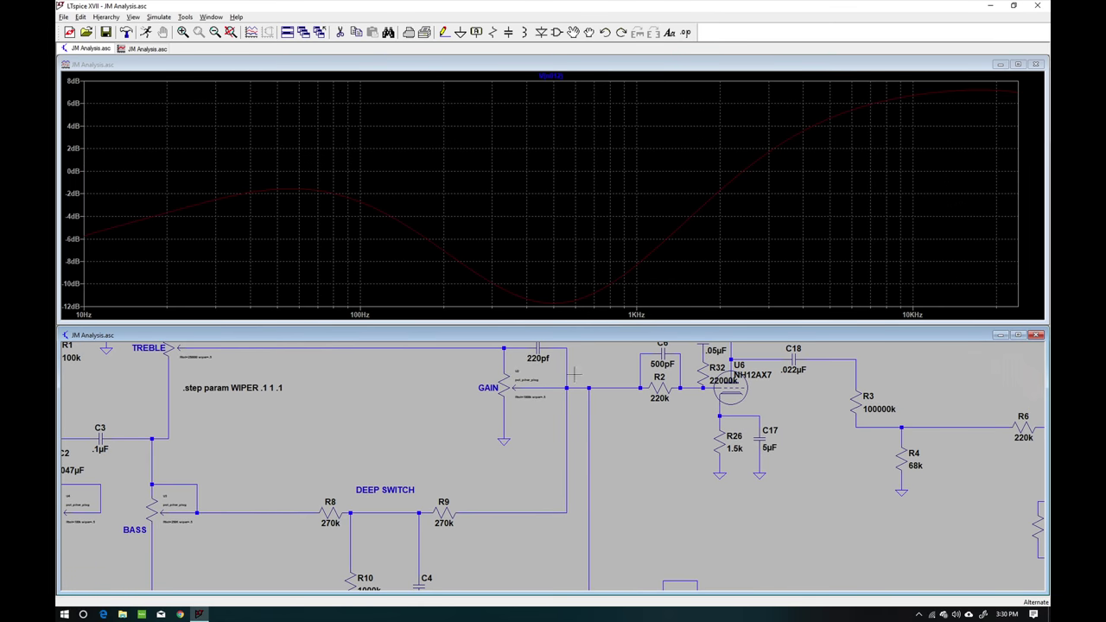
Pan the schematic past R7, R11 and V4 over to the R6, R29 and U7 stage.
left_click_drag(622, 459, 579, 532)
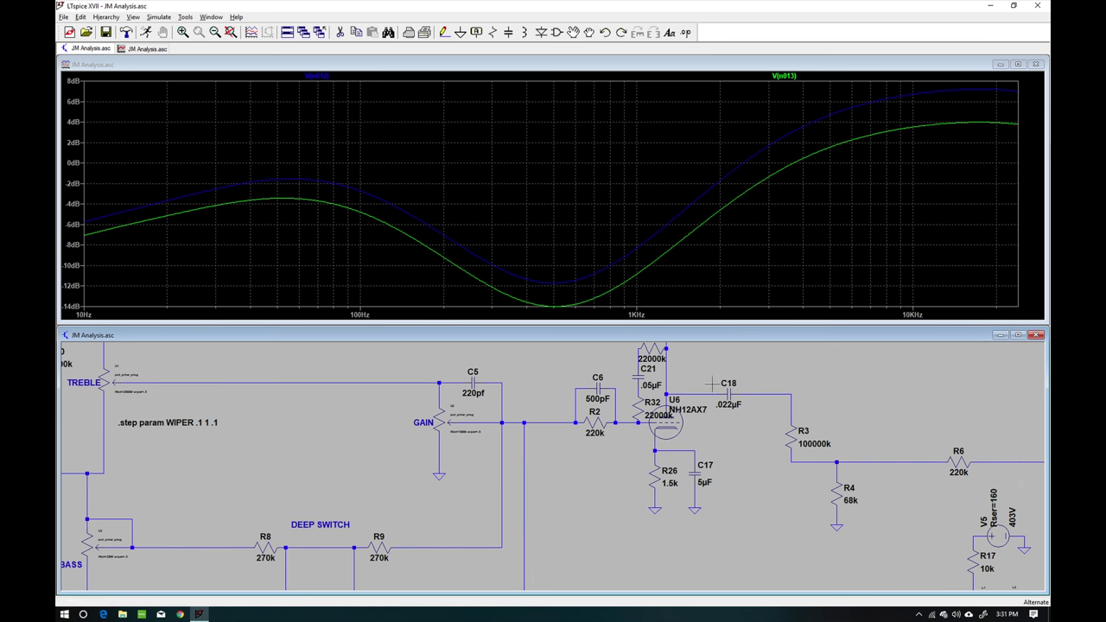
left_click_drag(707, 560, 242, 520)
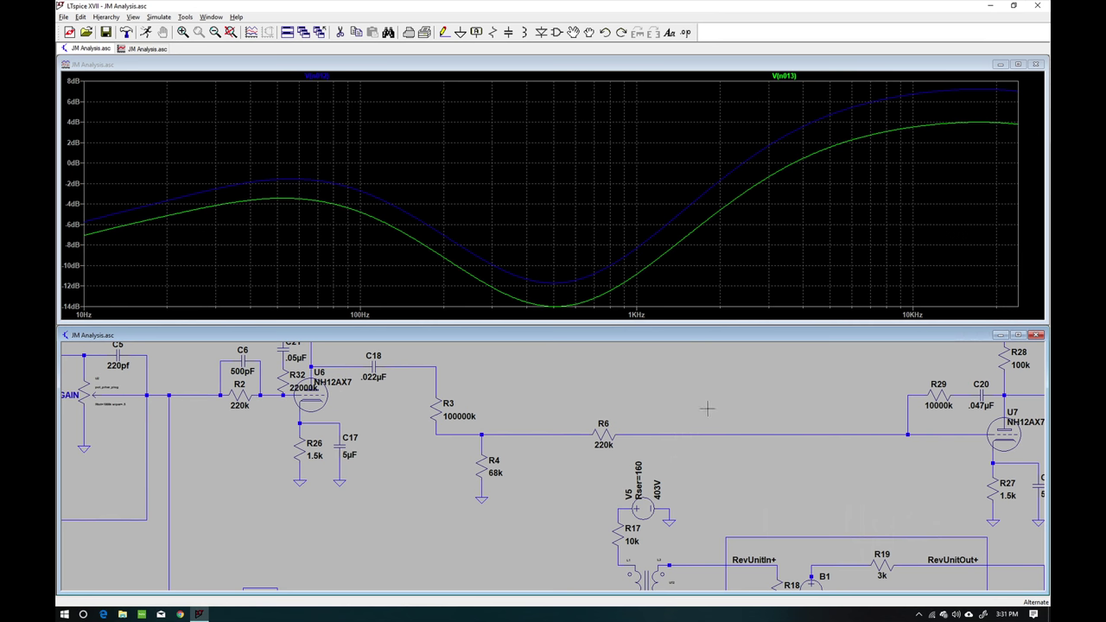
Probe the wire from R6 into tube U7 so V(n016) is the only plotted trace.
left_click_drag(704, 407, 548, 461)
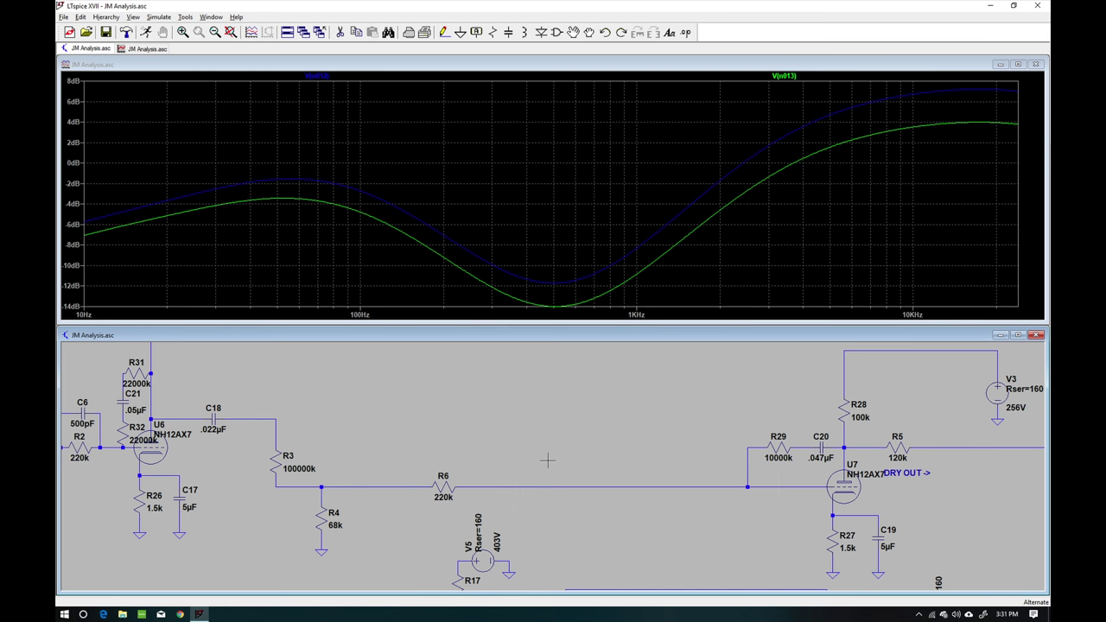
left_click(798, 486)
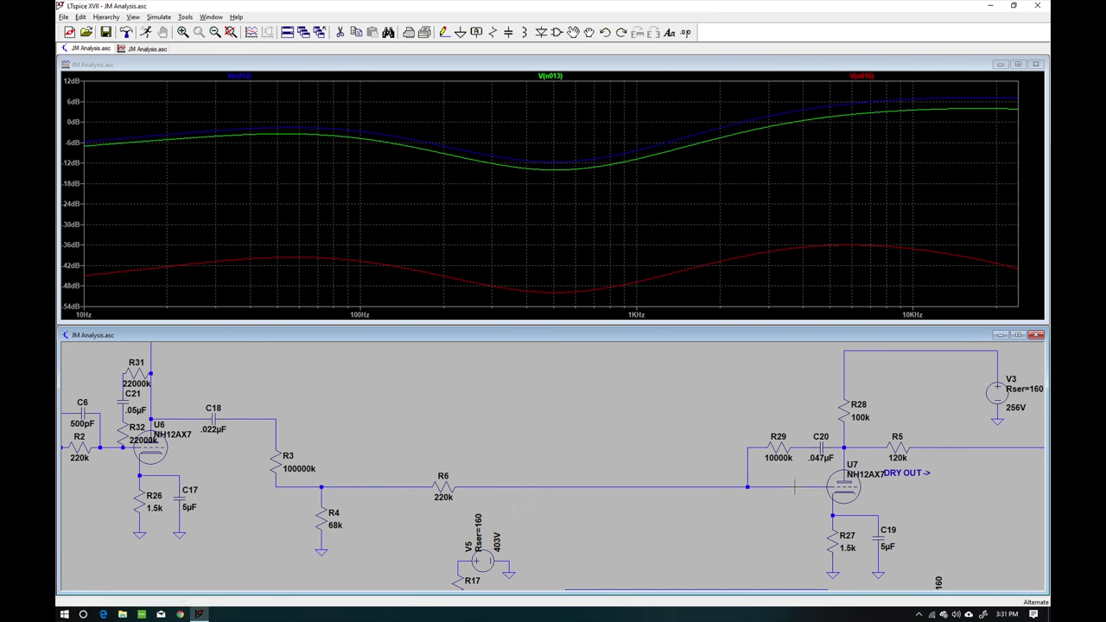
left_click(796, 487)
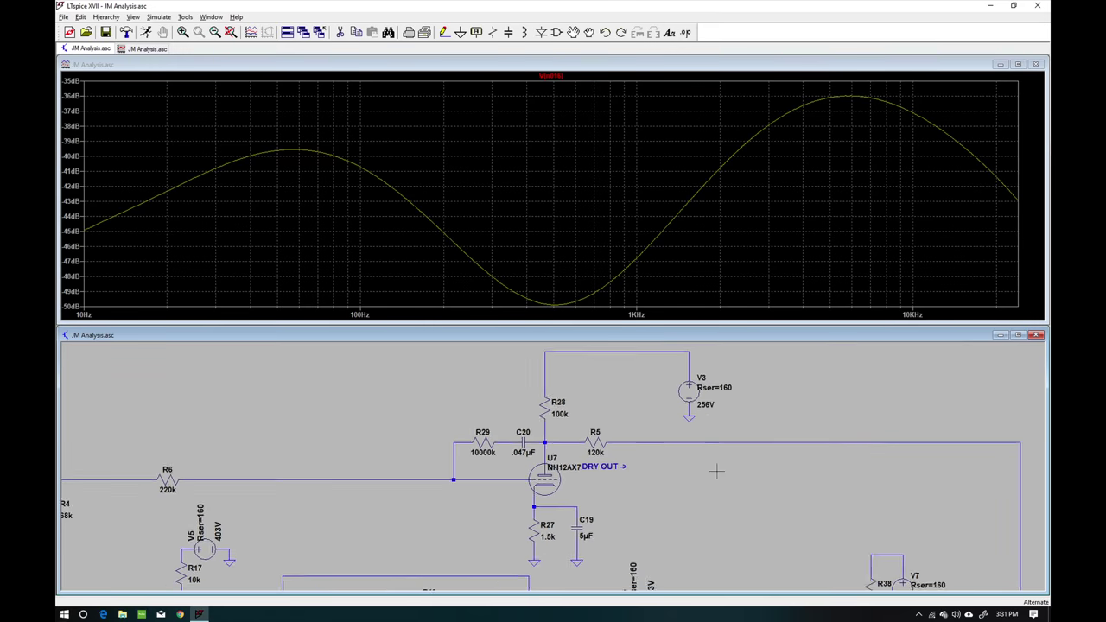
scroll(718, 490, "down", 3)
Navigate past the Reverb Send and B1 reverb block to the wet stage and plot V(n043) alone.
left_click_drag(718, 489, 690, 378)
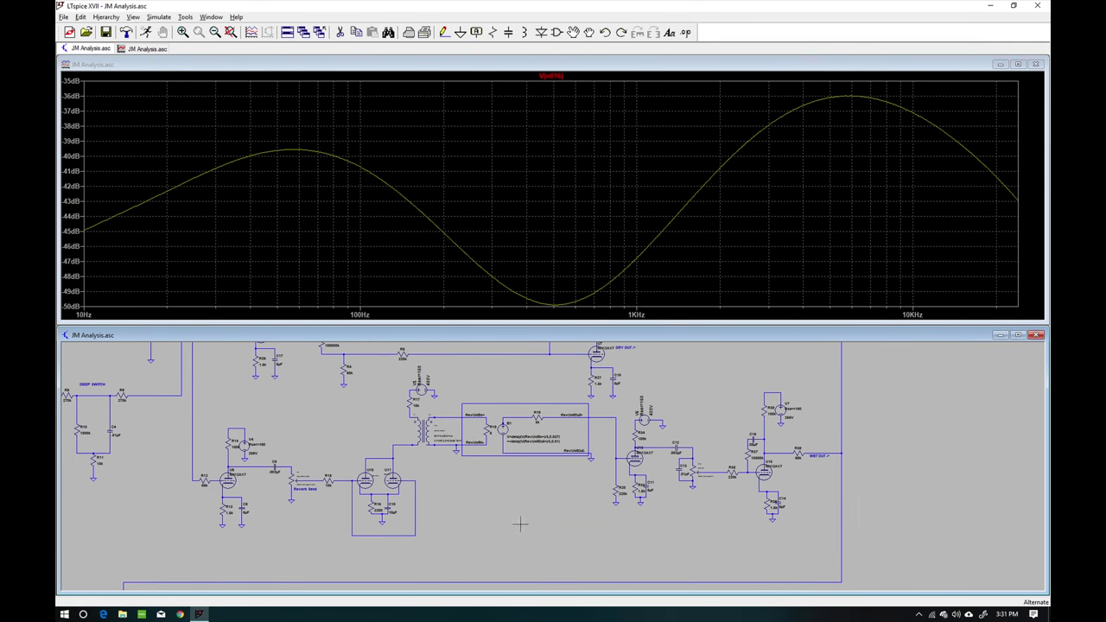
left_click_drag(507, 500, 582, 502)
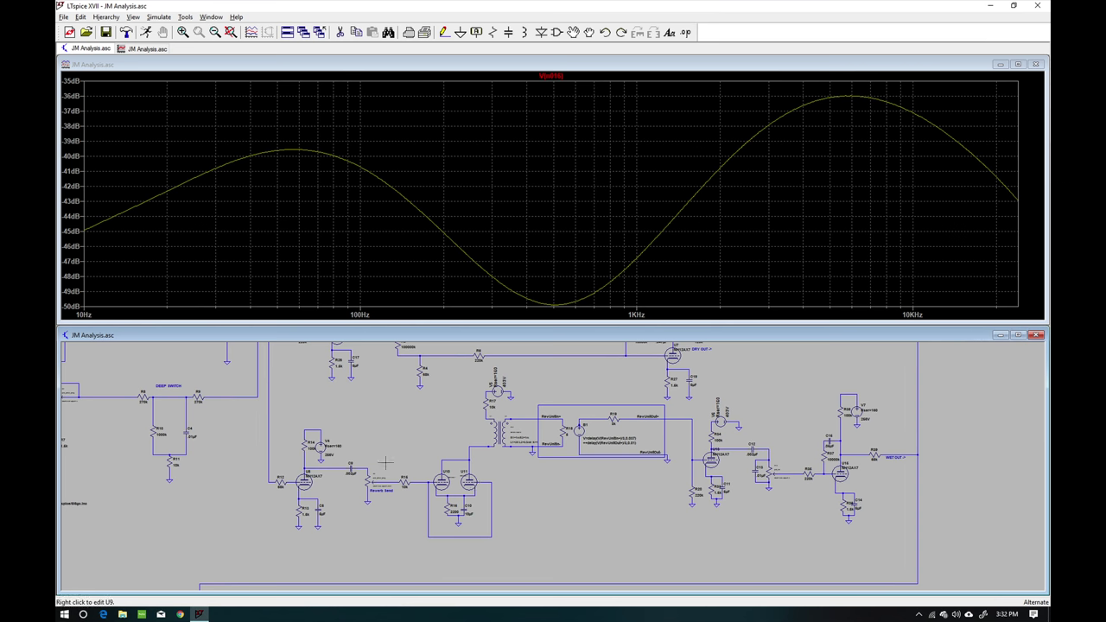
left_click_drag(396, 413, 390, 460)
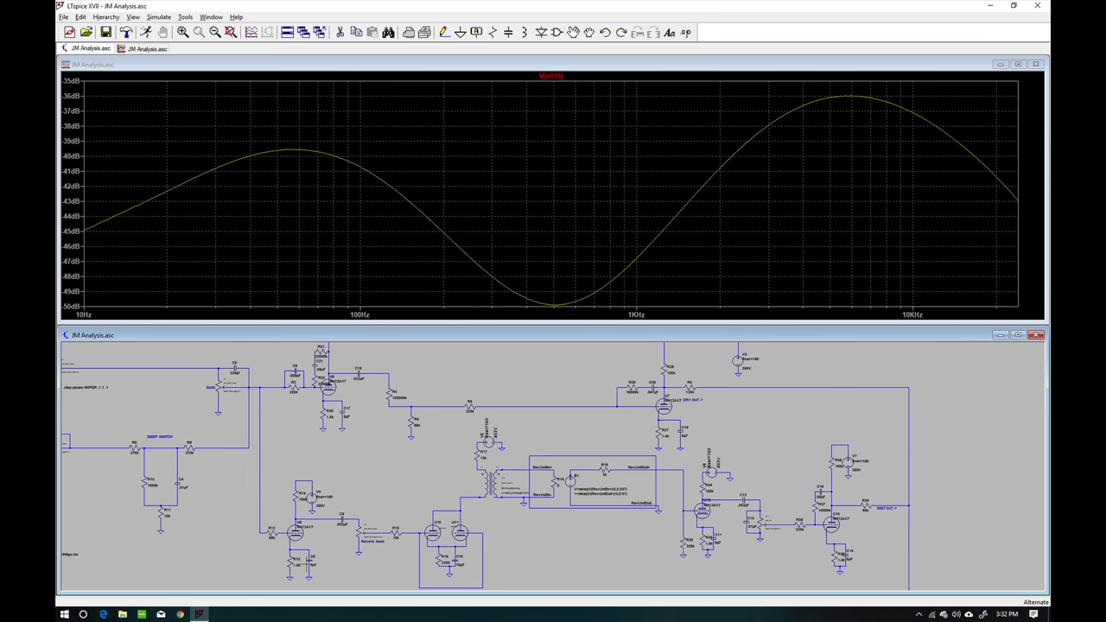
scroll(307, 563, "up", 2)
left_click_drag(440, 547, 435, 496)
scroll(424, 477, "up", 1)
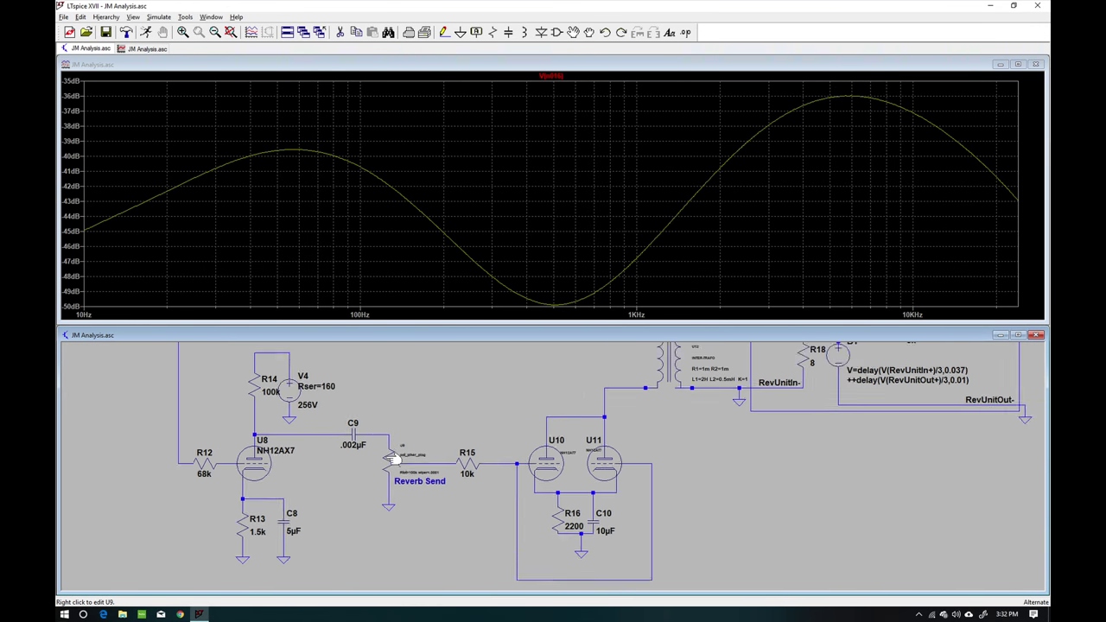
left_click_drag(721, 457, 423, 600)
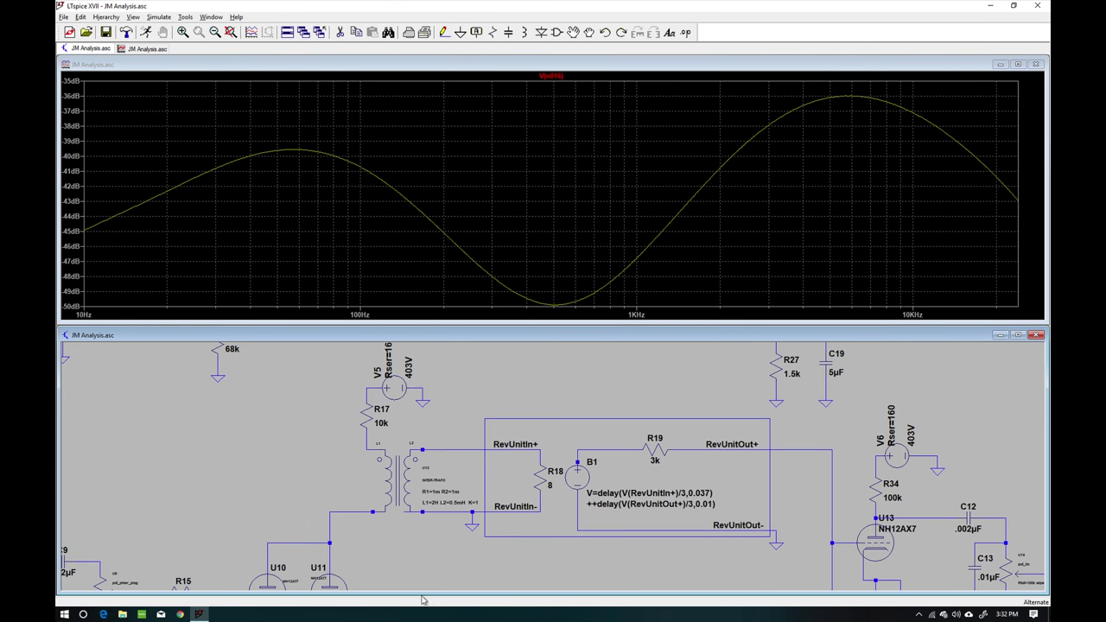
left_click_drag(778, 540, 462, 459)
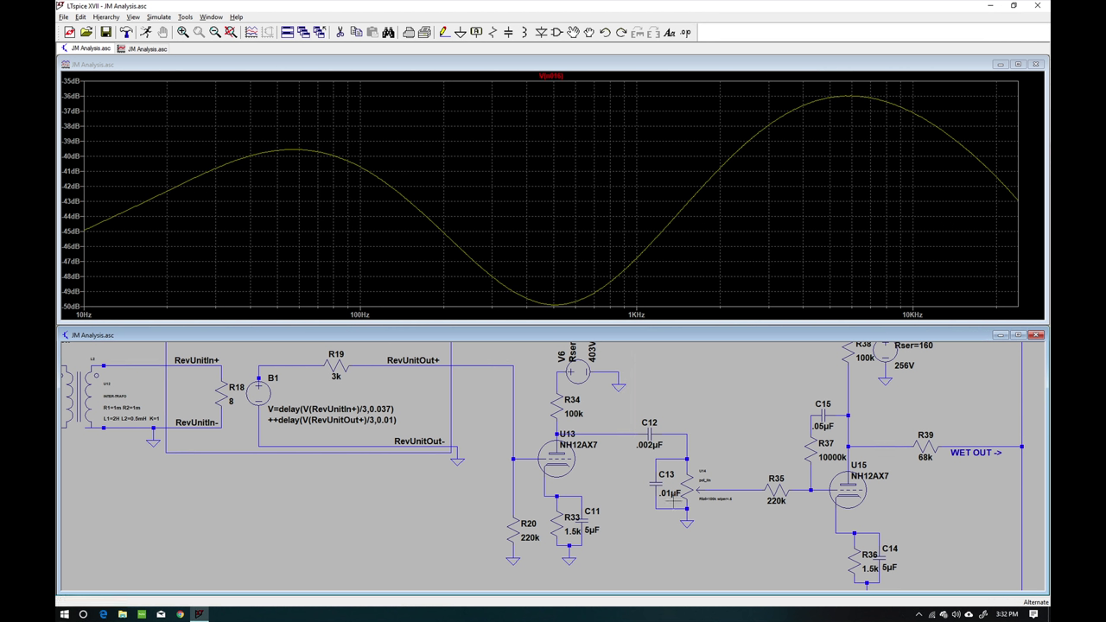
left_click(741, 488)
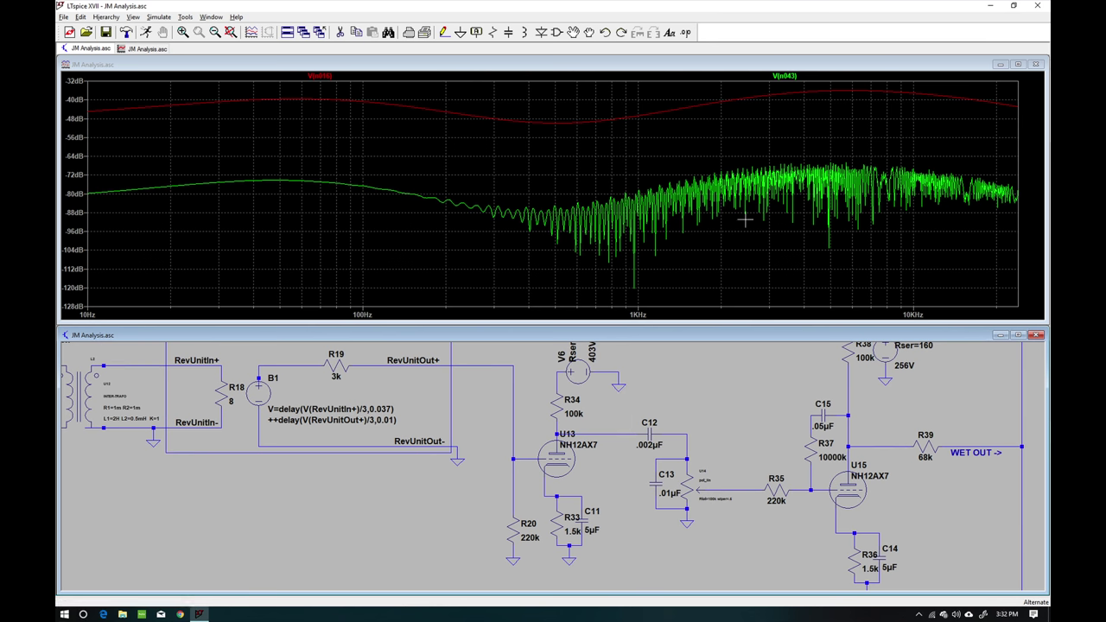
left_click(749, 488)
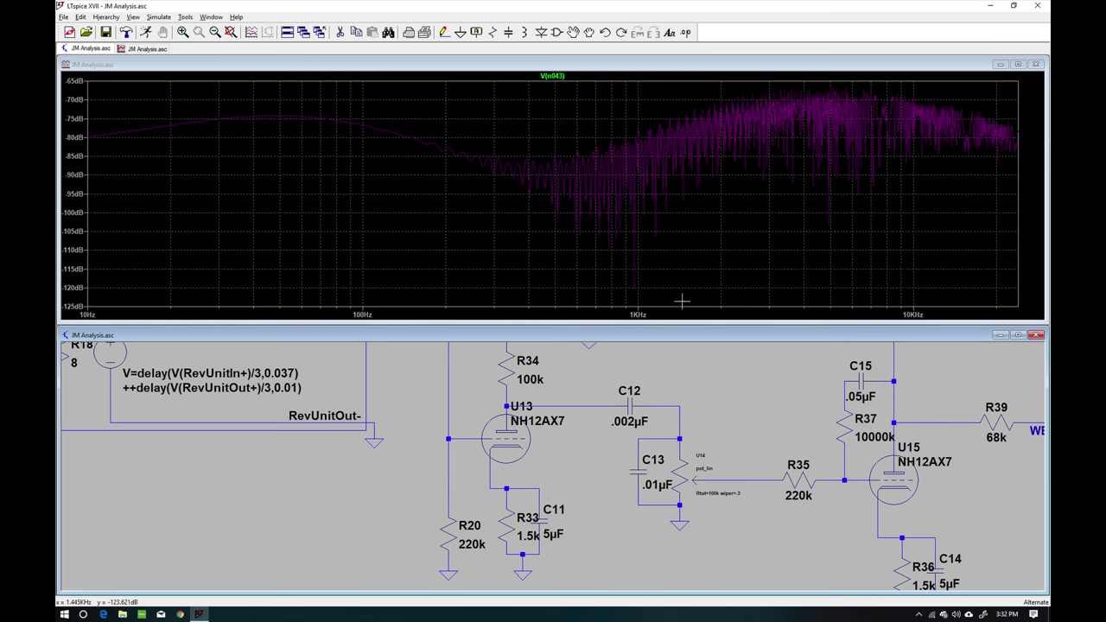
Leave the Cut tool and rerun the stepped simulation to redraw V(n043).
left_click(341, 32)
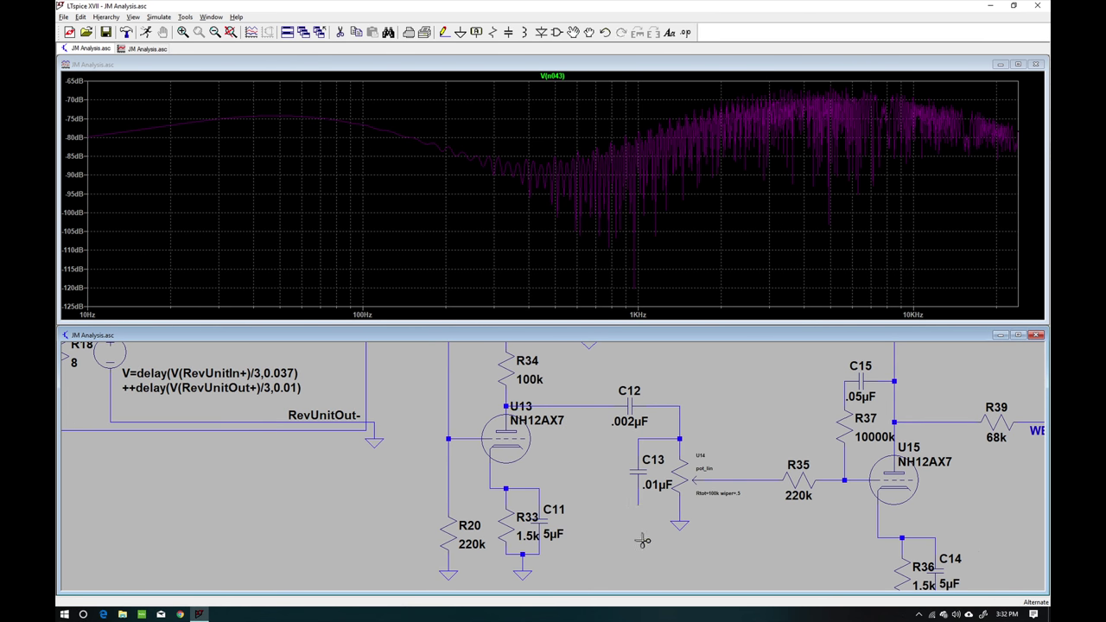
left_click(146, 32)
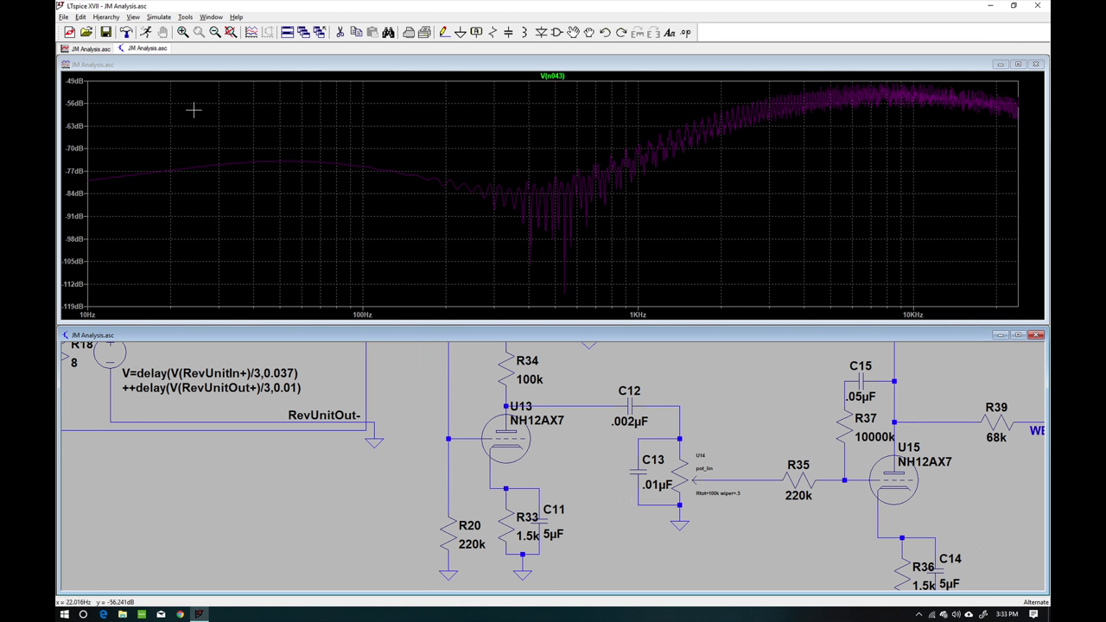
left_click(148, 33)
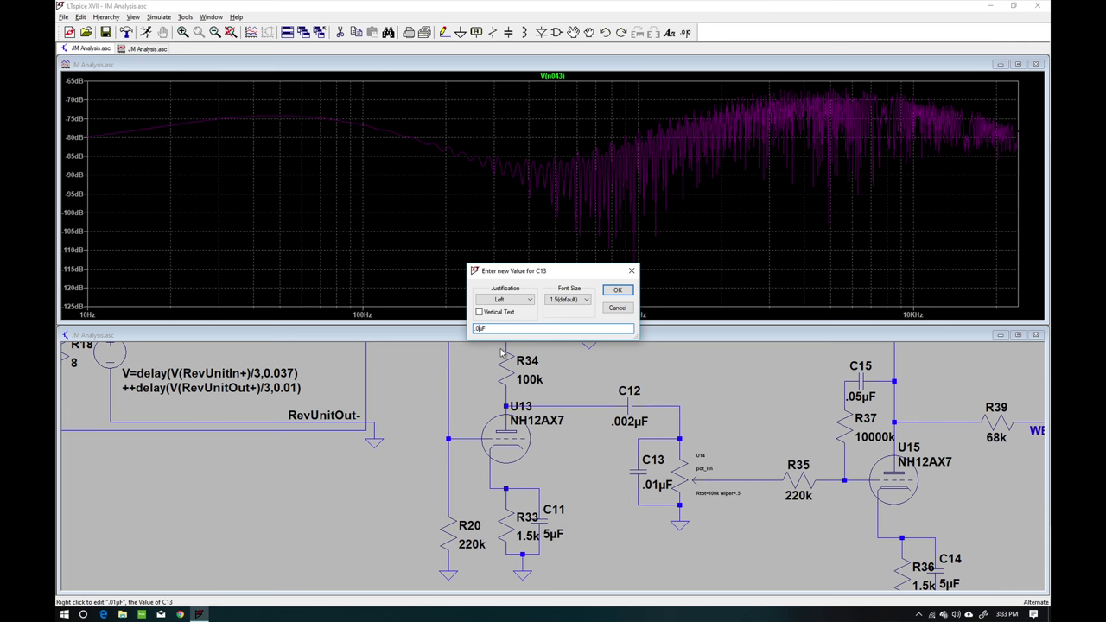
Try C13 at .0470µF and then .00470µF, rerunning the simulation after each change.
type("470")
key("Return")
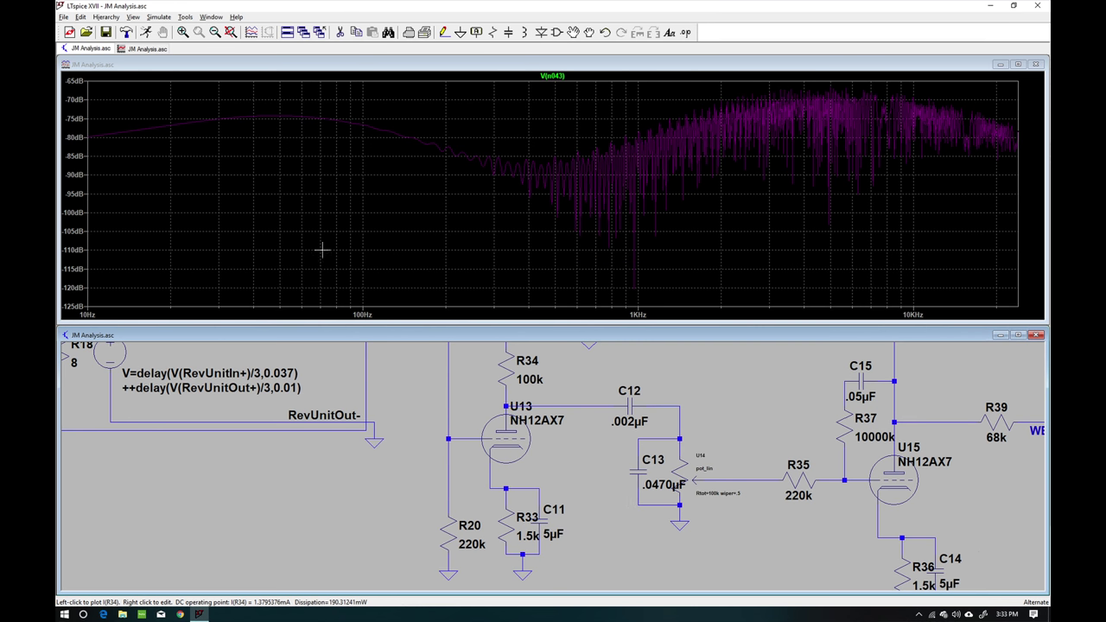
left_click(146, 32)
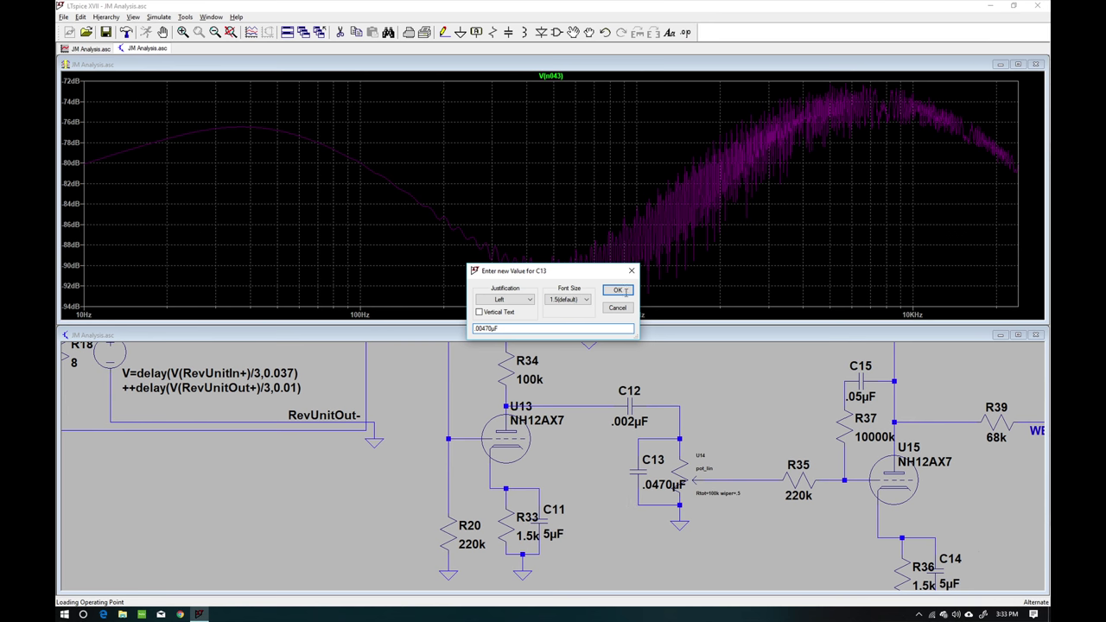
left_click(619, 290)
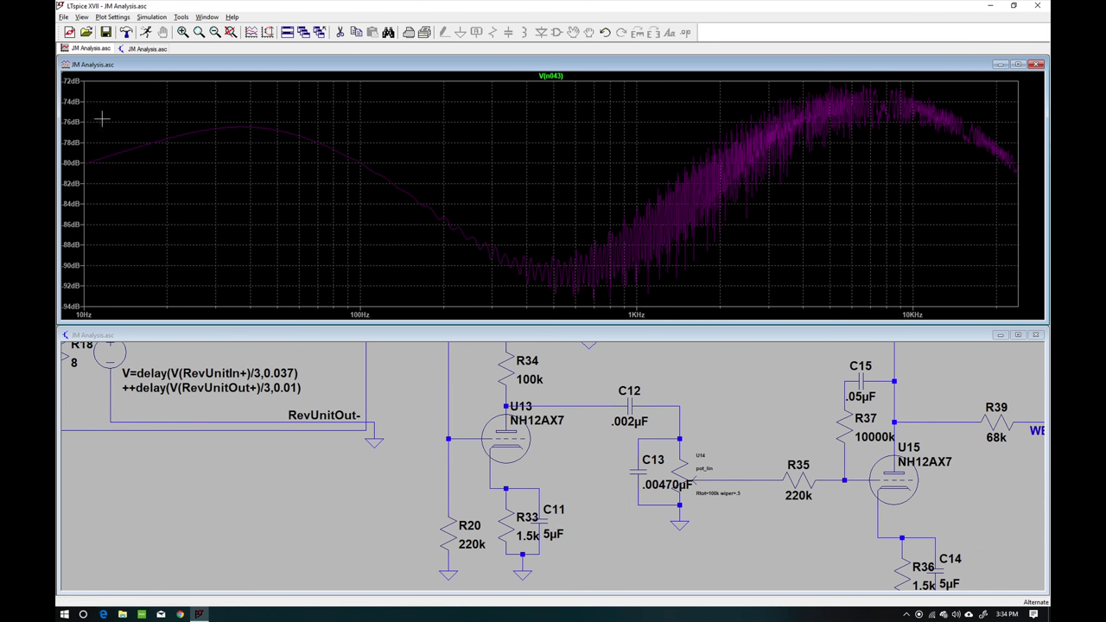
left_click(145, 33)
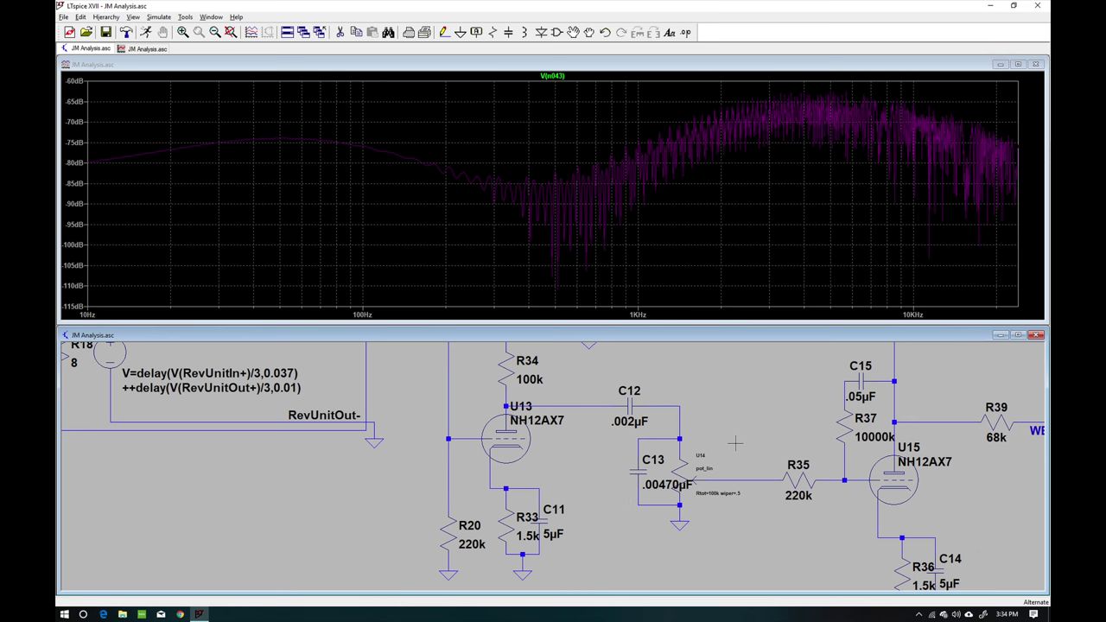
Restore C13's value to .01µF.
right_click(665, 488)
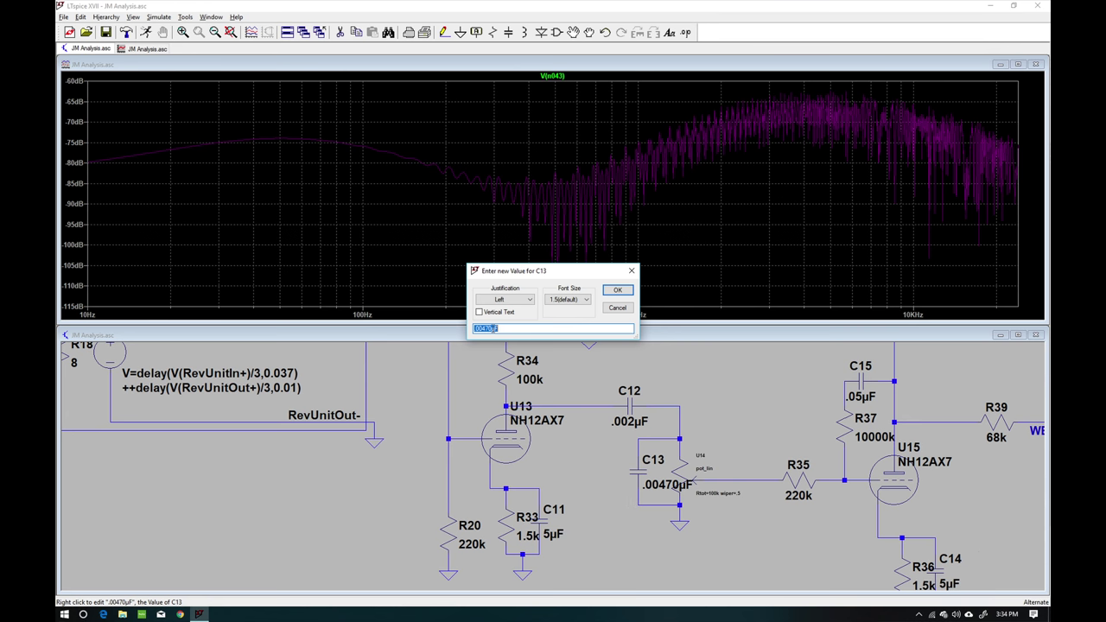
left_click(488, 328)
key("Return")
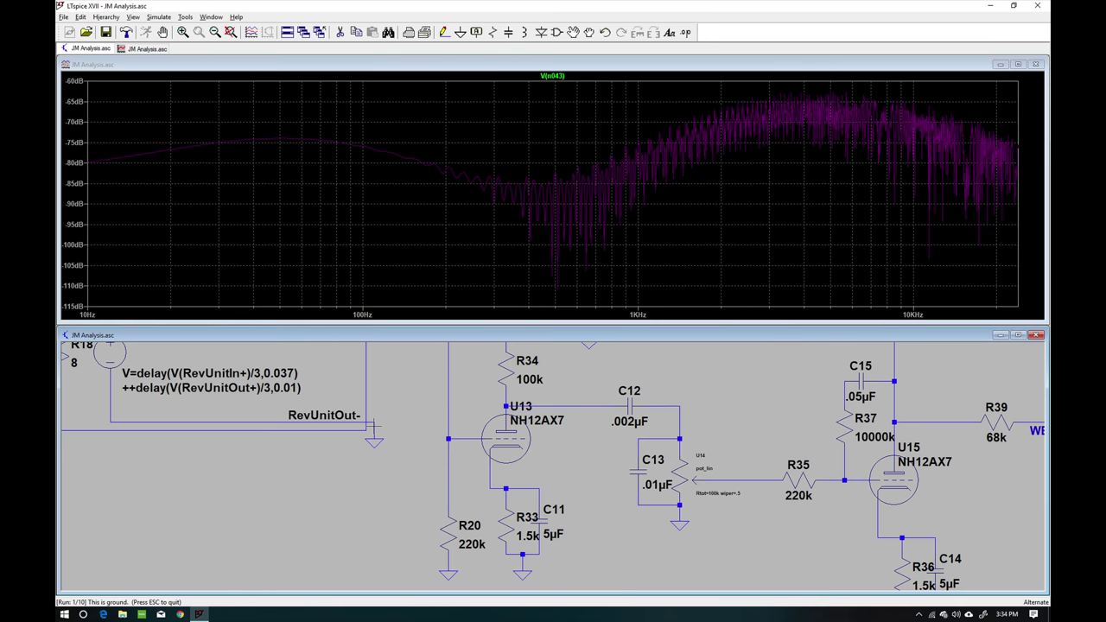
Move down the schematic to bring the power amp section into view.
scroll(458, 519, "down", 5)
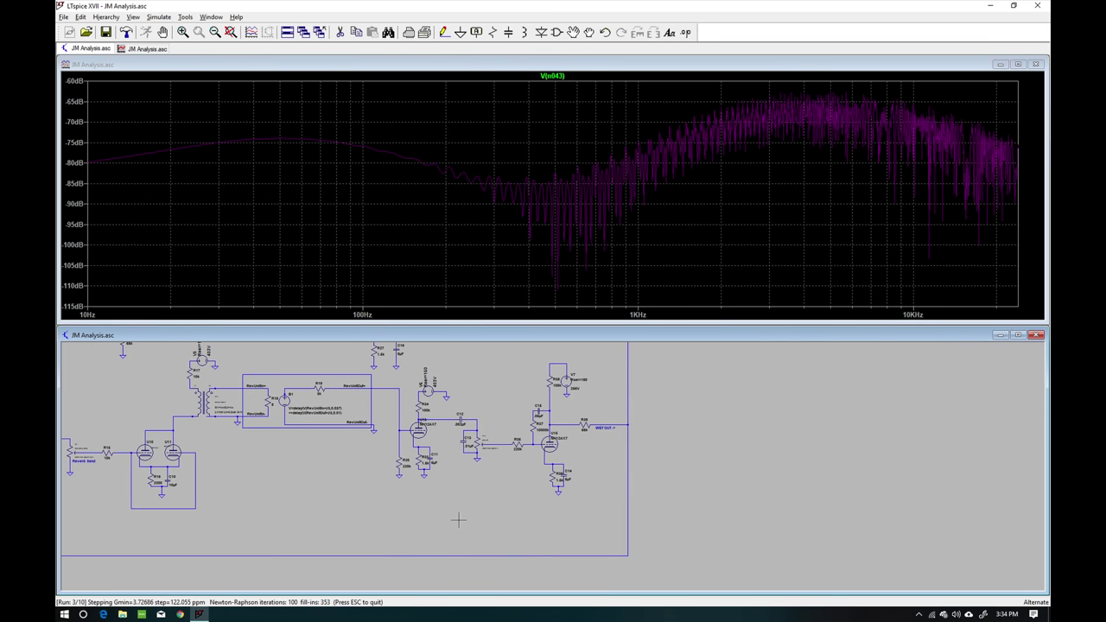
scroll(457, 519, "down", 1)
left_click_drag(349, 513, 519, 425)
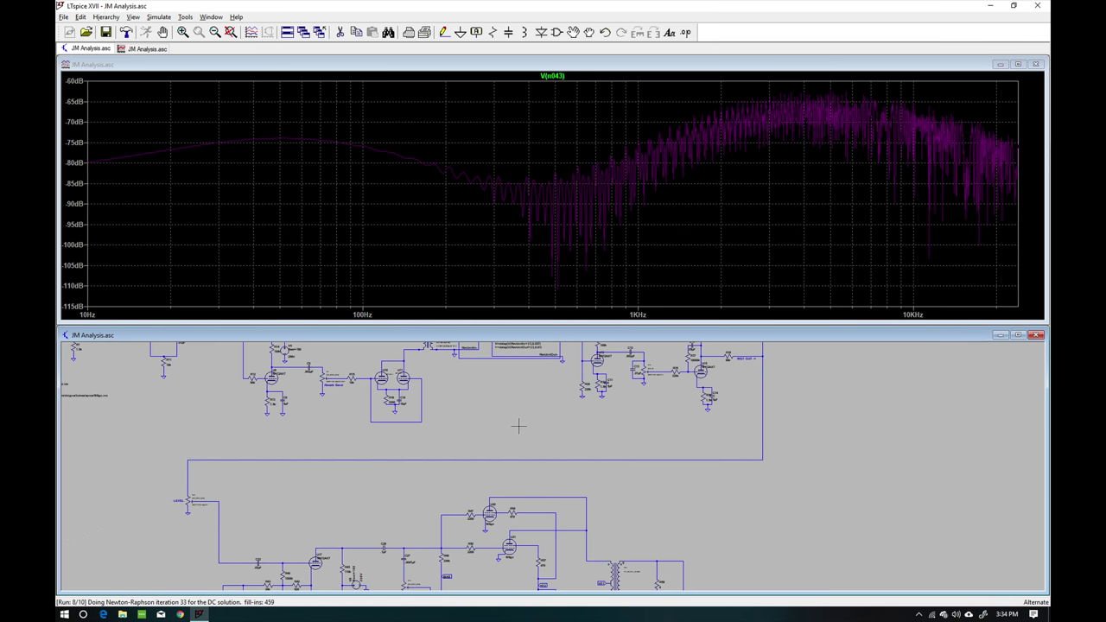
scroll(519, 427, "down", 1)
right_click(520, 433)
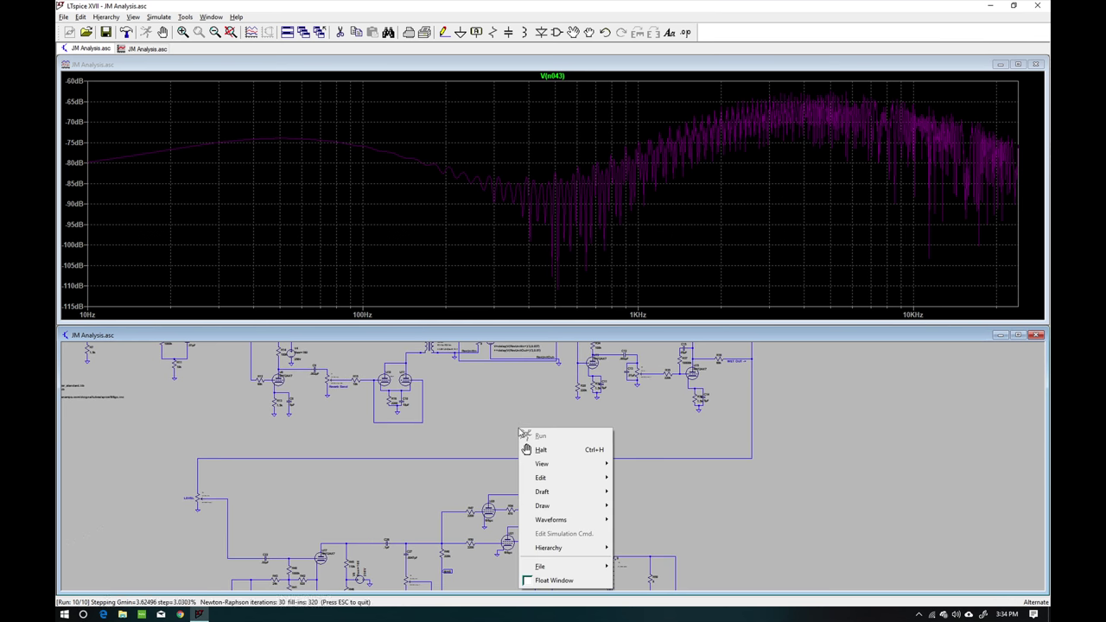
left_click(487, 432)
left_click_drag(484, 384, 484, 364)
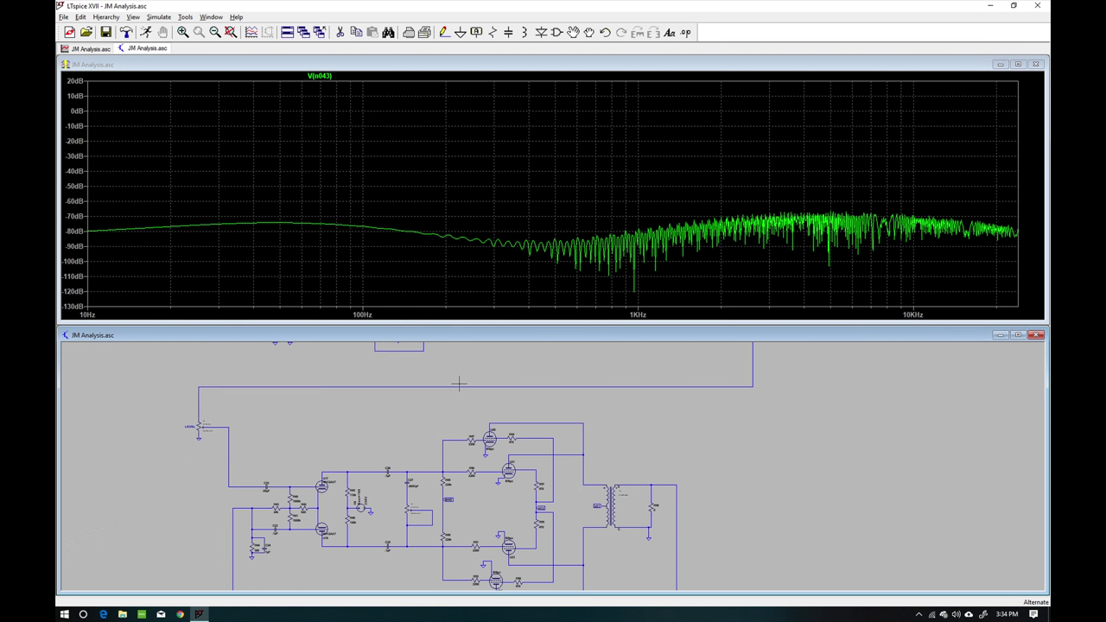
left_click(228, 446)
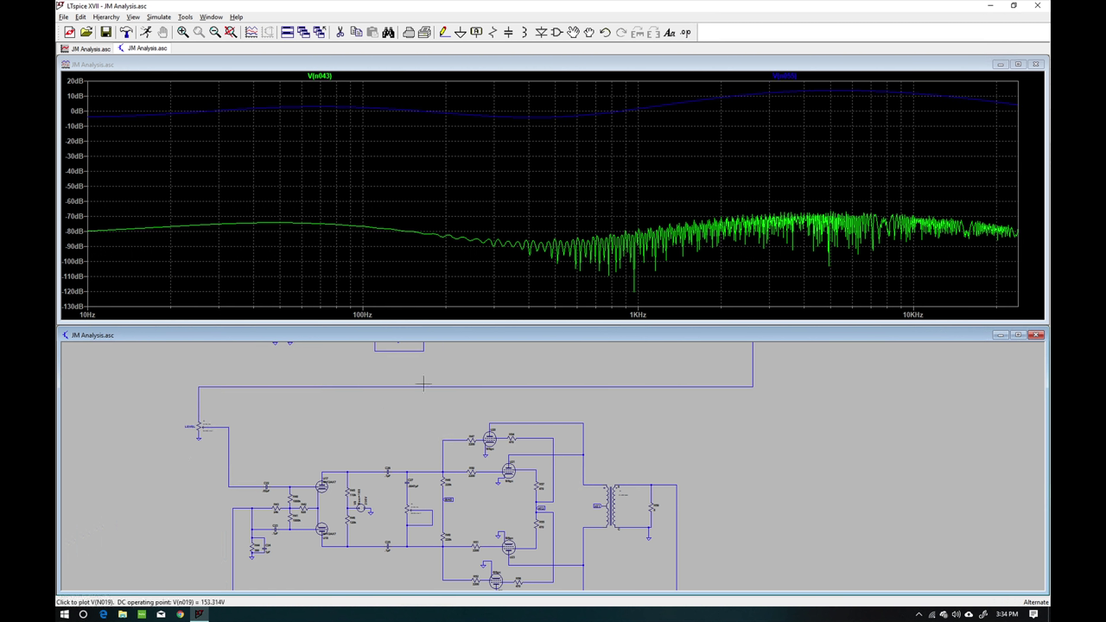
mouse_move(486, 343)
left_mouse_down()
mouse_move(467, 355)
mouse_move(507, 342)
mouse_move(492, 345)
left_mouse_up()
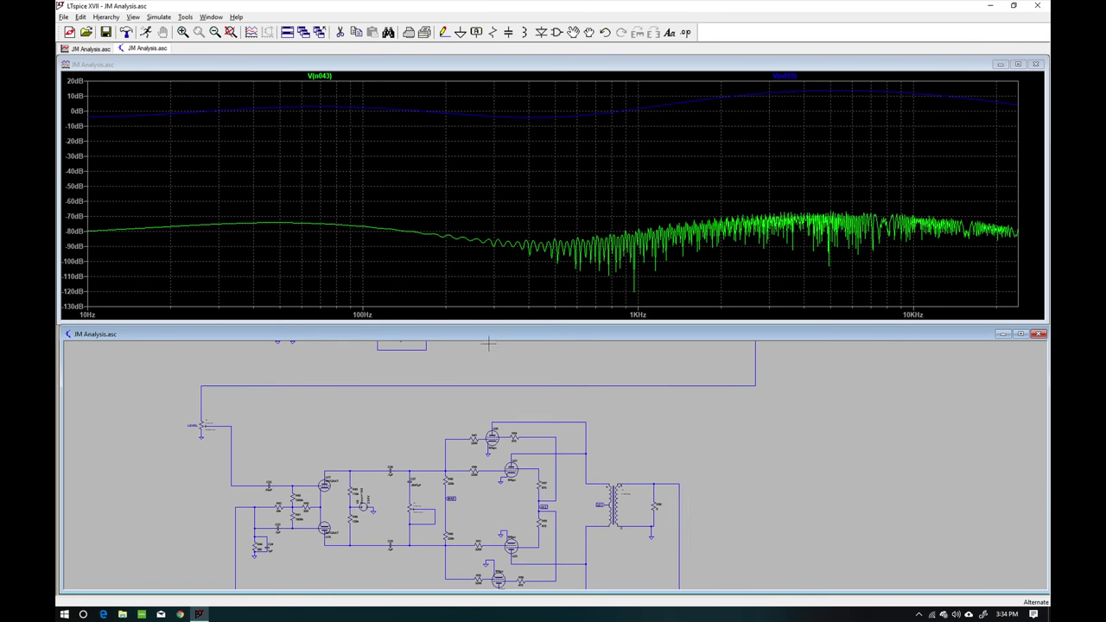
scroll(798, 427, "down", 2)
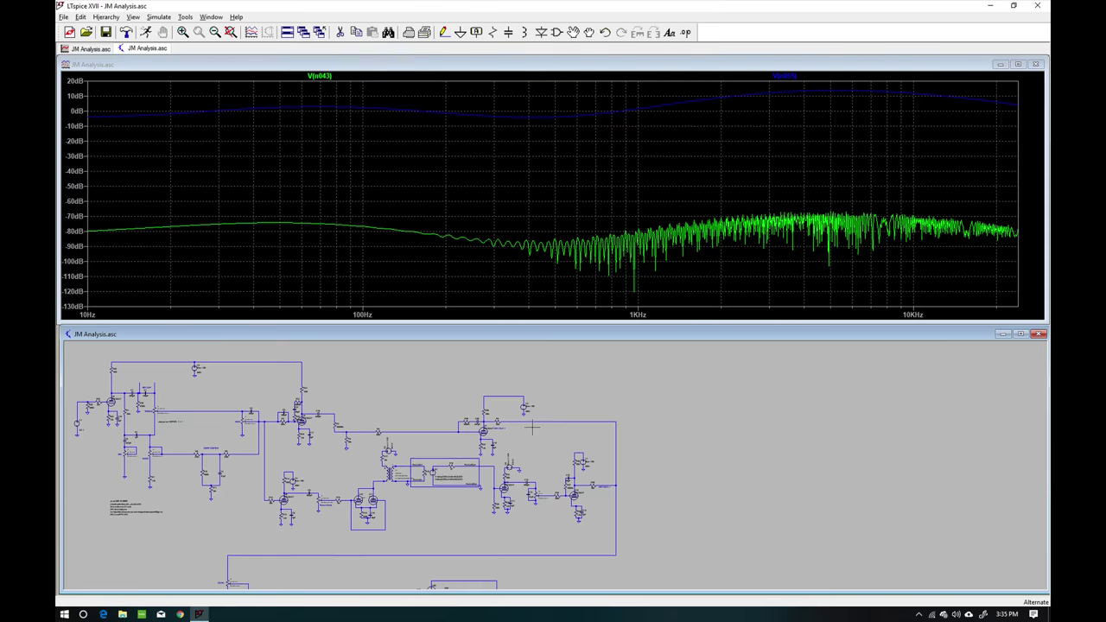
scroll(481, 419, "up", 2)
scroll(480, 419, "down", 1)
scroll(488, 421, "up", 3)
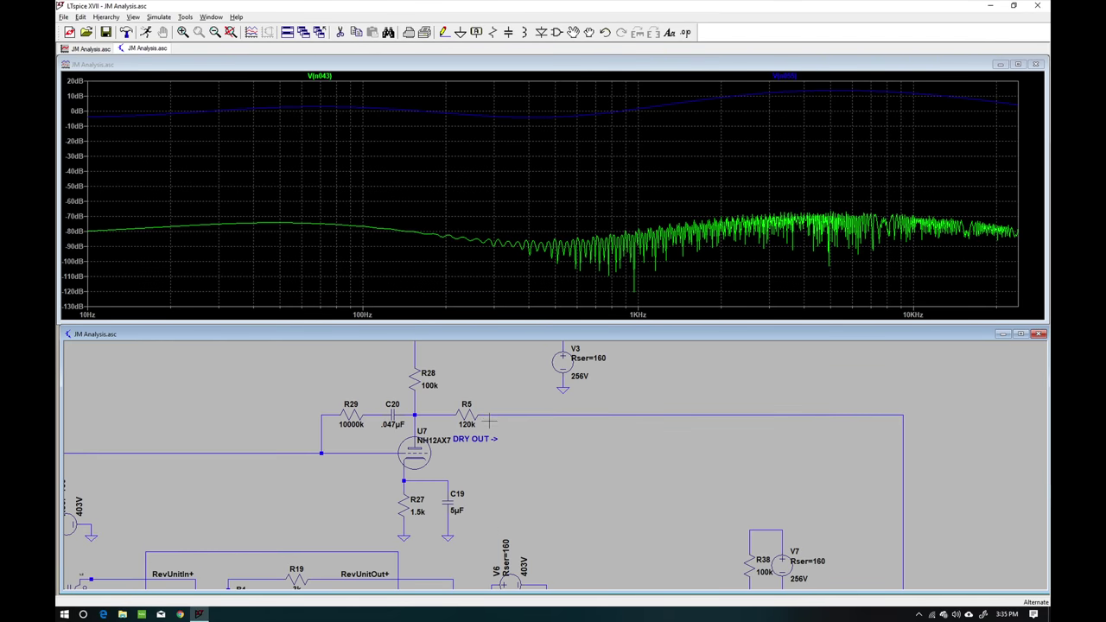
left_click_drag(572, 471, 274, 407)
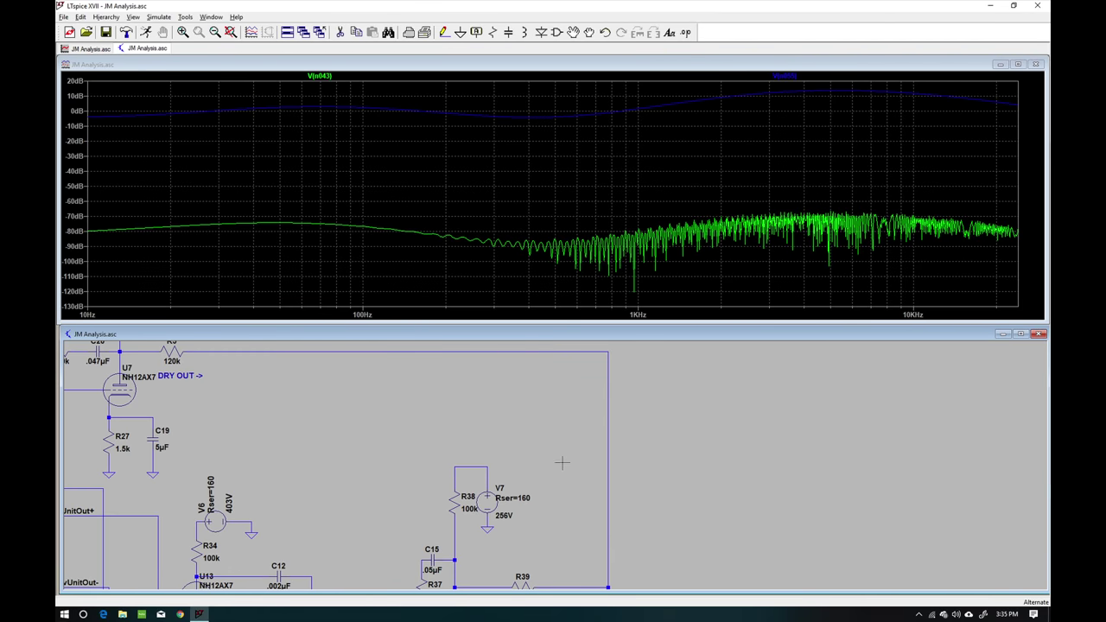
left_click_drag(562, 464, 562, 446)
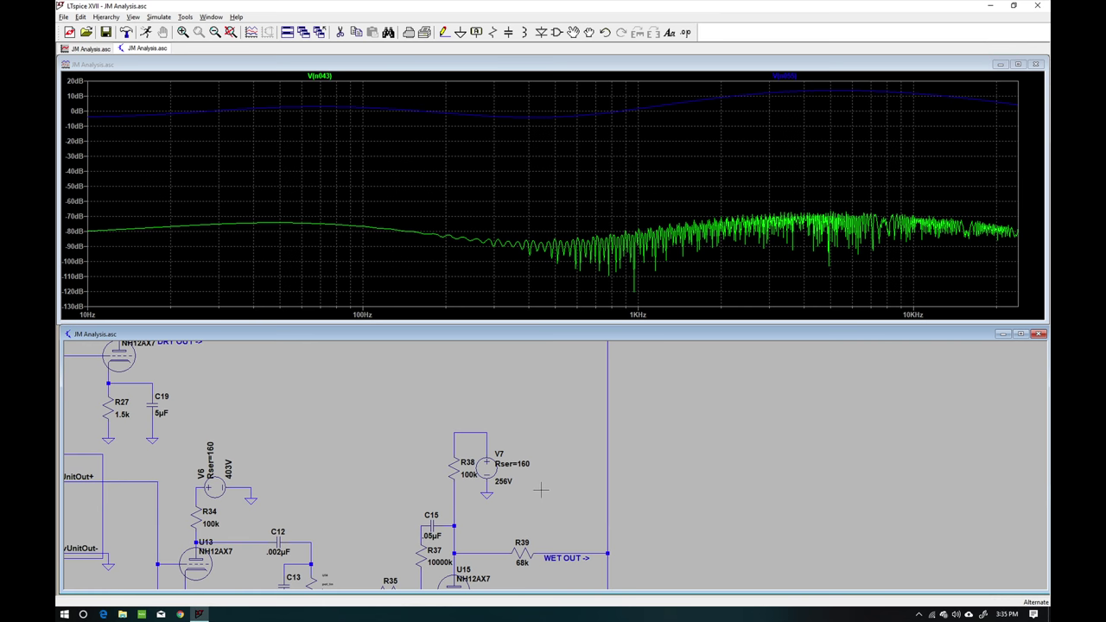
left_click_drag(540, 402, 541, 490)
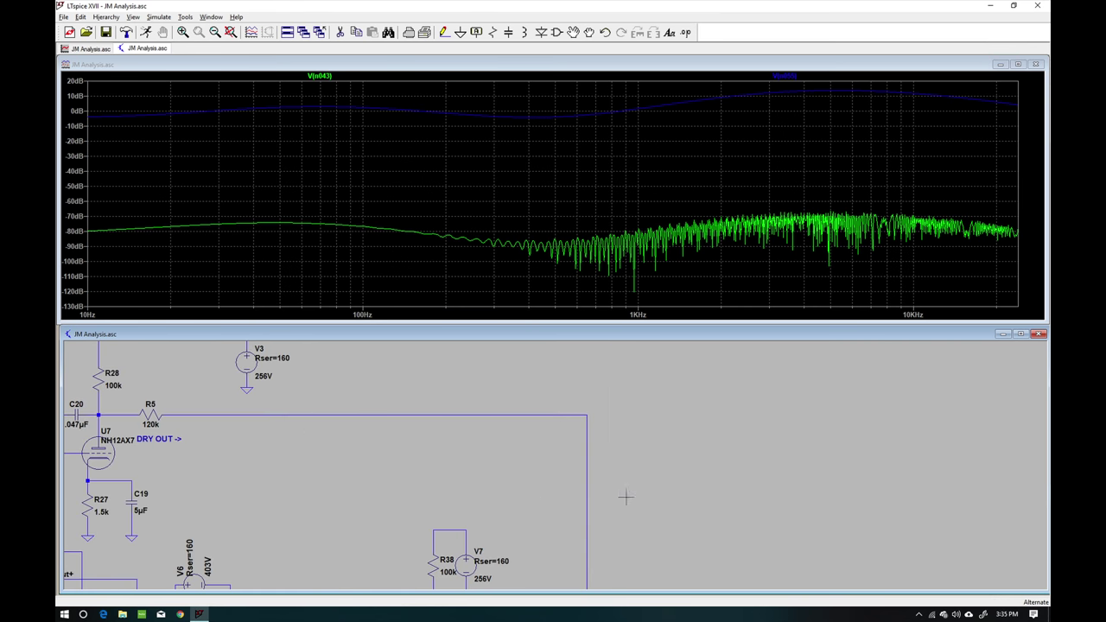
left_click_drag(625, 497, 595, 354)
left_click_drag(593, 494, 571, 372)
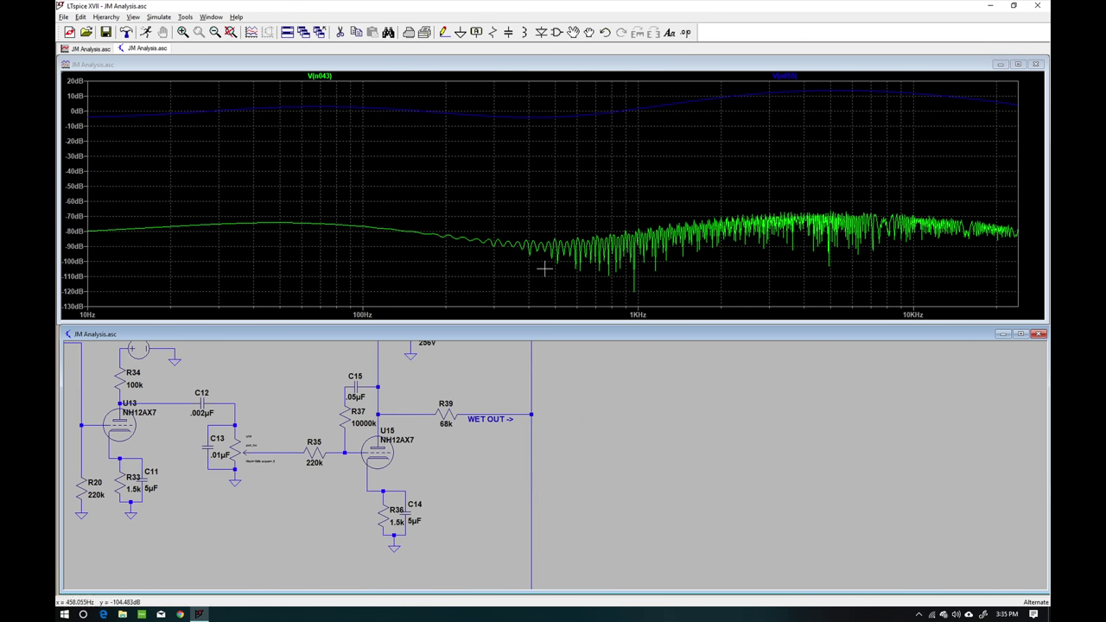
left_click_drag(247, 522, 489, 497)
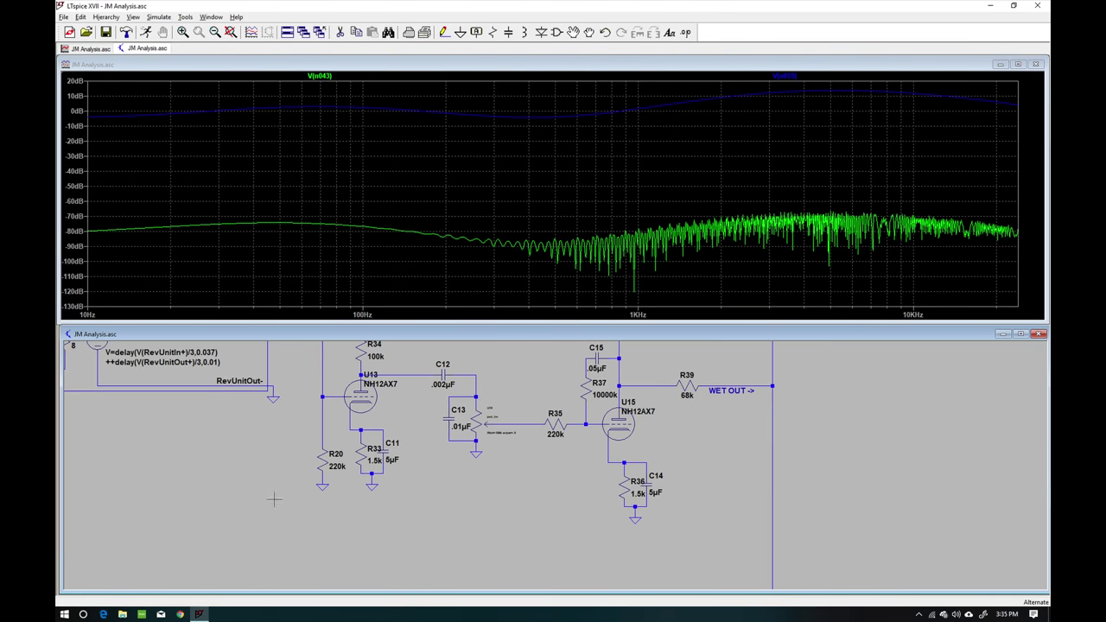
scroll(364, 474, "down", 3)
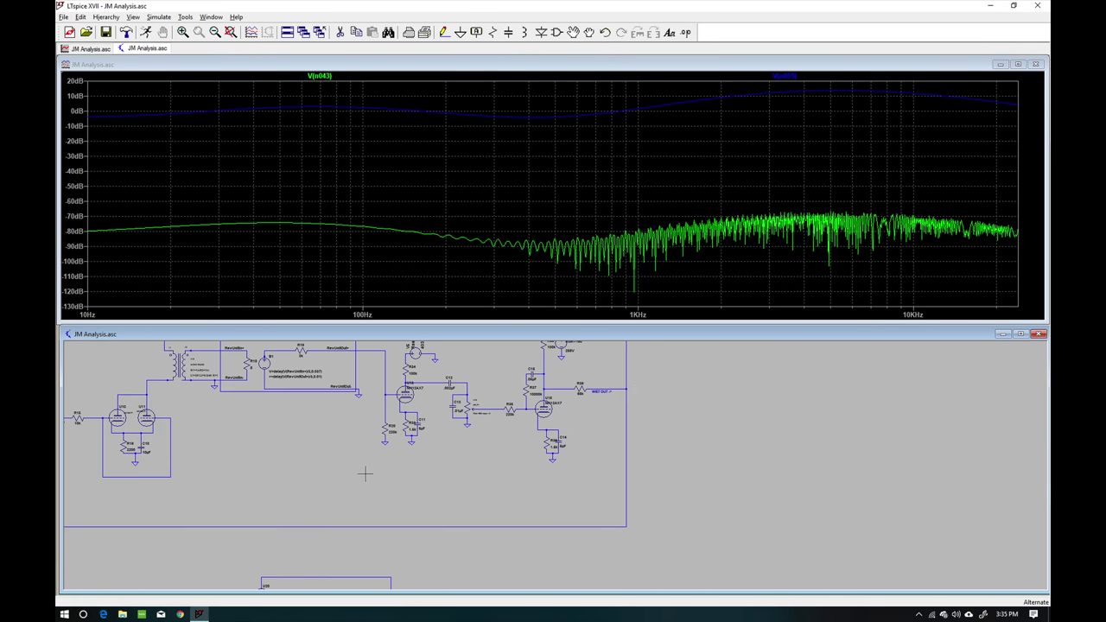
left_click_drag(364, 474, 433, 417)
left_click_drag(340, 464, 305, 363)
left_click_drag(291, 537, 306, 517)
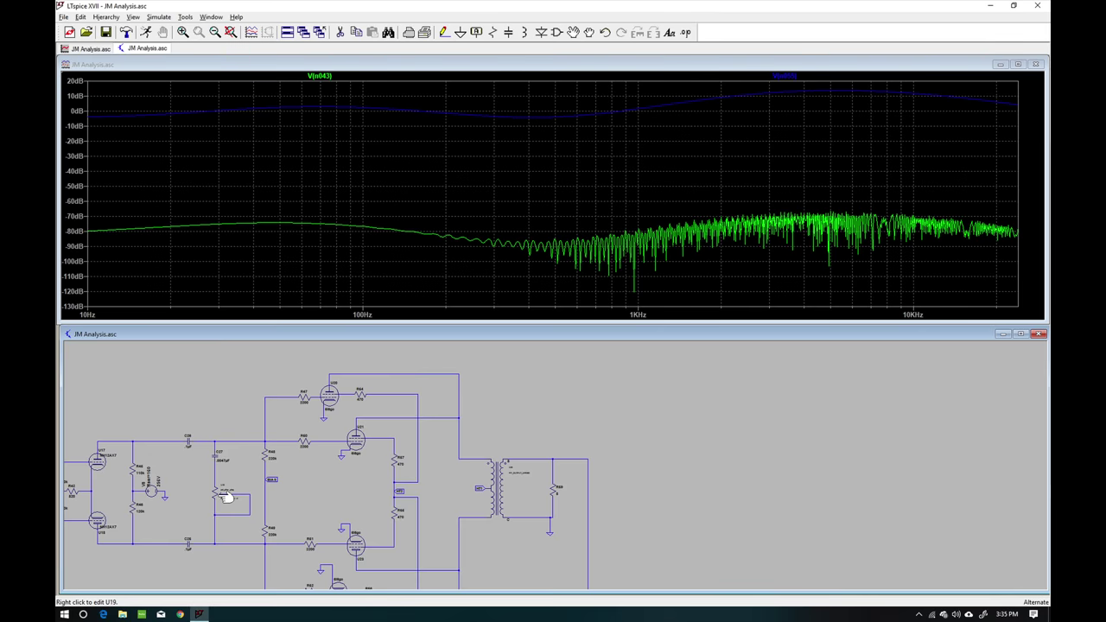
Edit potentiometer U19's value to Rtot=250k wiper={WIPER}, using uppercase WIPER.
scroll(225, 497, "up", 2)
scroll(221, 488, "up", 4)
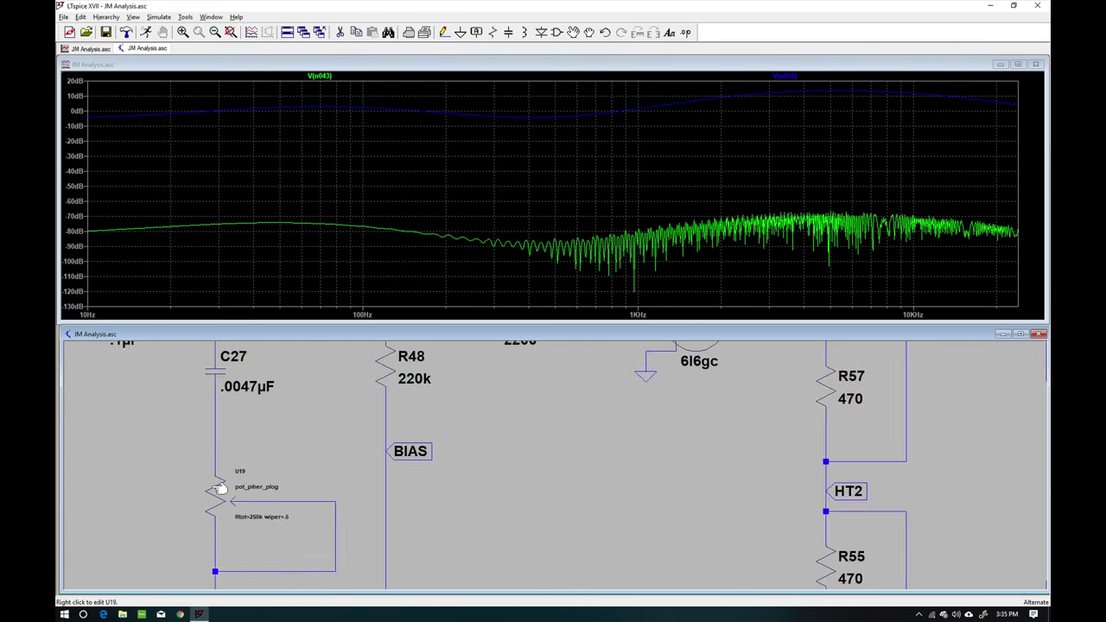
right_click(312, 536)
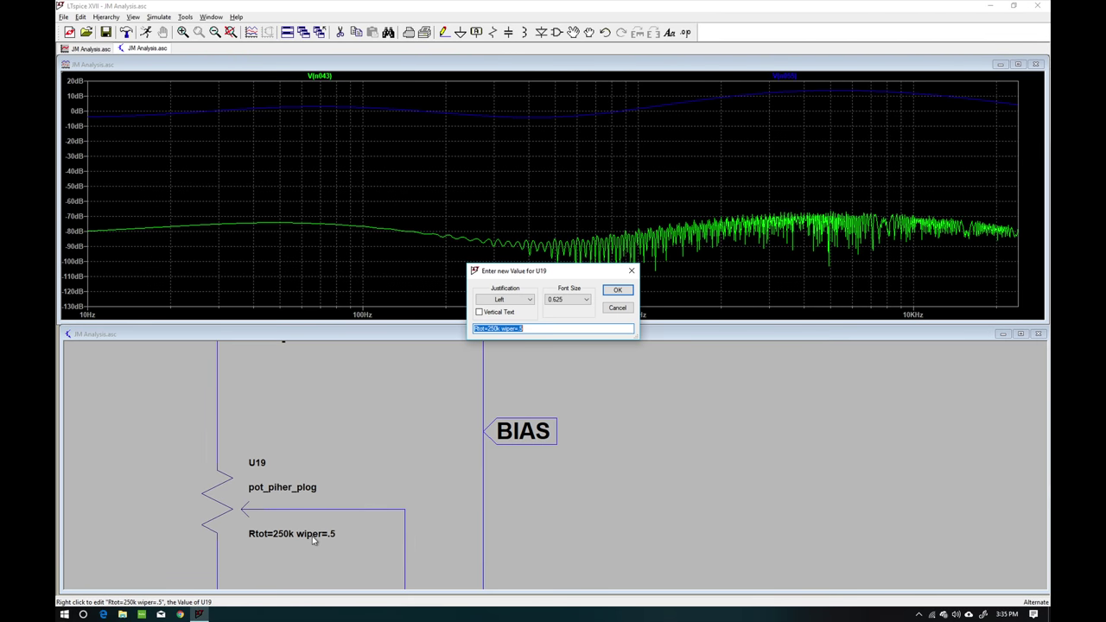
left_click(534, 330)
key("Return")
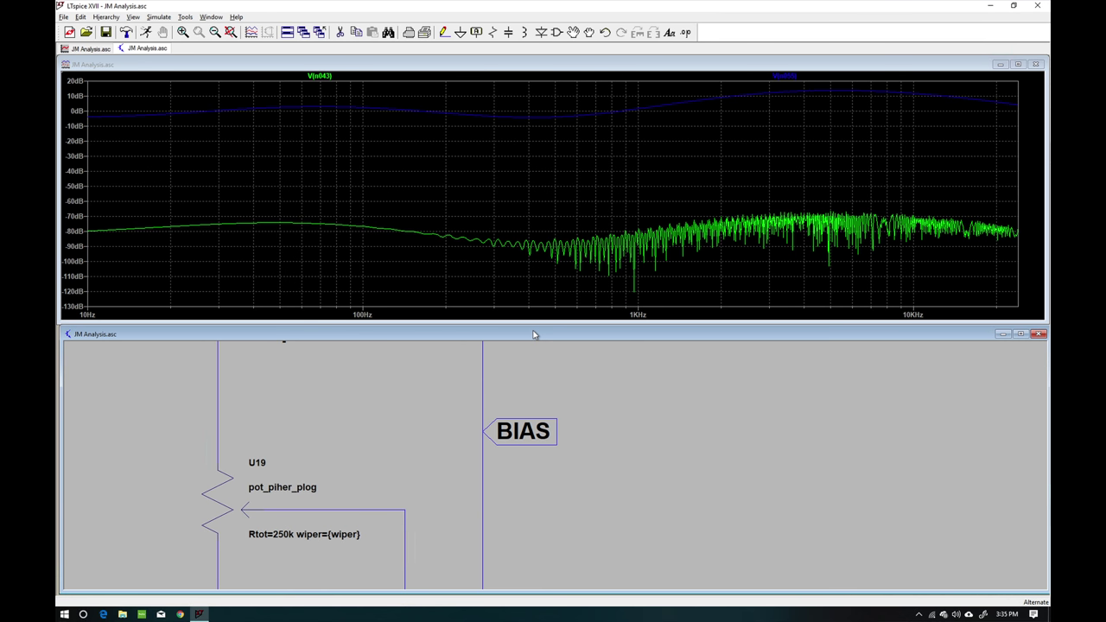
right_click(345, 536)
left_click(560, 328)
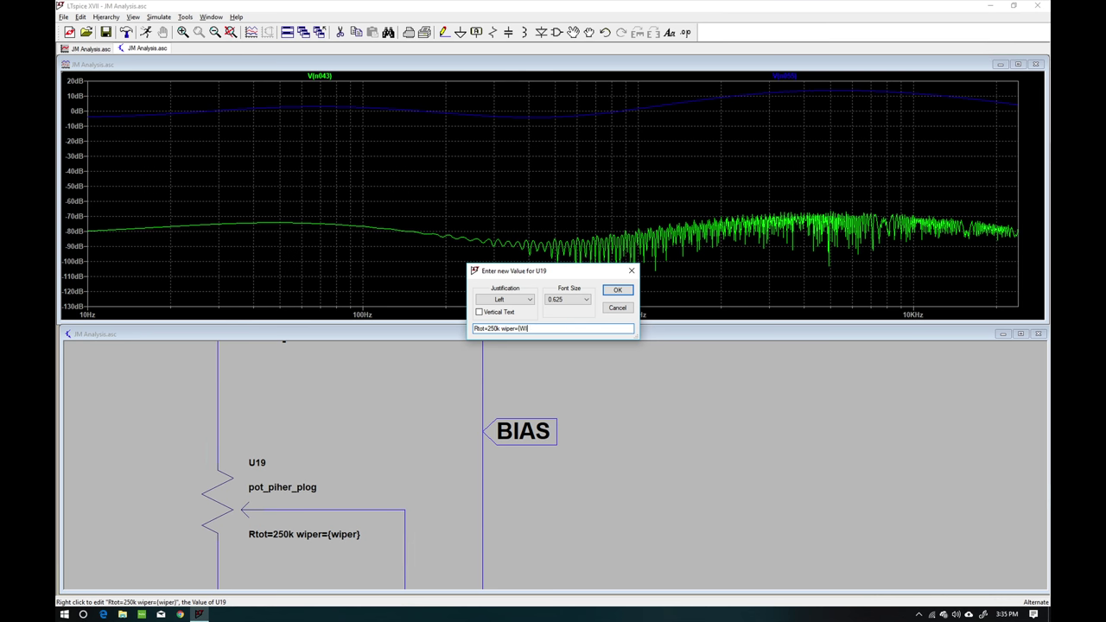
type("WIPER}")
key("Return")
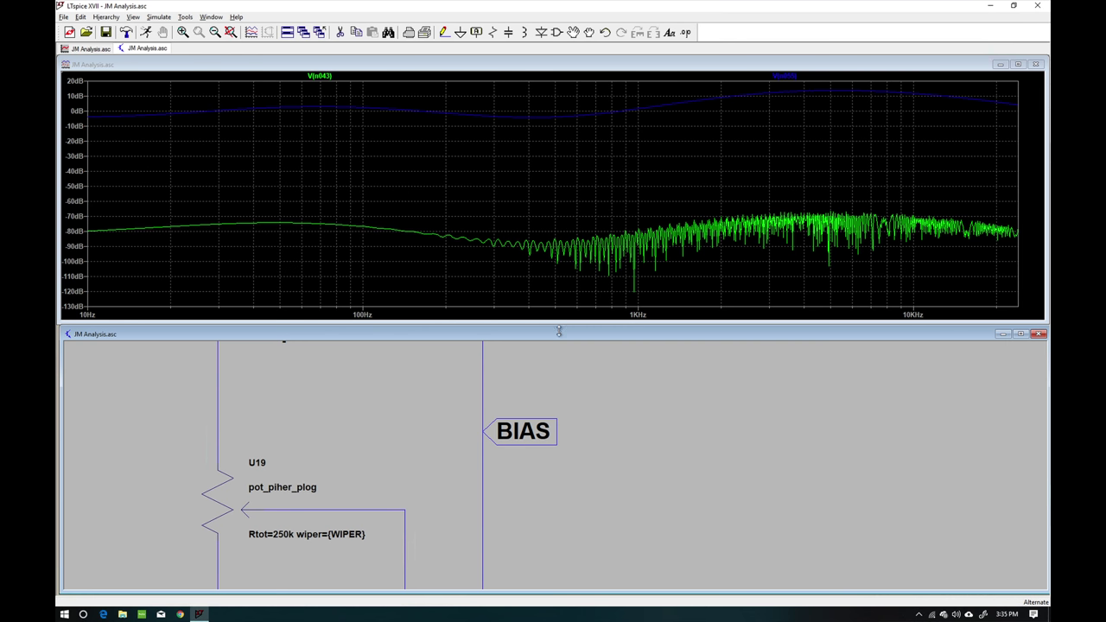
scroll(637, 453, "down", 10)
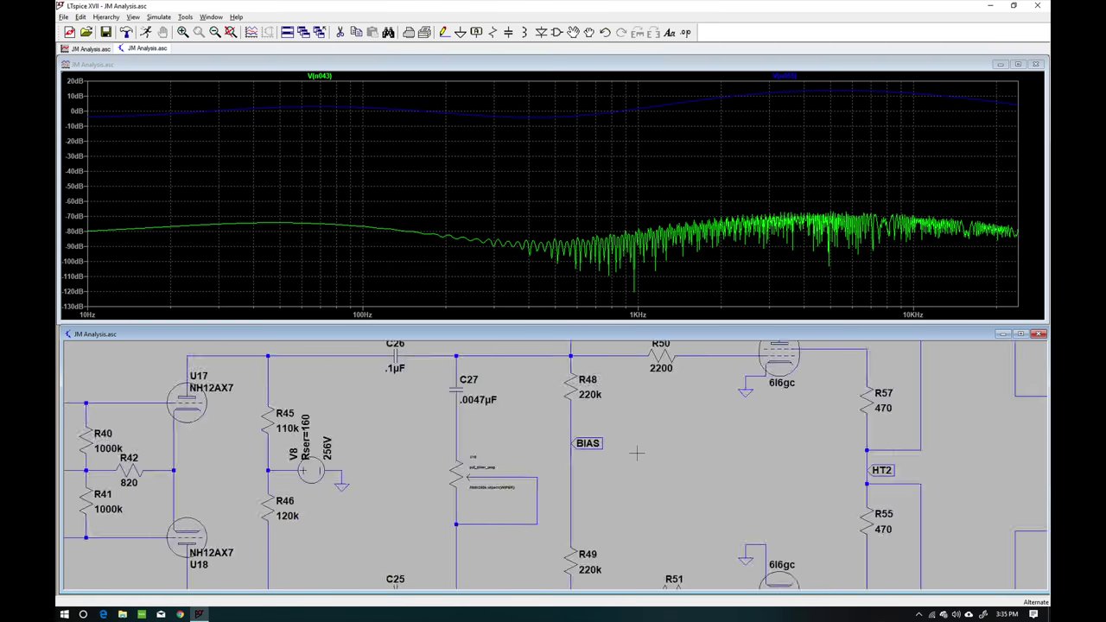
scroll(484, 467, "down", 1)
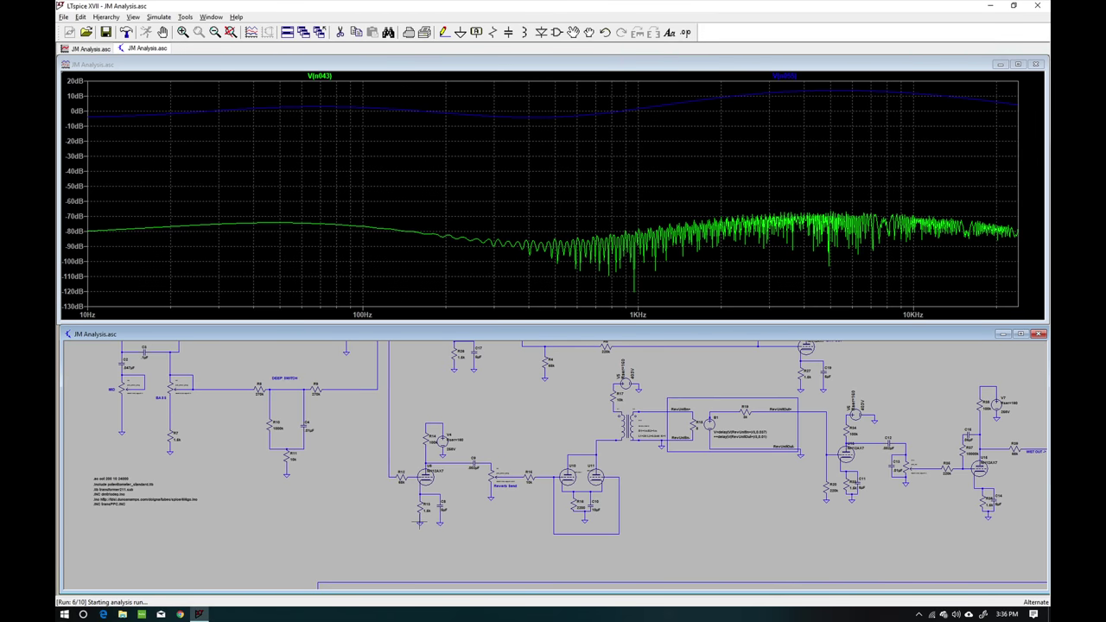
Run the WIPER sweep from .1 to 1, leaving the .step directive unchanged.
key("Up")
key("Up")
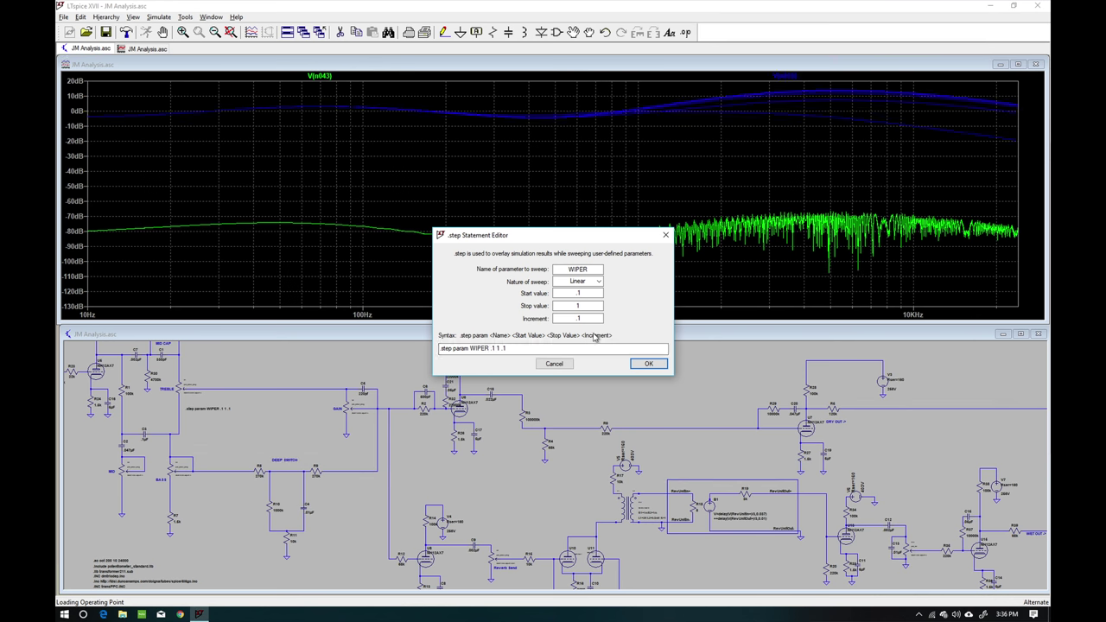
left_click(554, 364)
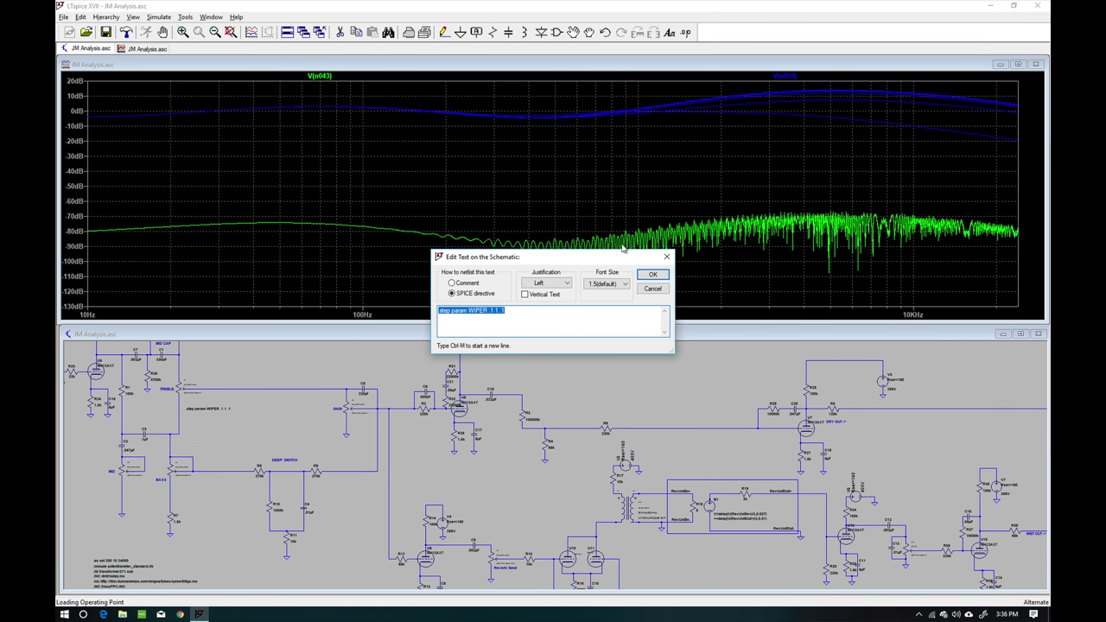
left_click(651, 290)
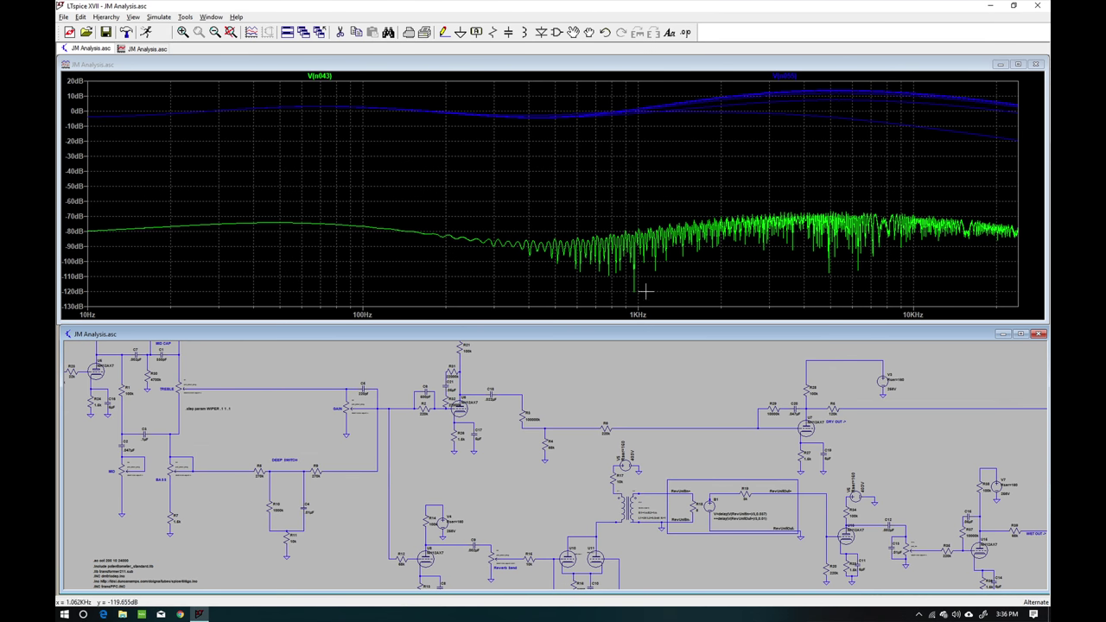
Bring the output transformer and load into view and undo the blue stepped traces.
left_click_drag(636, 399, 549, 351)
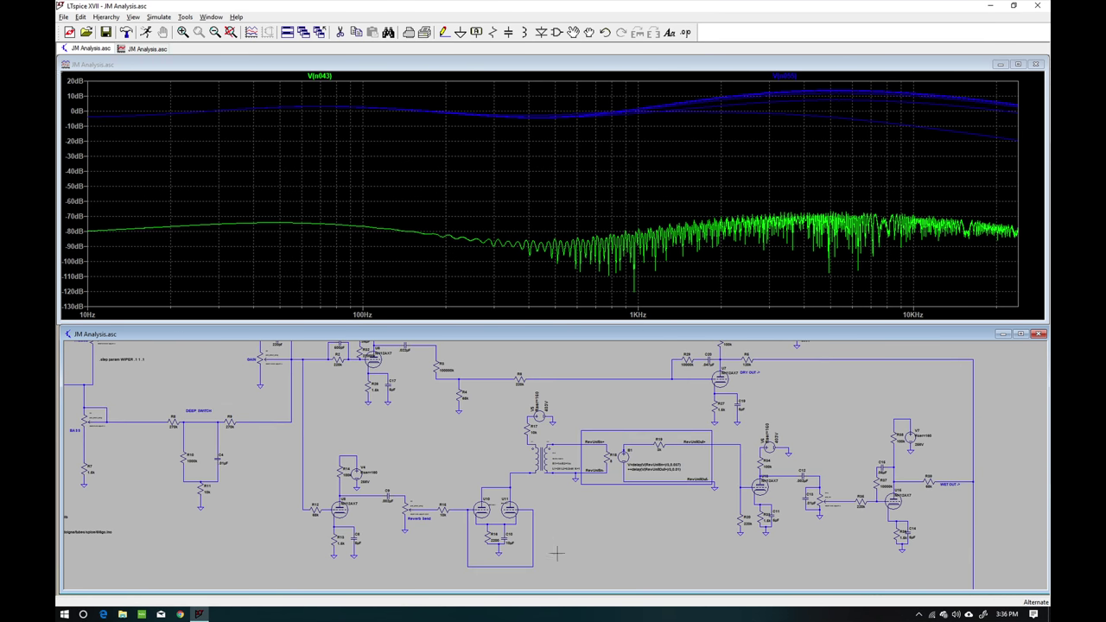
left_click_drag(582, 553, 458, 375)
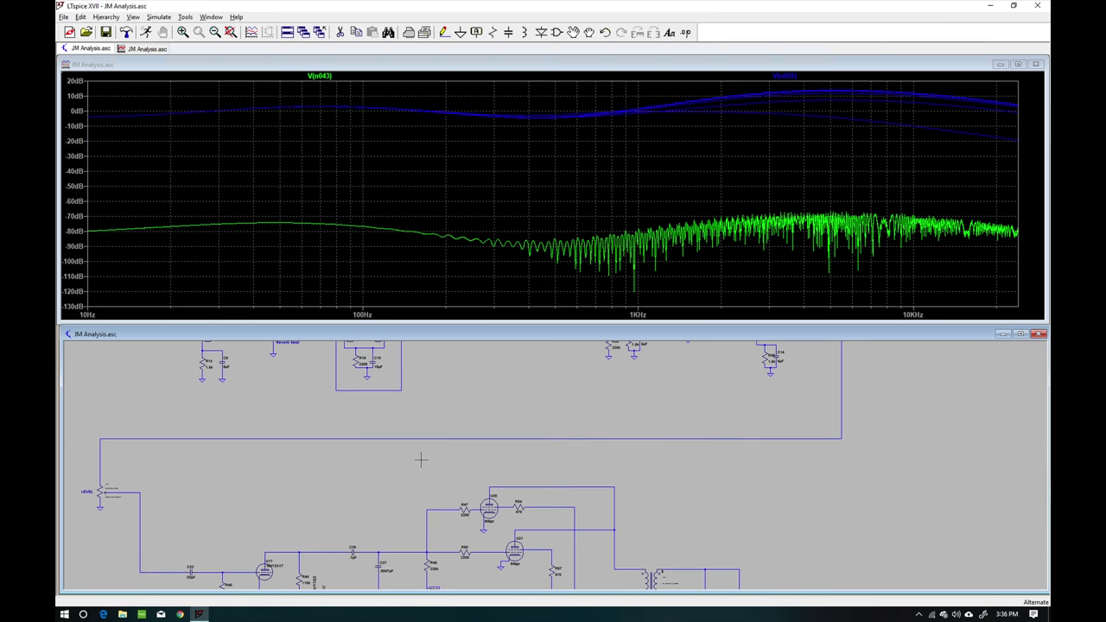
left_click_drag(394, 486, 362, 412)
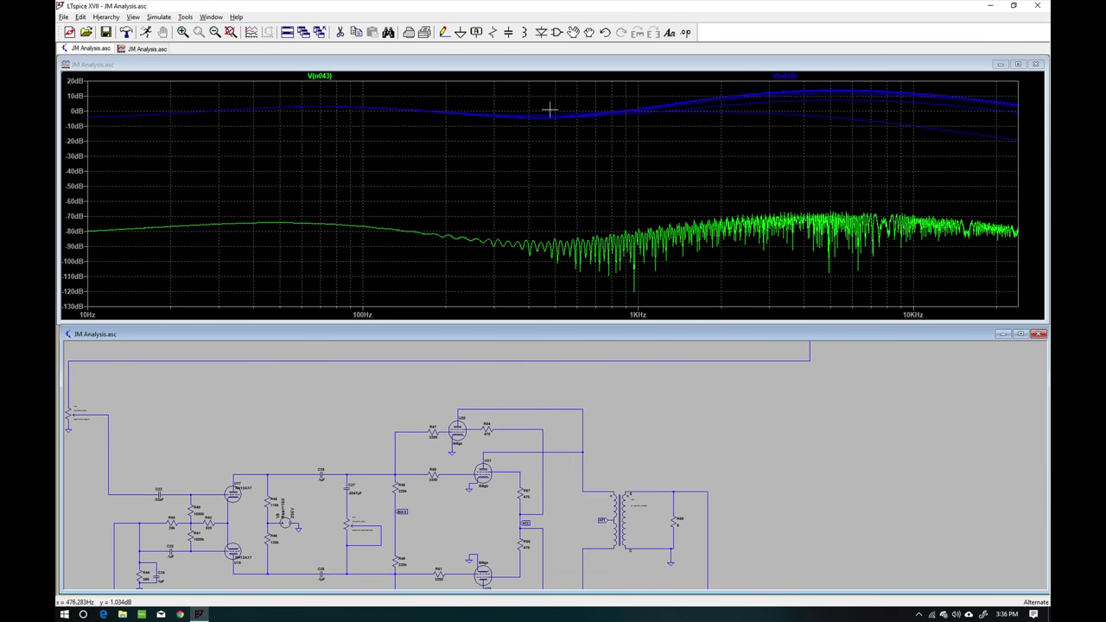
left_click_drag(619, 404, 602, 374)
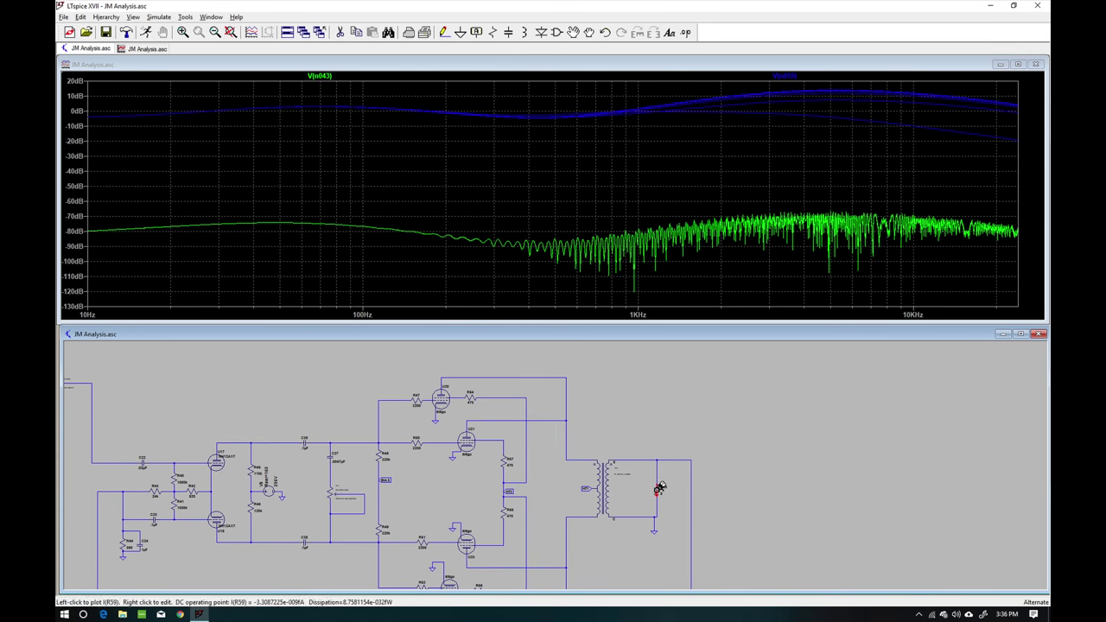
key("ctrl+z")
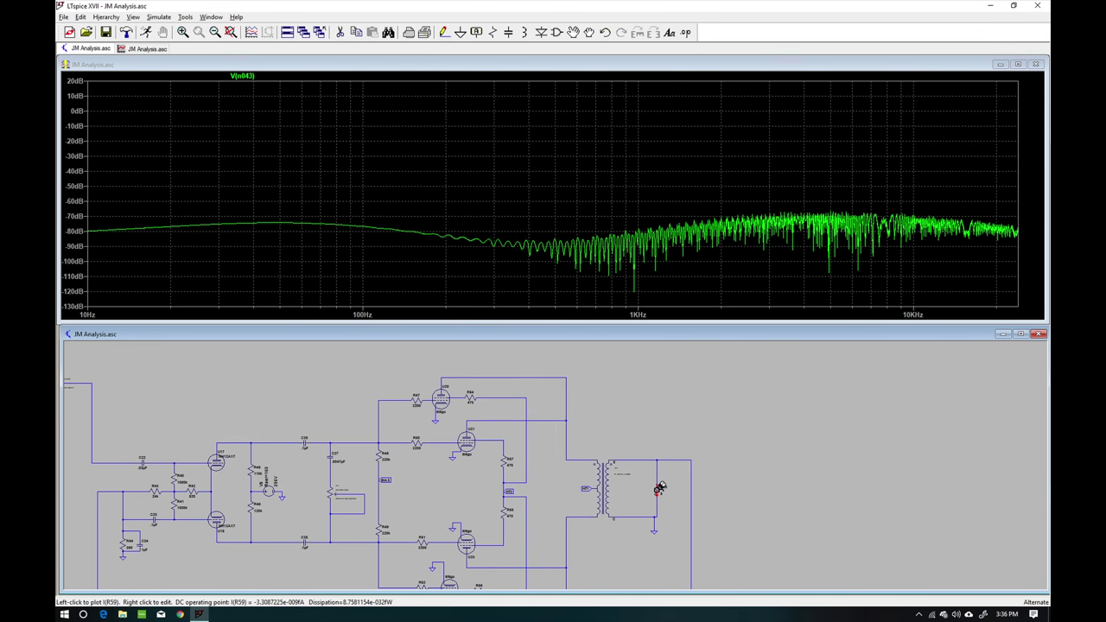
Probe speaker load resistor R59 to plot I(R59) across the WIPER sweep.
left_click(660, 488)
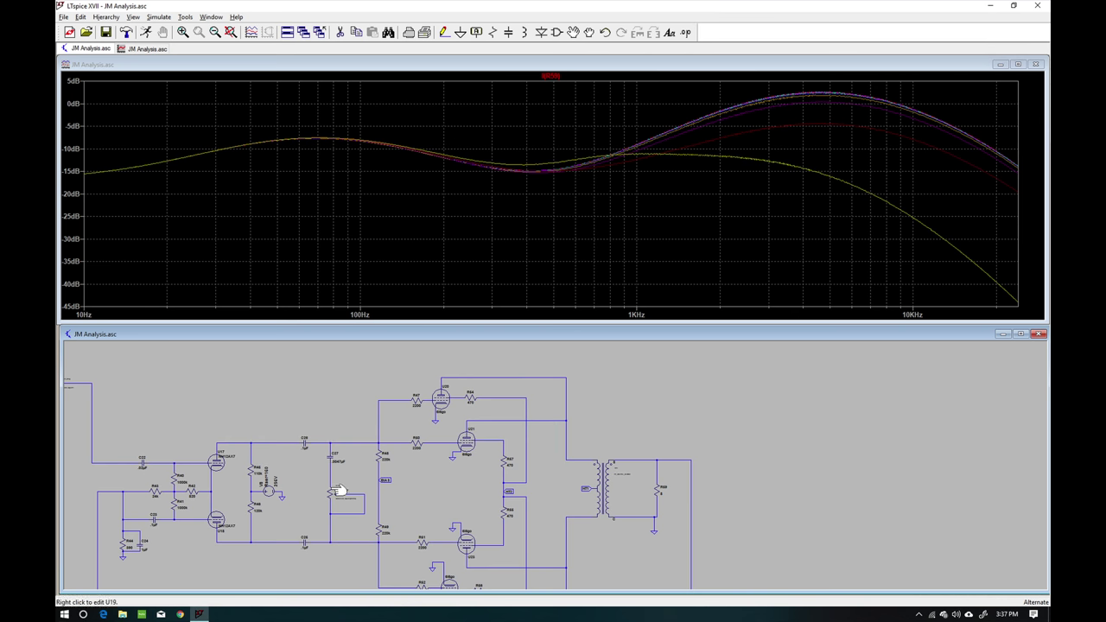
scroll(339, 493, "up", 4)
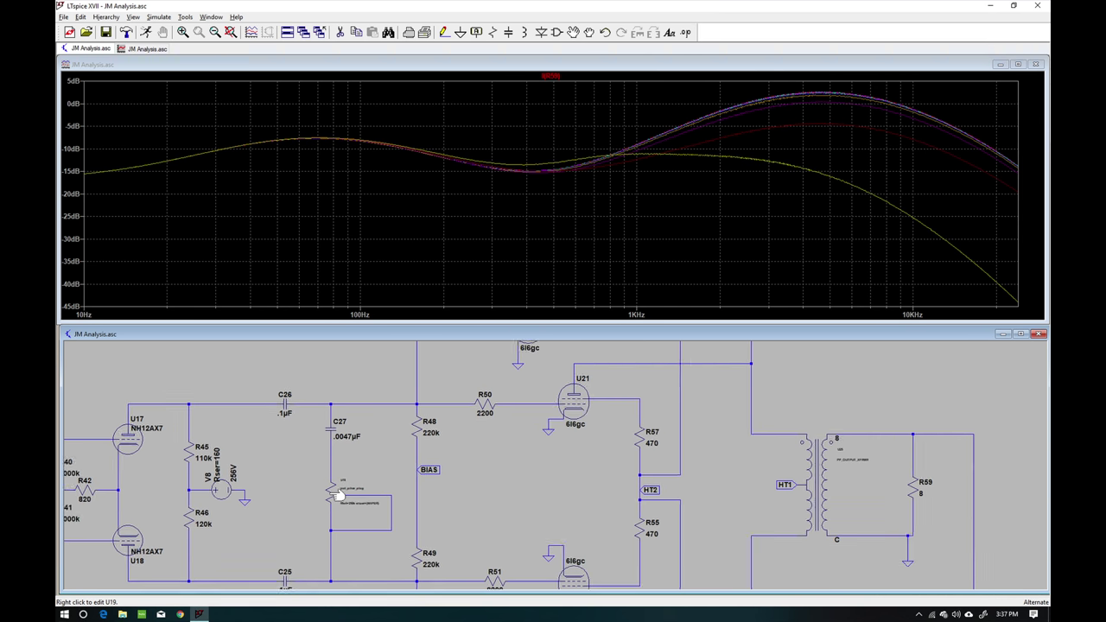
Replace U19's {WIPER} with a fixed .5 and rerun for a single R59 trace.
right_click(363, 507)
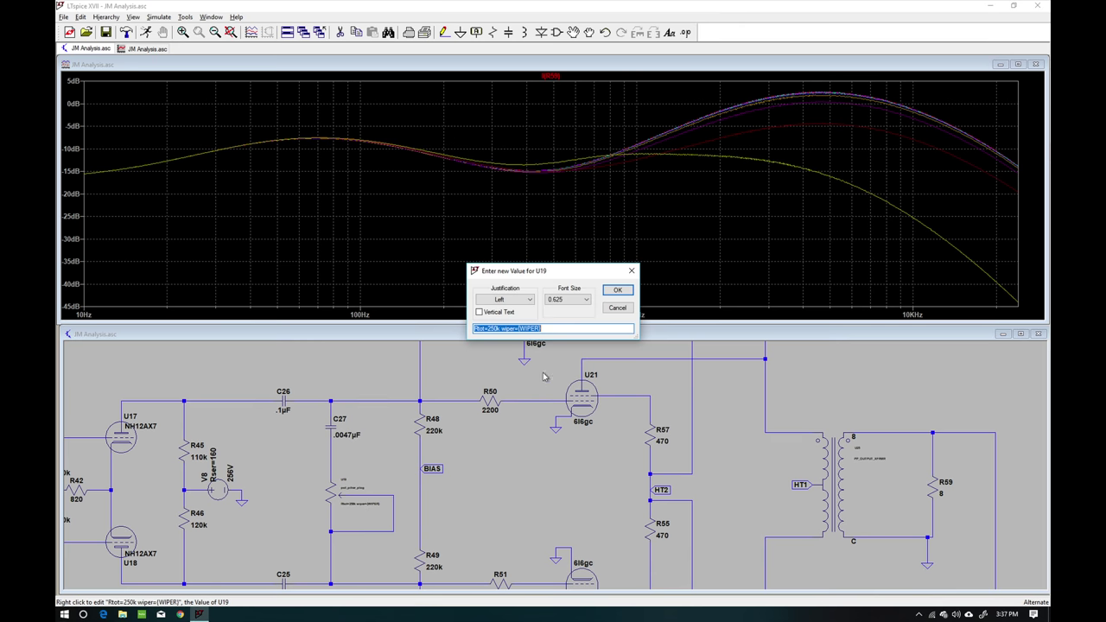
left_click(554, 332)
type(".5")
key("Return")
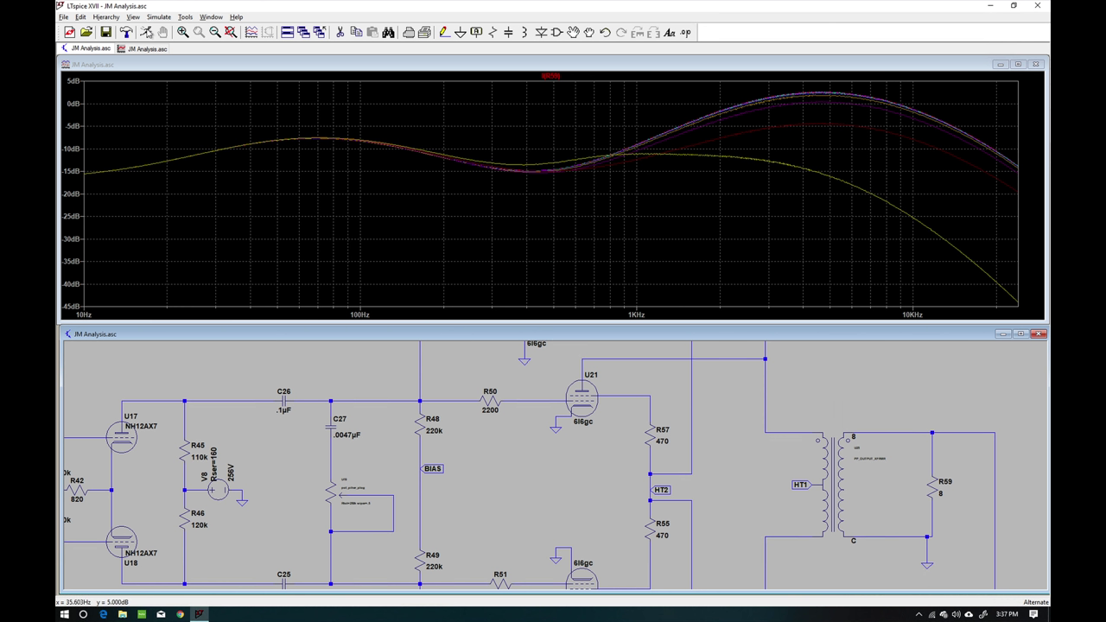
left_click(146, 32)
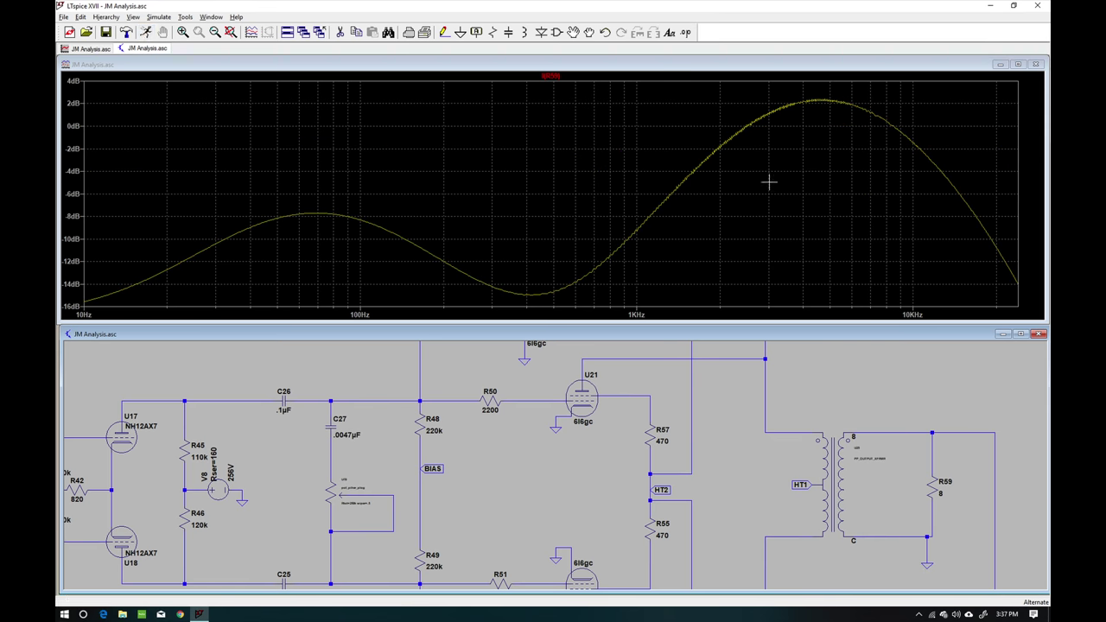
left_click_drag(472, 437, 434, 465)
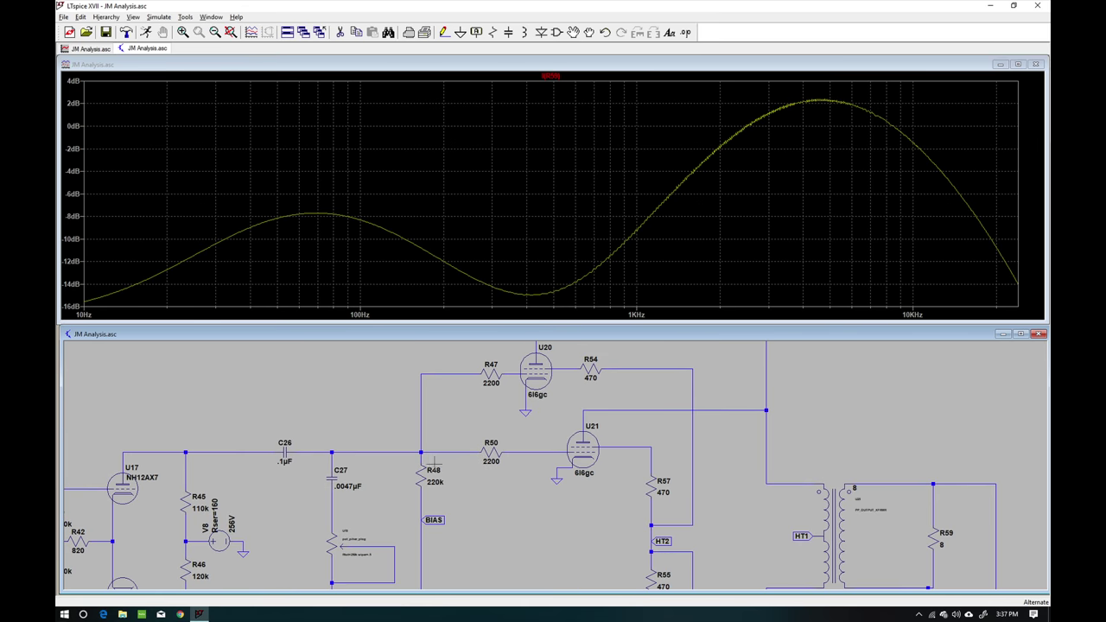
left_click_drag(369, 414, 412, 459)
scroll(412, 459, "down", 3)
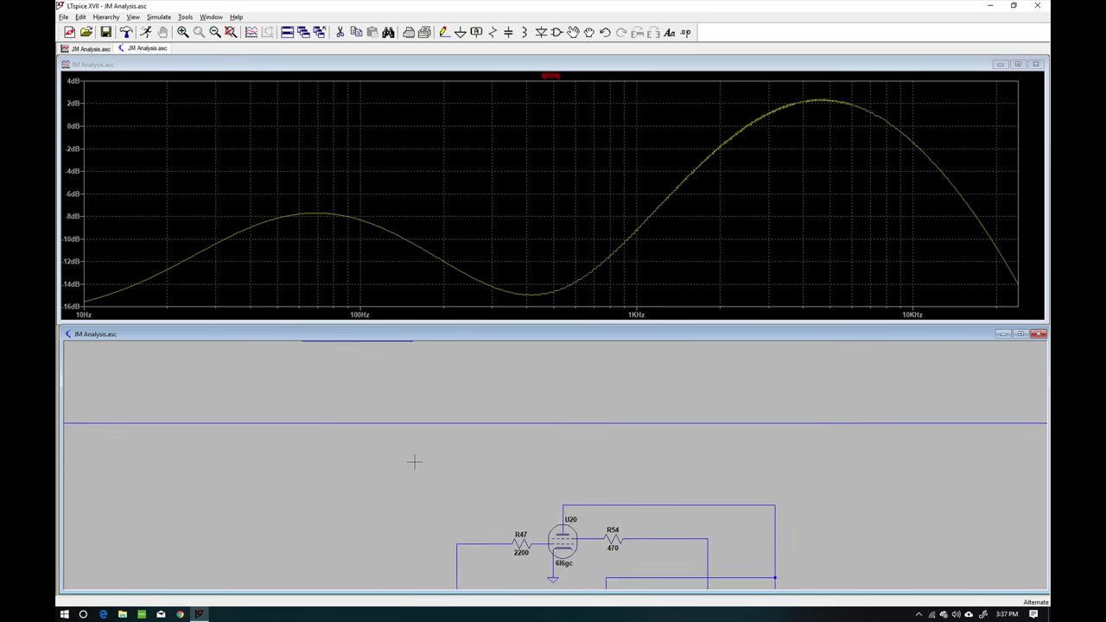
scroll(414, 463, "down", 1)
left_click_drag(407, 461, 502, 471)
left_click_drag(434, 433, 430, 460)
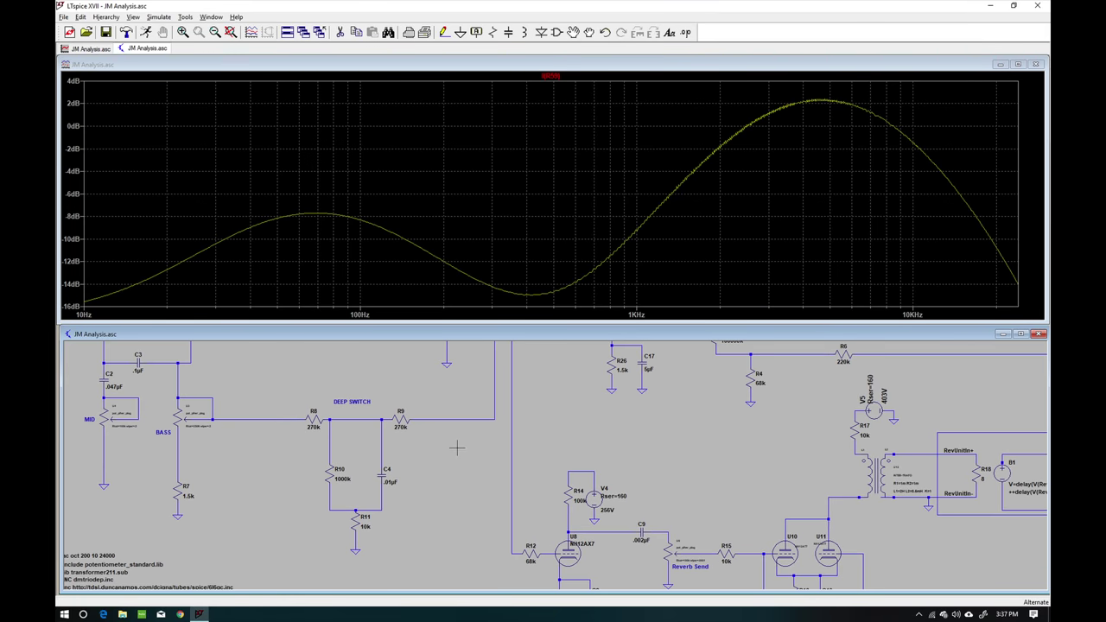
left_click(340, 33)
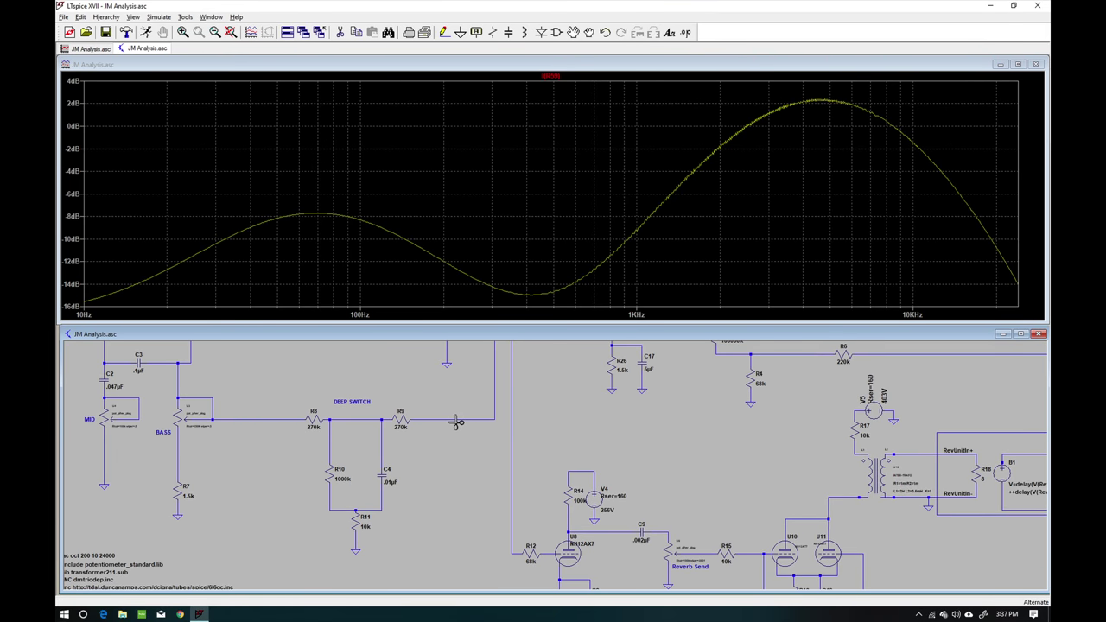
Cut the wires from R9 and from the BASS pot to R8, rerun, and screenshot the plot.
left_click(458, 423)
left_click(269, 420)
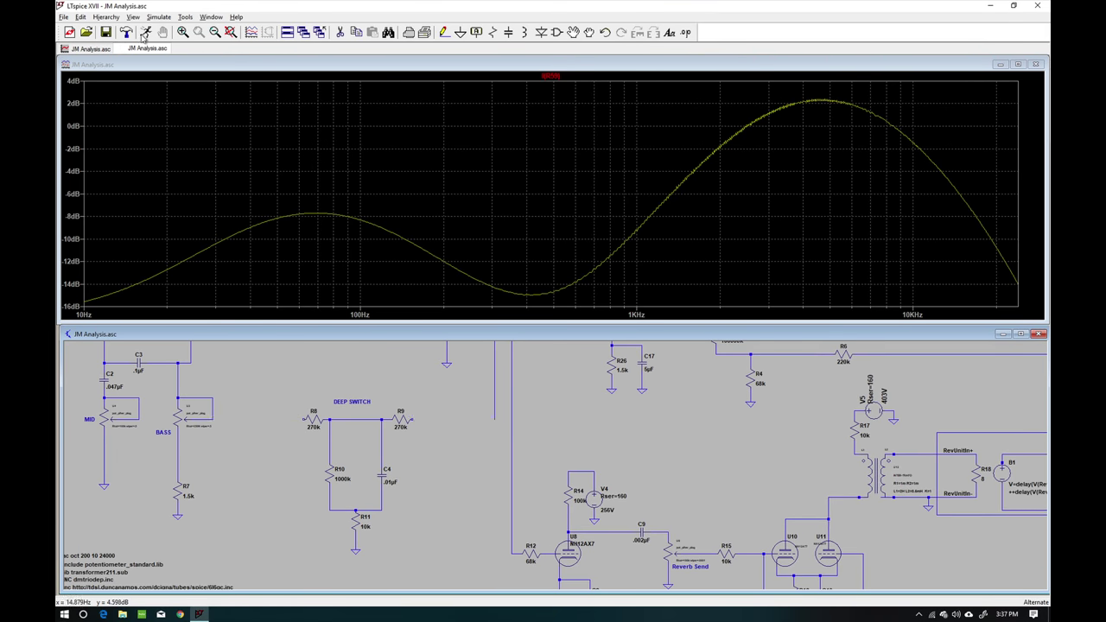
left_click(145, 33)
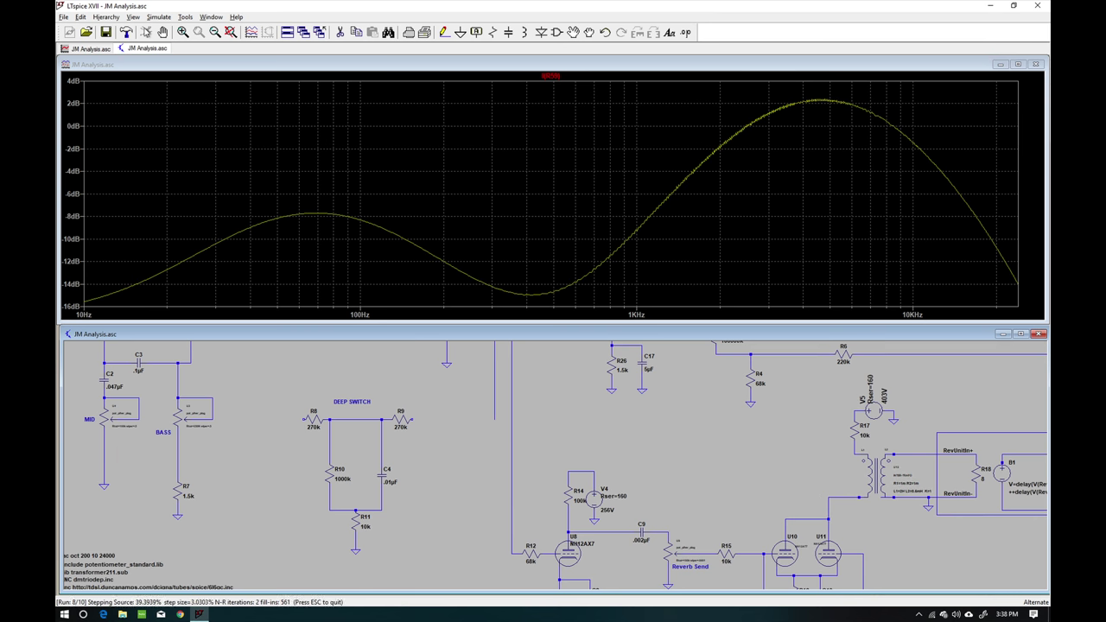
left_click(529, 296)
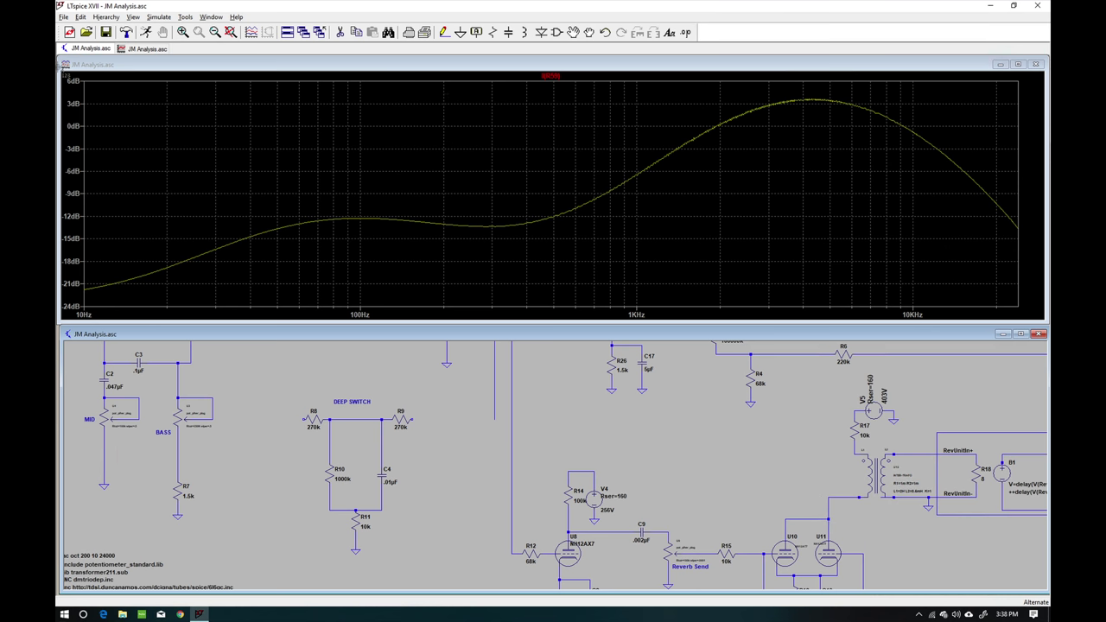
left_click_drag(66, 76, 1035, 321)
Undo to restore the deep switch wires, rerun, and screenshot the response peaking near 2 dB.
left_click(606, 32)
left_click(147, 33)
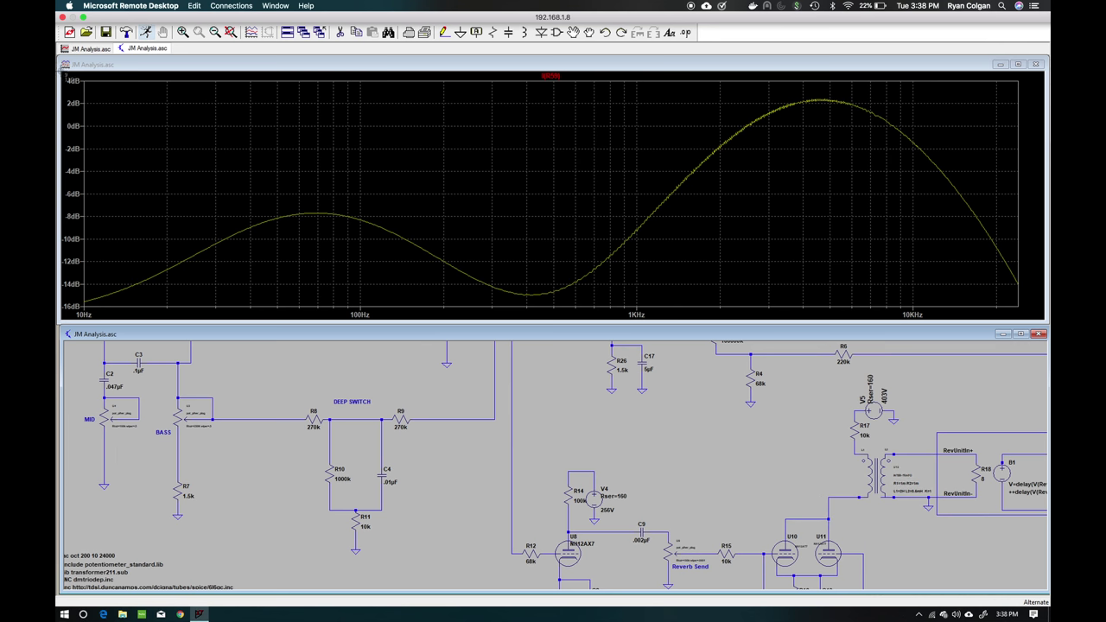
left_click_drag(65, 77, 1044, 328)
mouse_move(435, 616)
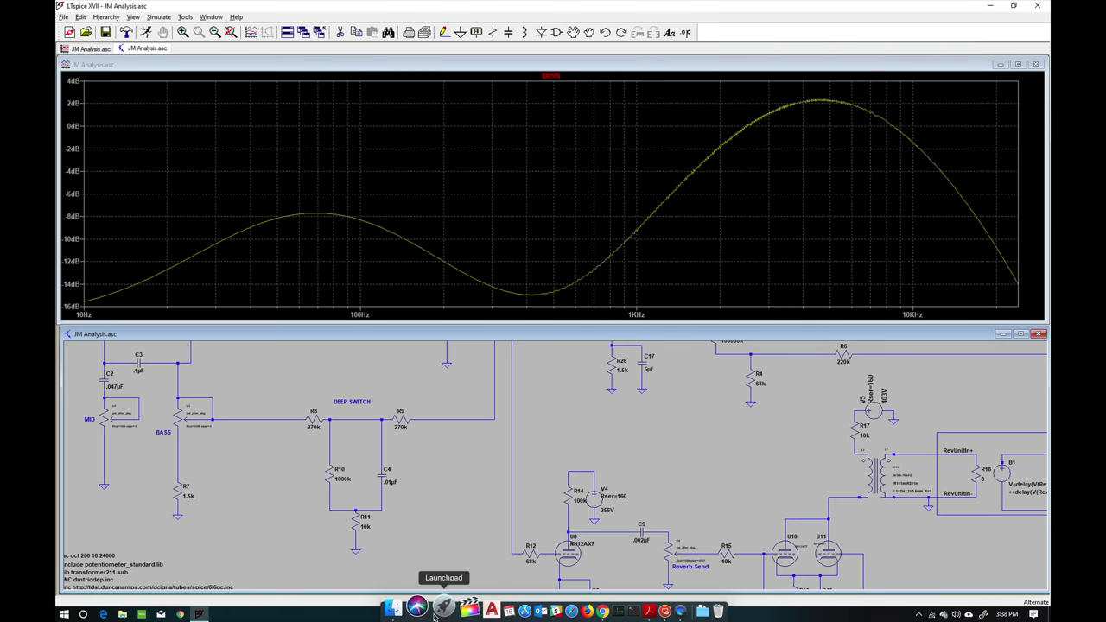
On the Mac, open the 3.38.22 PM and 3.38.44 PM screenshots from the Desktop folder.
left_click(398, 610)
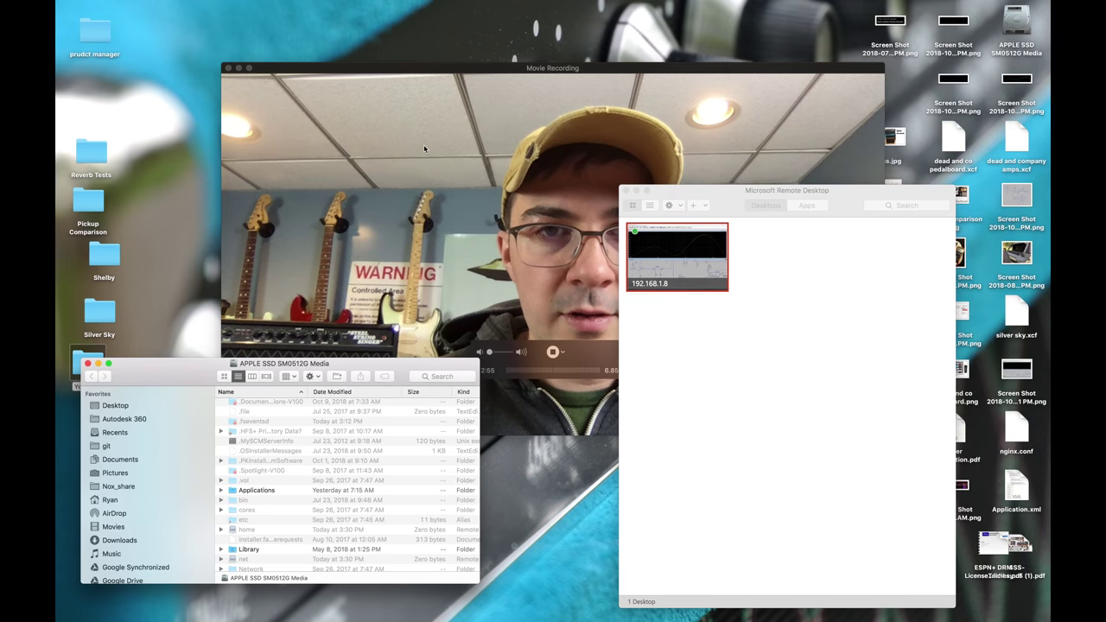
left_click(115, 406)
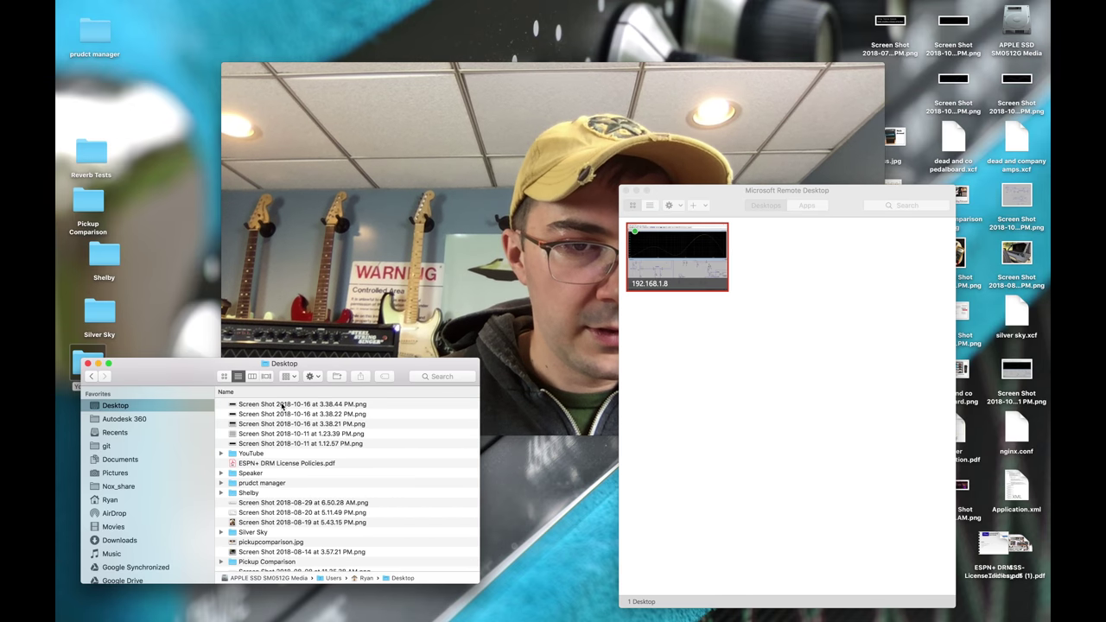
left_click(278, 414)
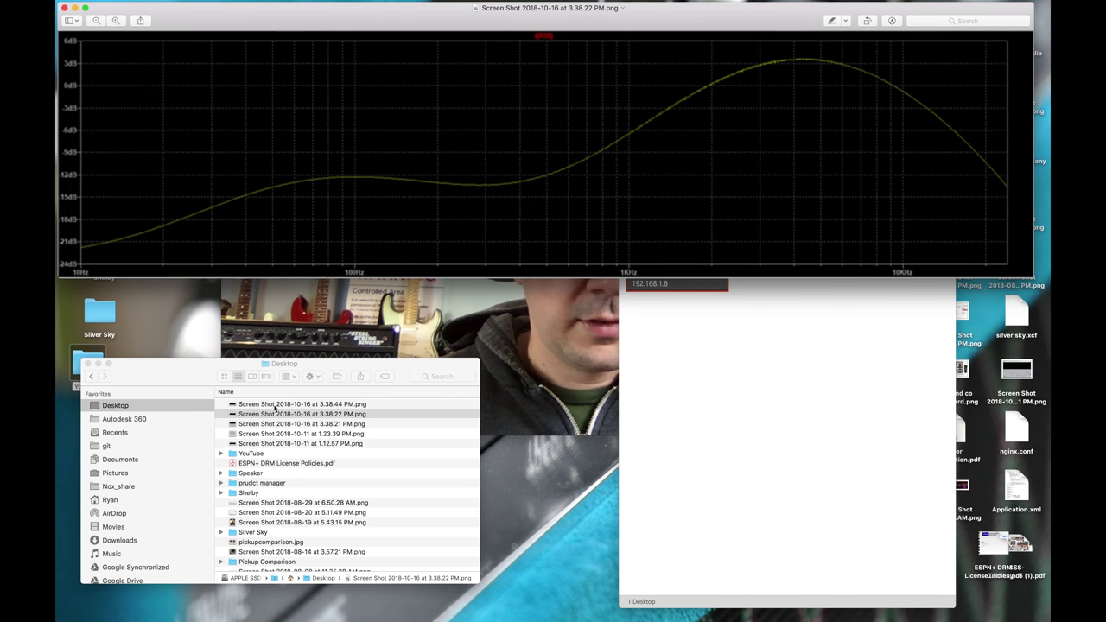
double_click(275, 405)
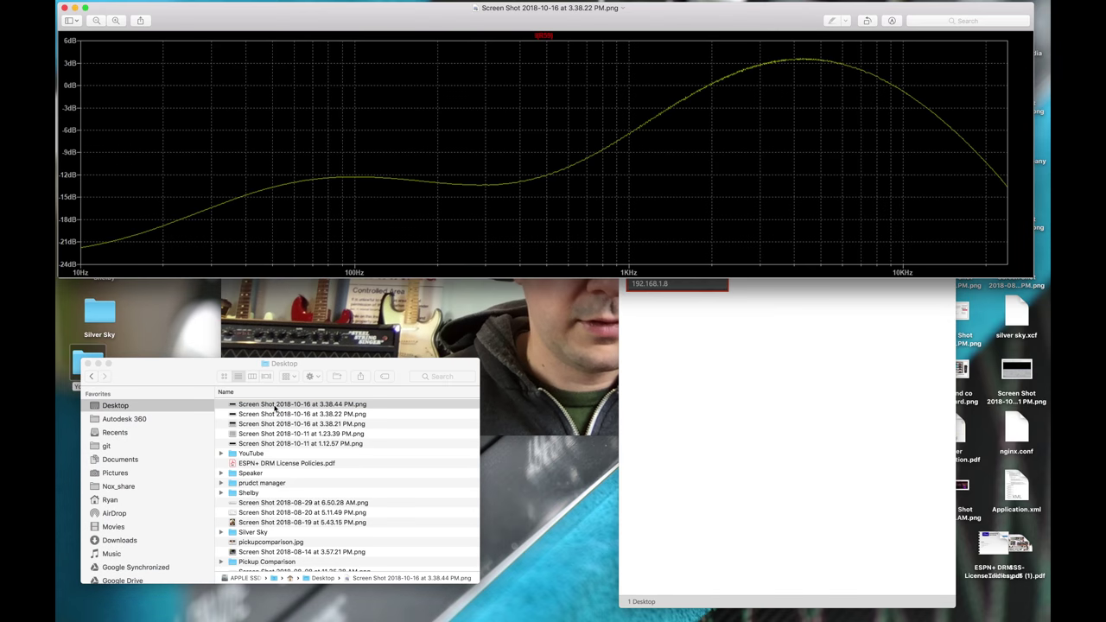
Overlay the 3.38.44 PM screenshot on the 3.38.22 PM one, flip between them repeatedly, then quit Preview.
left_click_drag(219, 27, 208, 16)
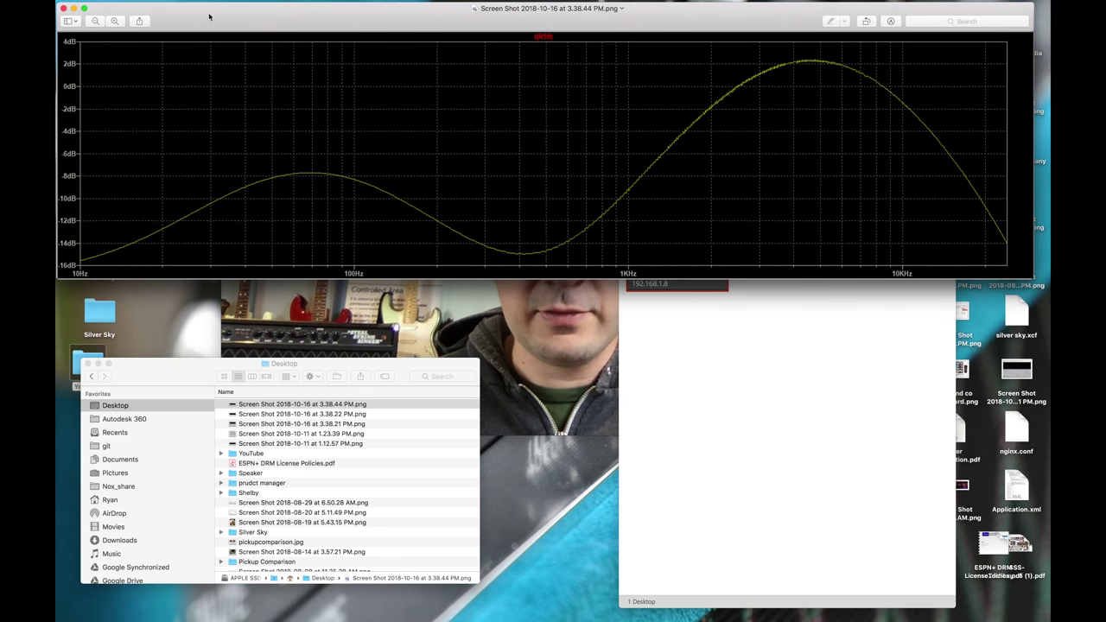
key("Down")
key("Up")
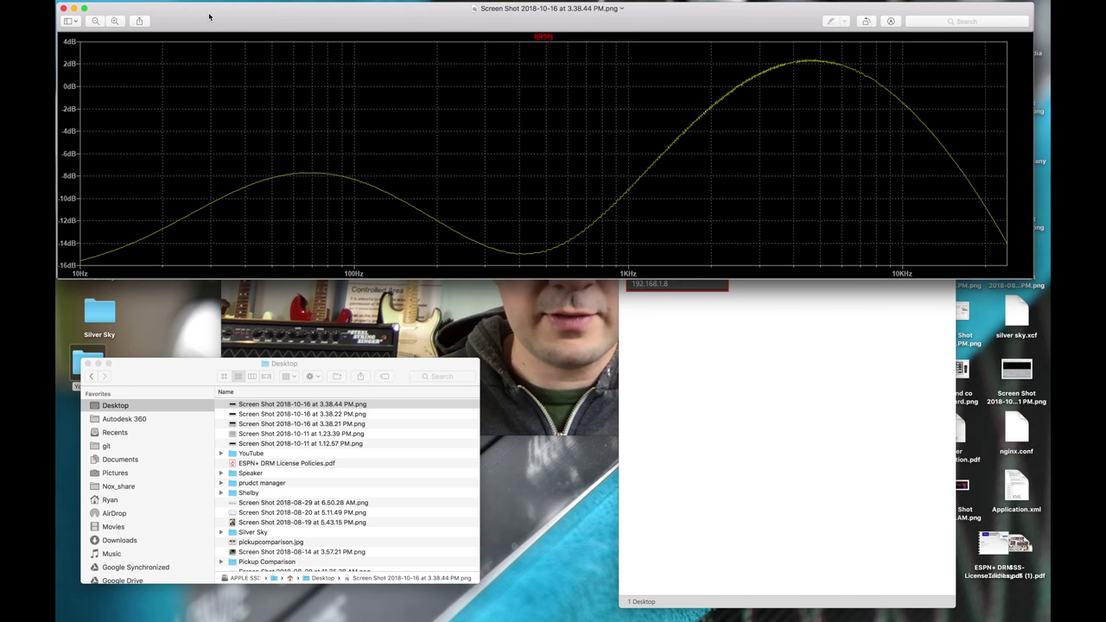
key("Down")
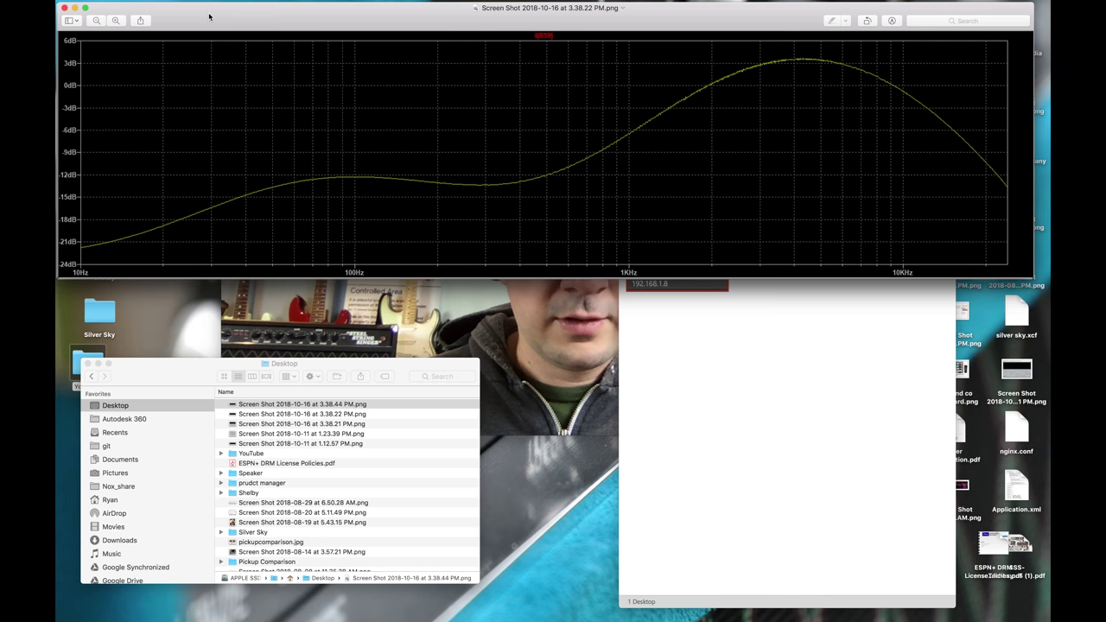
key("Up")
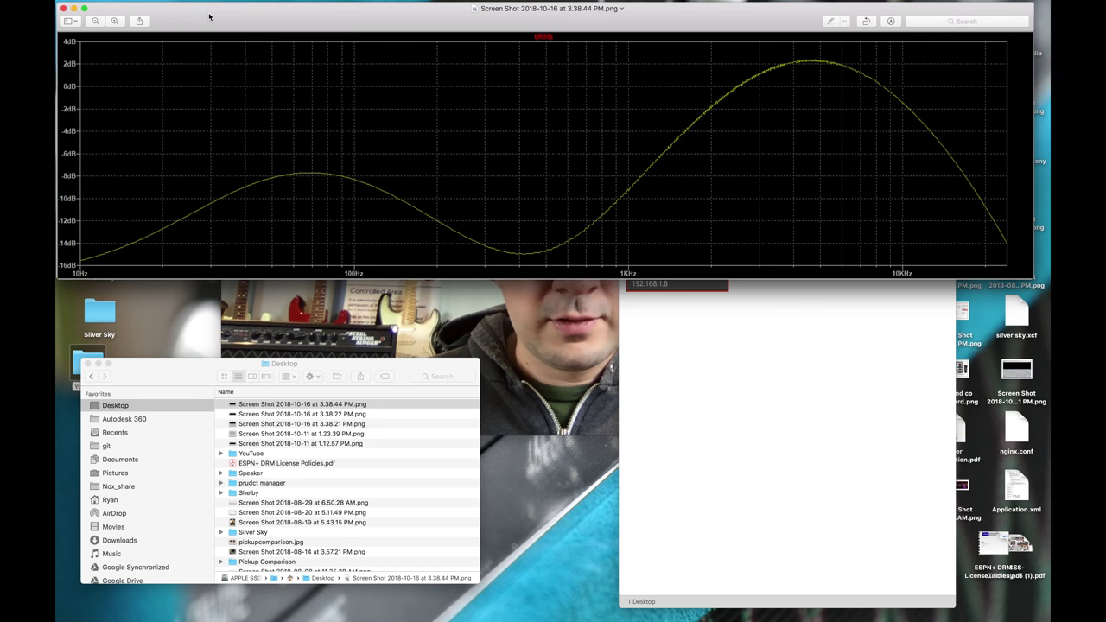
key("Down")
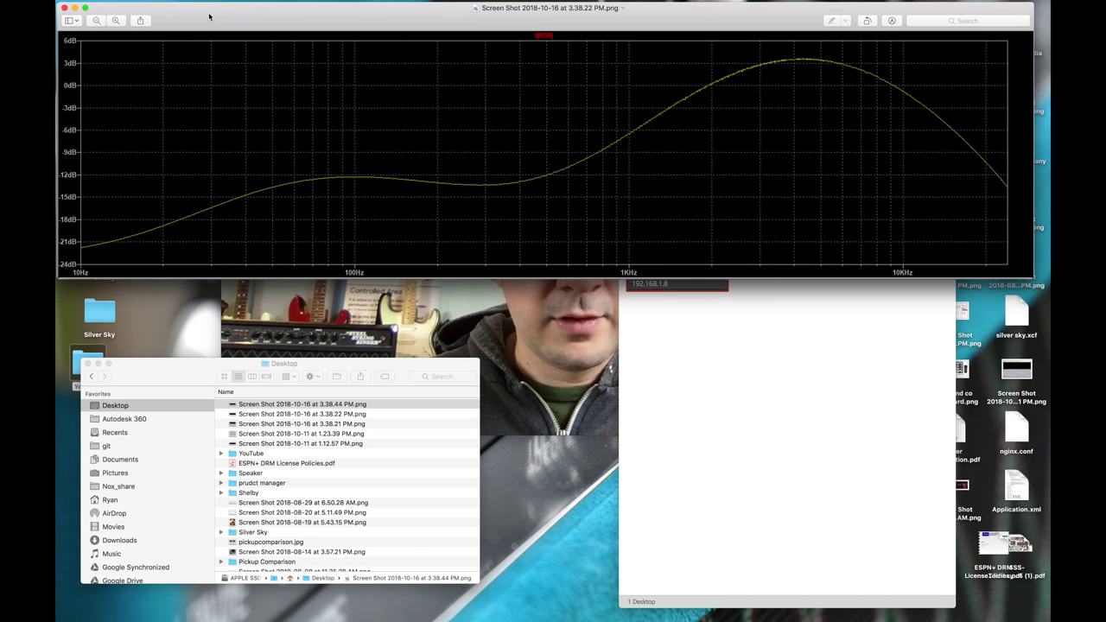
key("Up")
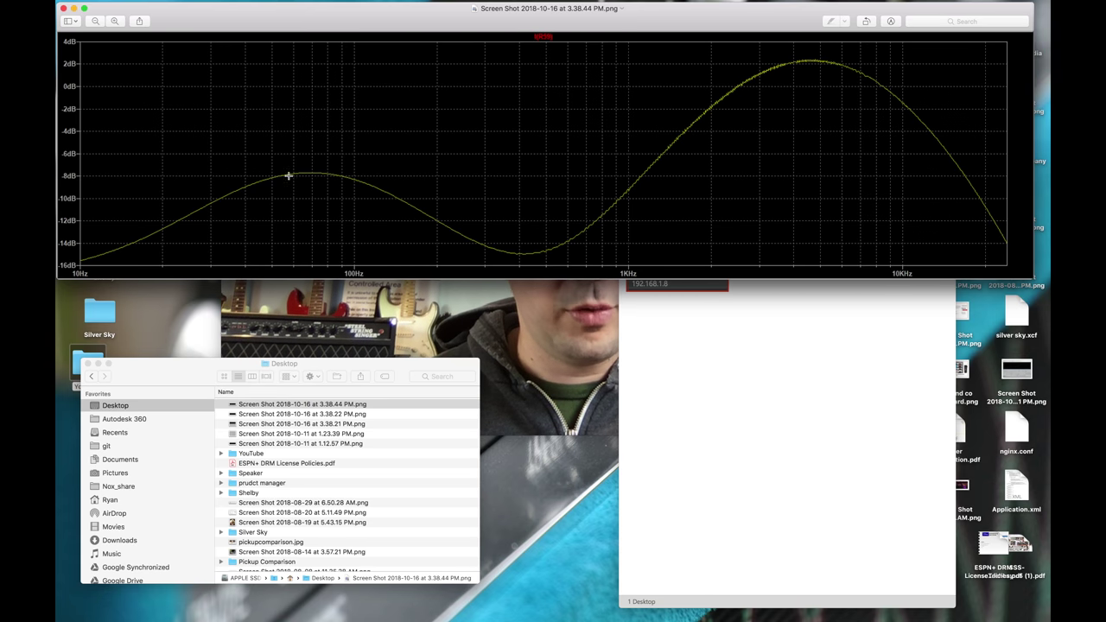
key("Down")
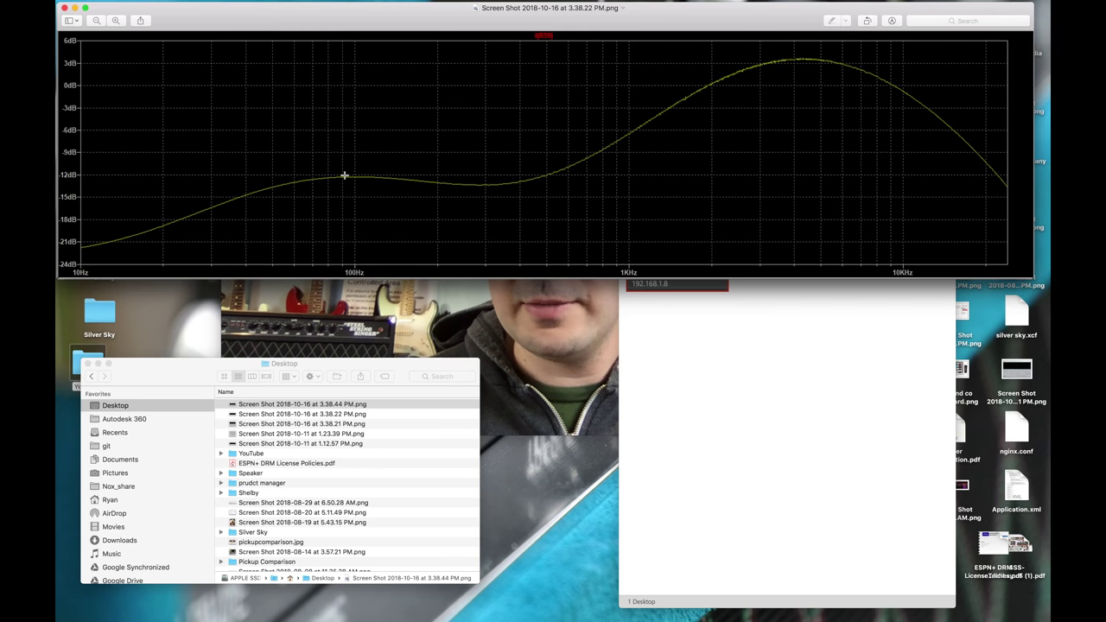
key("Up")
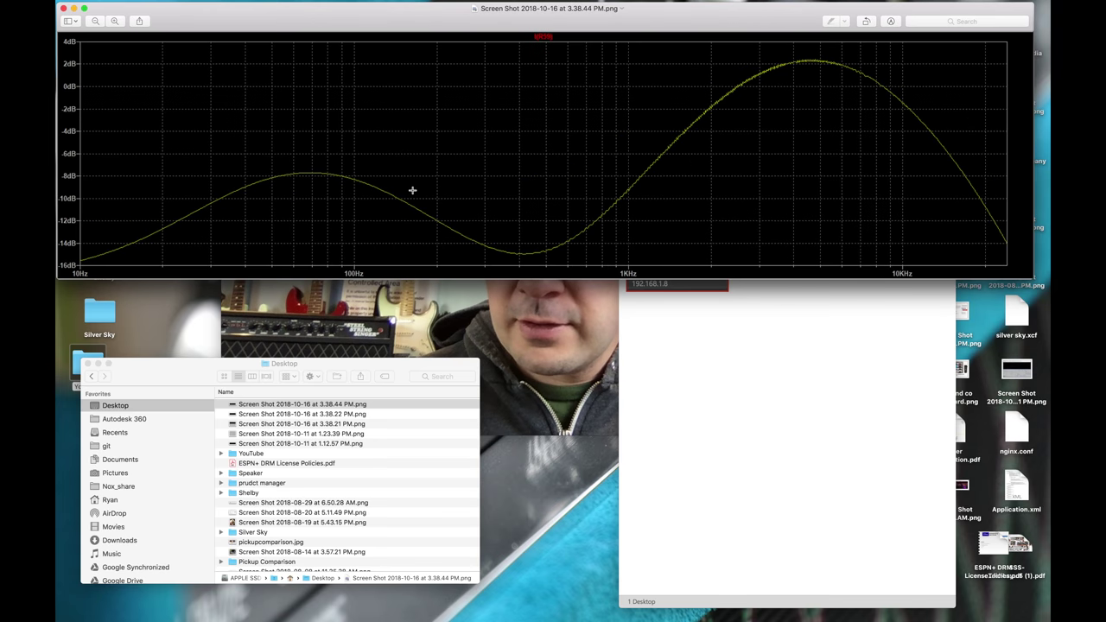
key("super+q")
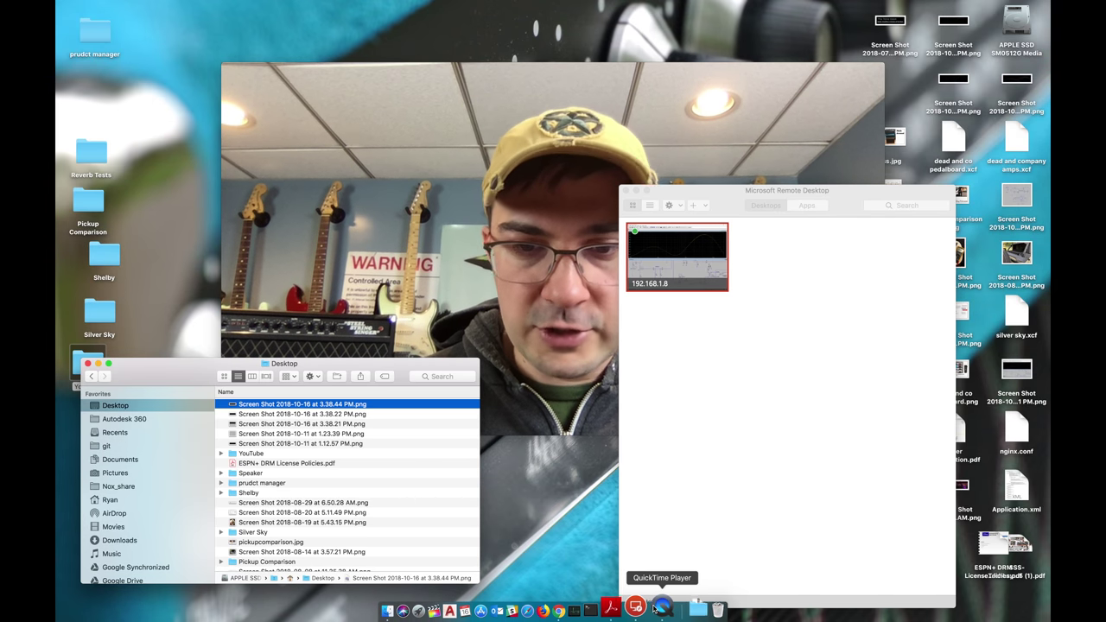
Return to the LTspice session and zoom out toward the lower power-amp section.
left_click(658, 611)
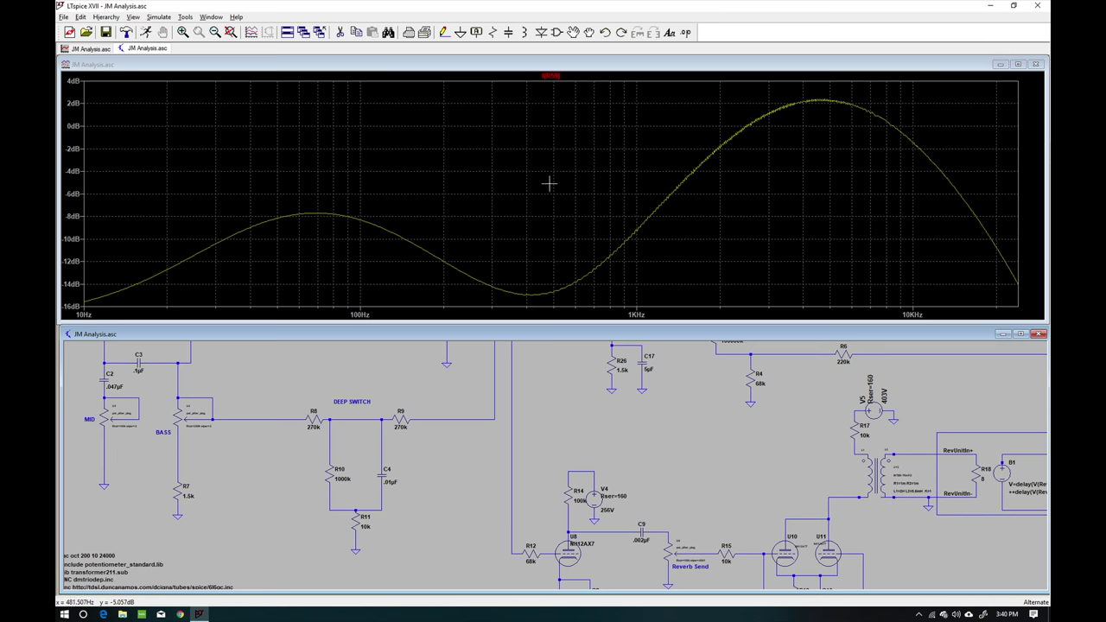
scroll(659, 455, "down", 2)
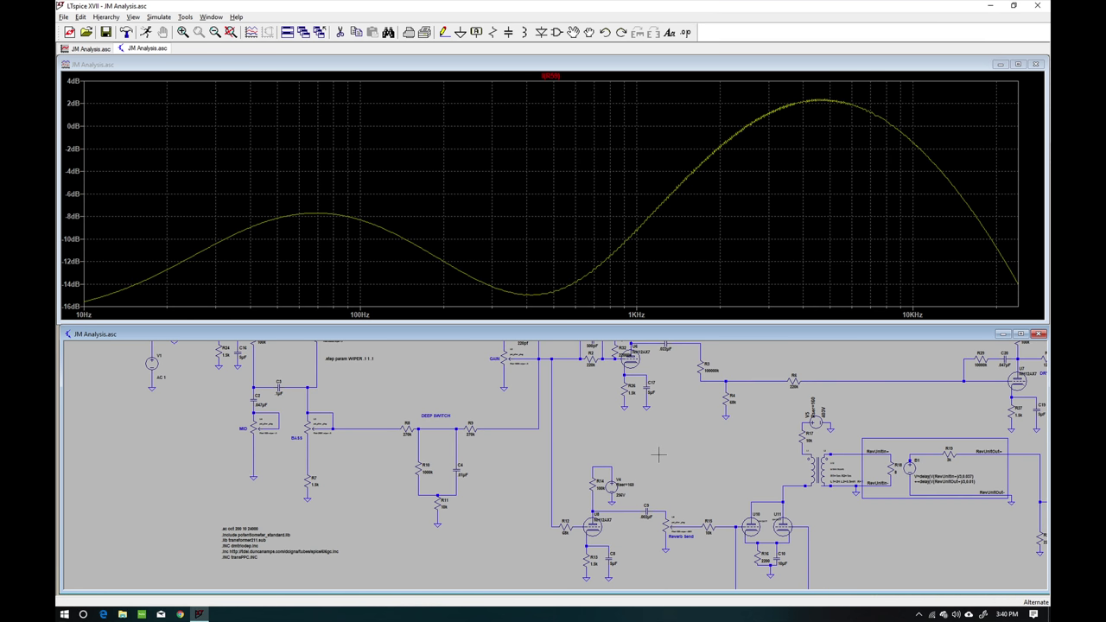
scroll(659, 455, "down", 3)
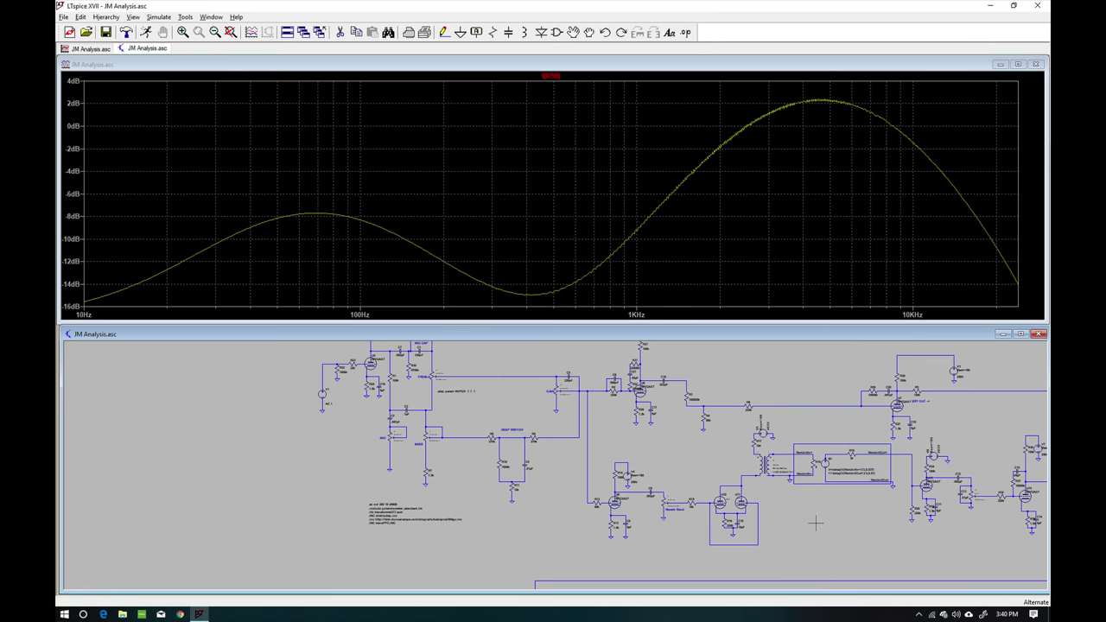
left_click_drag(816, 522, 621, 424)
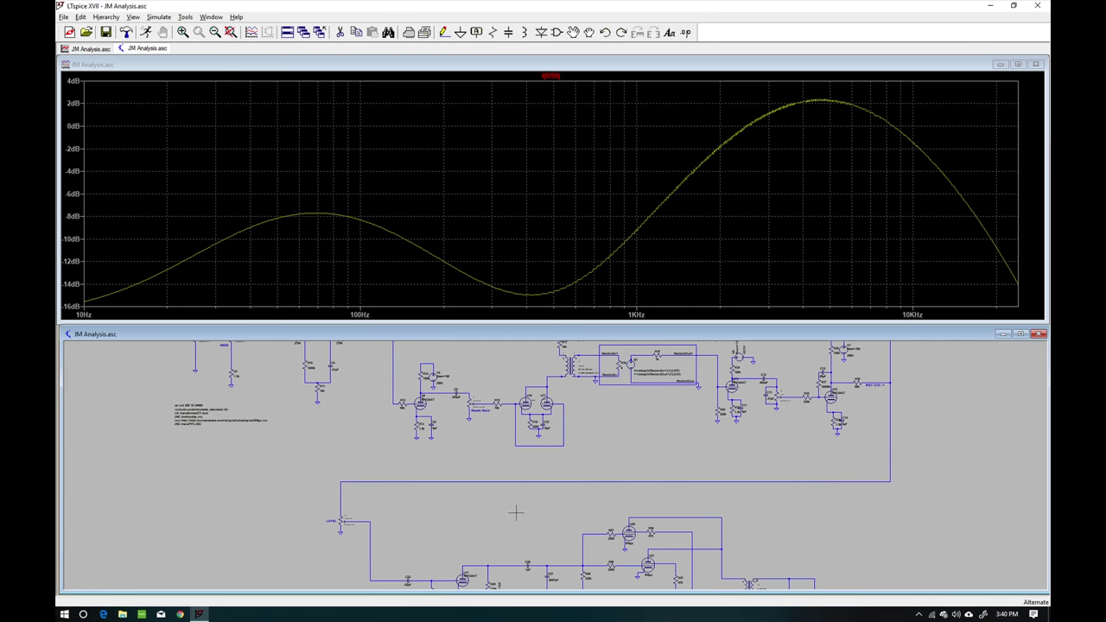
left_click_drag(516, 512, 510, 397)
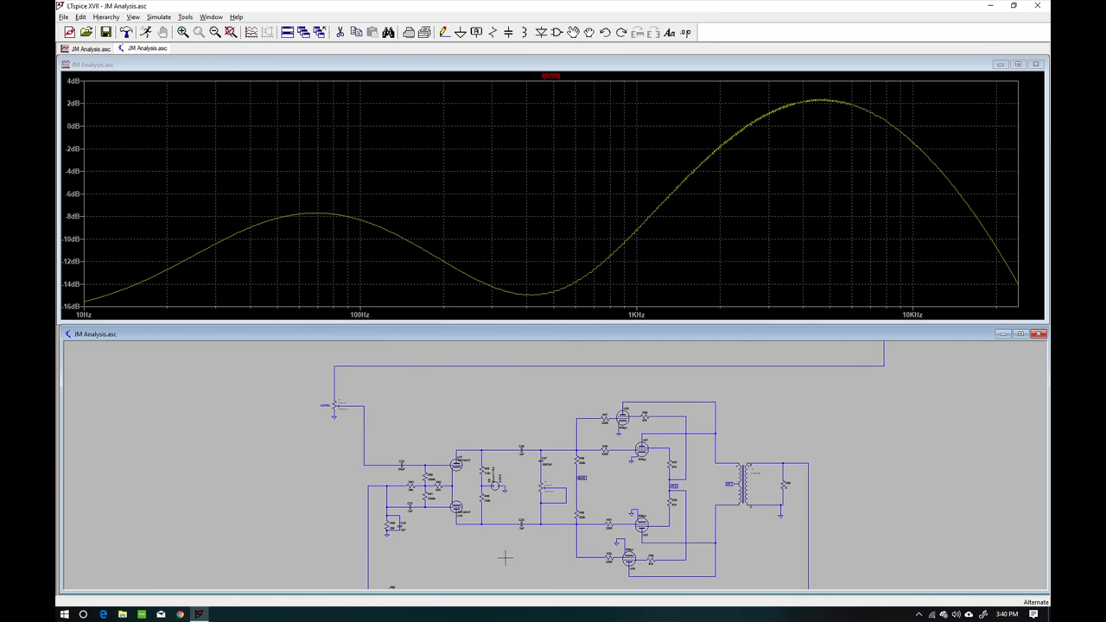
left_click_drag(505, 558, 474, 510)
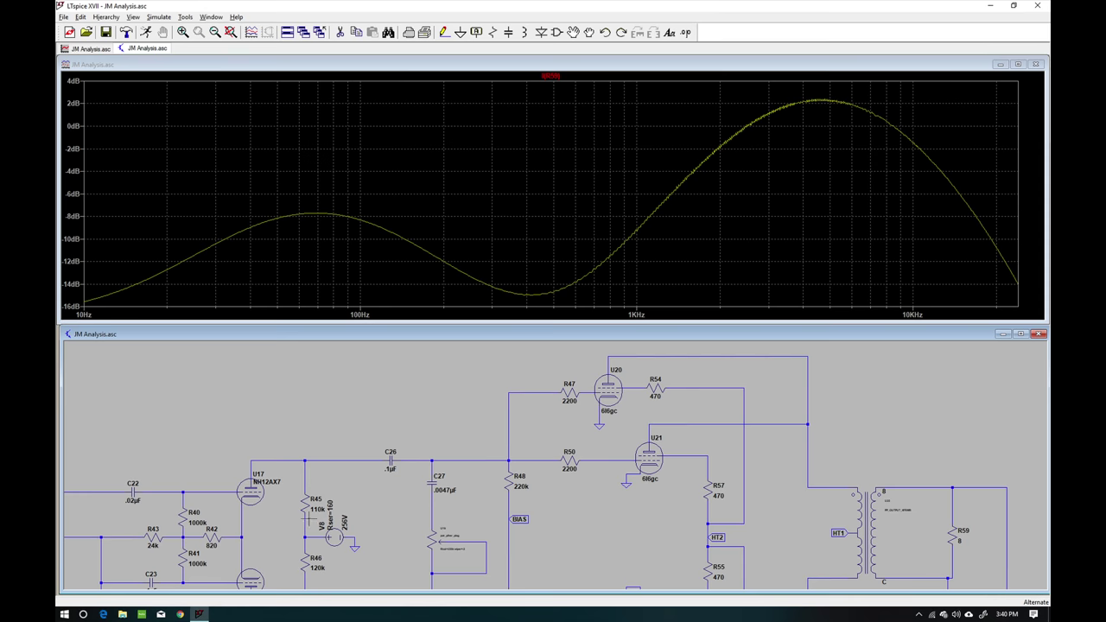
Center the phase inverter, 6l6gc output tubes and R59 load in view, then close the waveform plot.
left_click_drag(306, 505, 317, 433)
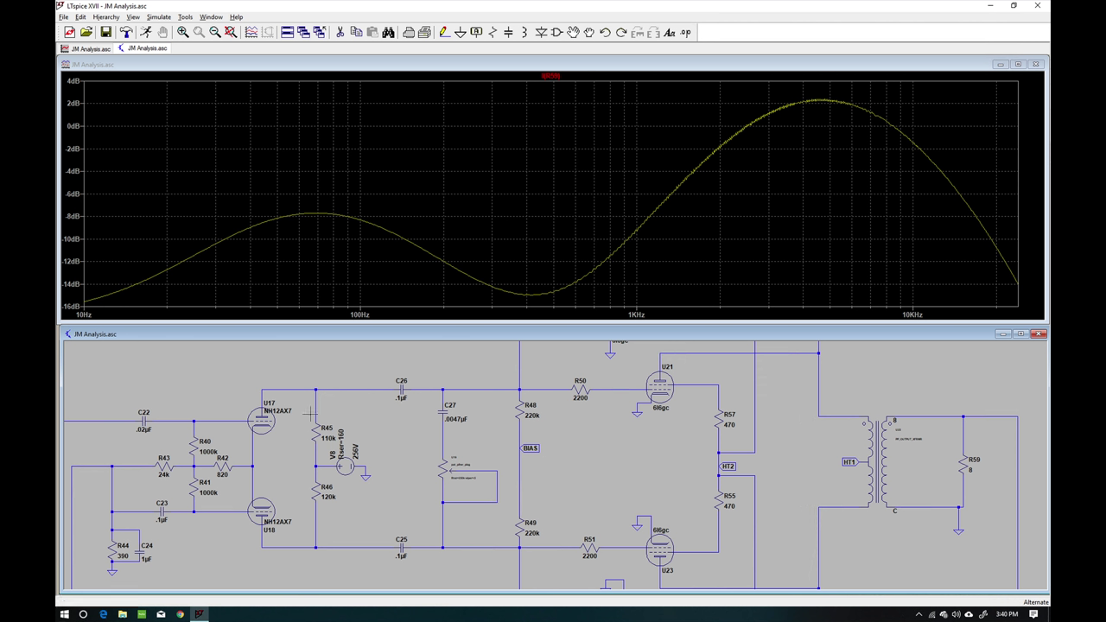
left_click_drag(637, 442, 619, 508)
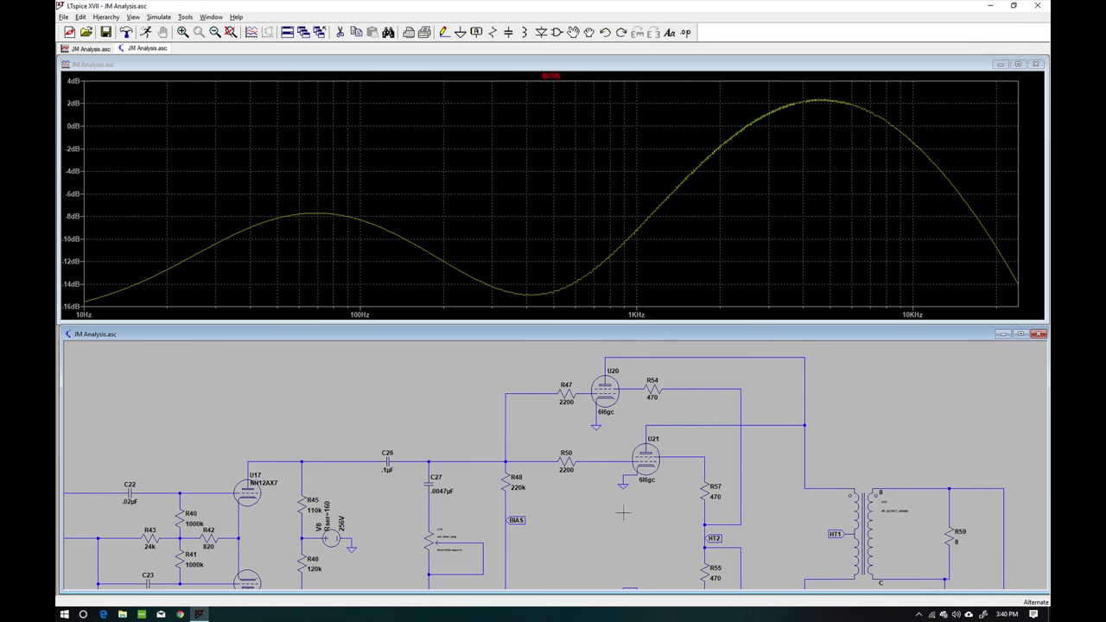
left_click_drag(683, 414, 650, 462)
scroll(577, 394, "down", 3)
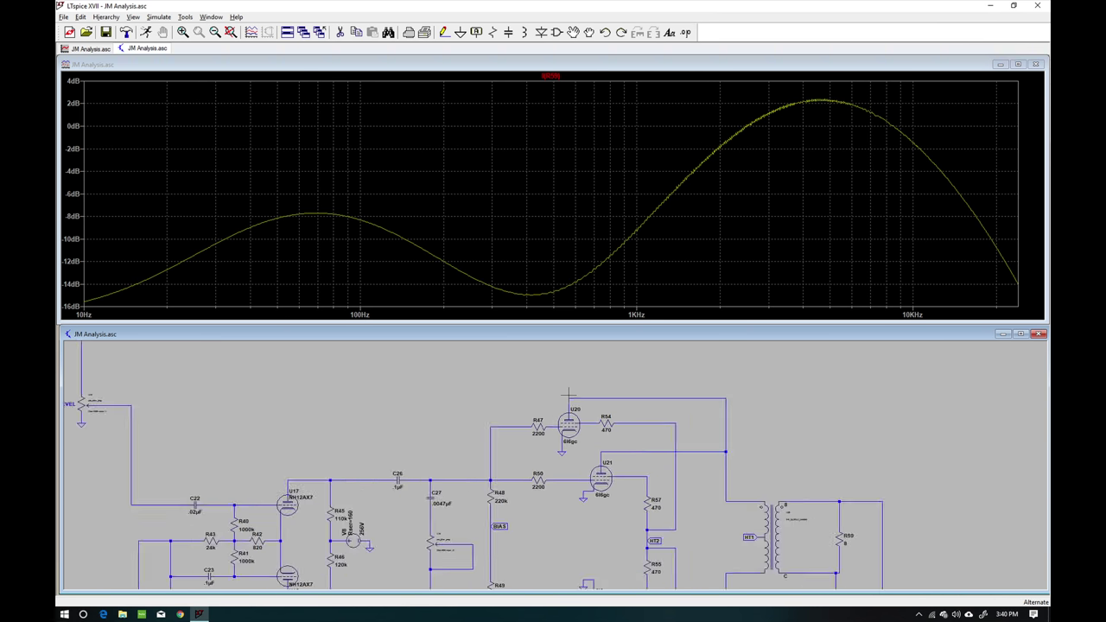
left_click(1036, 63)
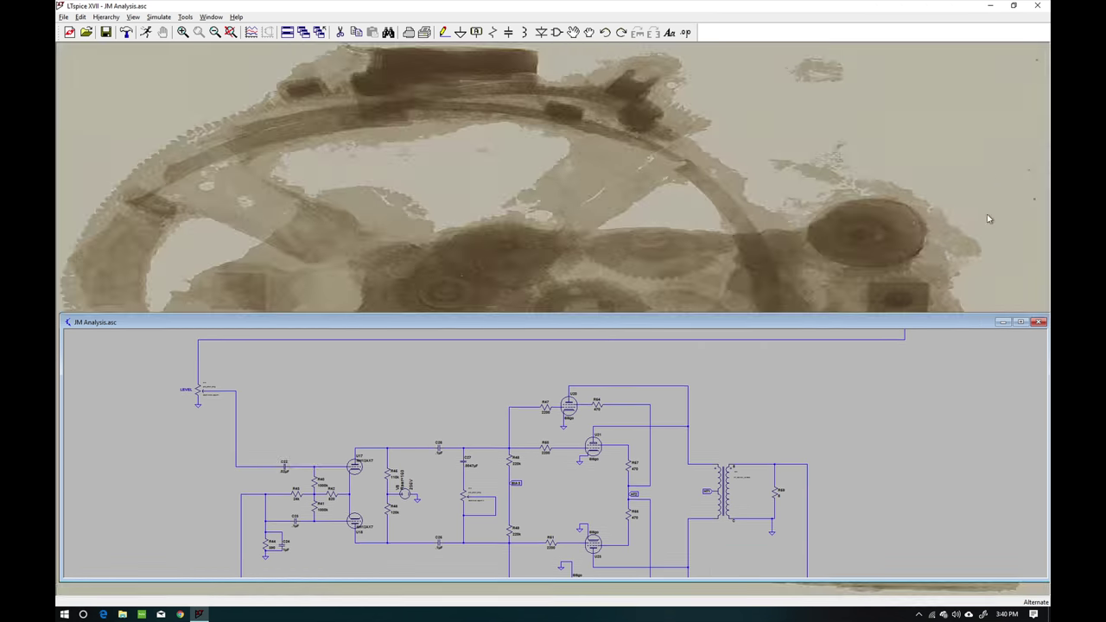
Maximize the schematic window and pan to the gain and deep switch section.
left_click(1020, 322)
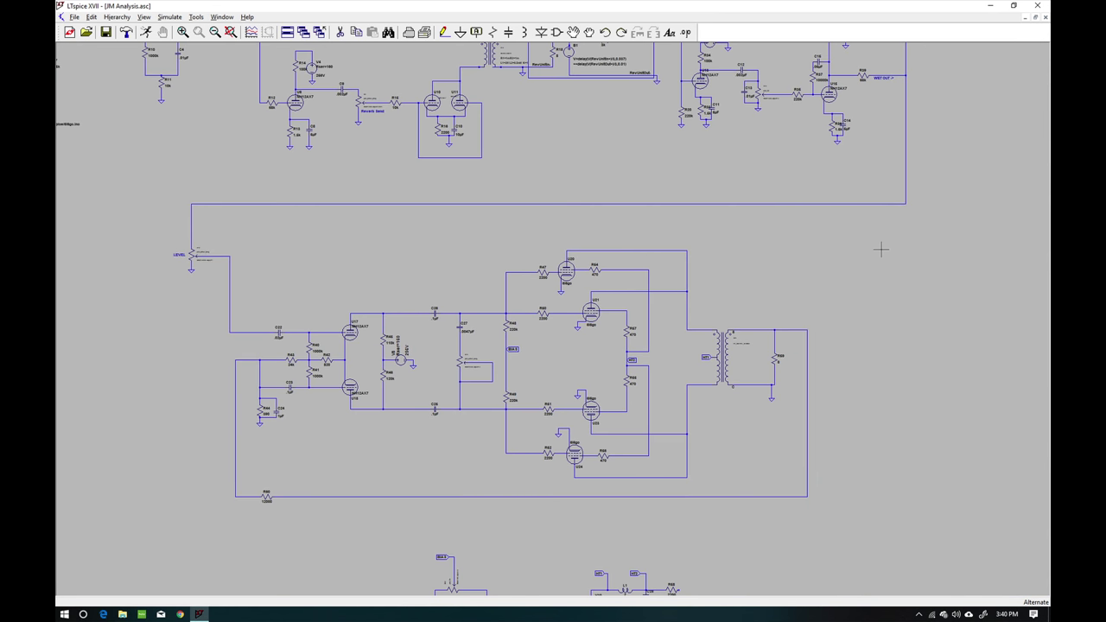
left_click_drag(881, 250, 842, 364)
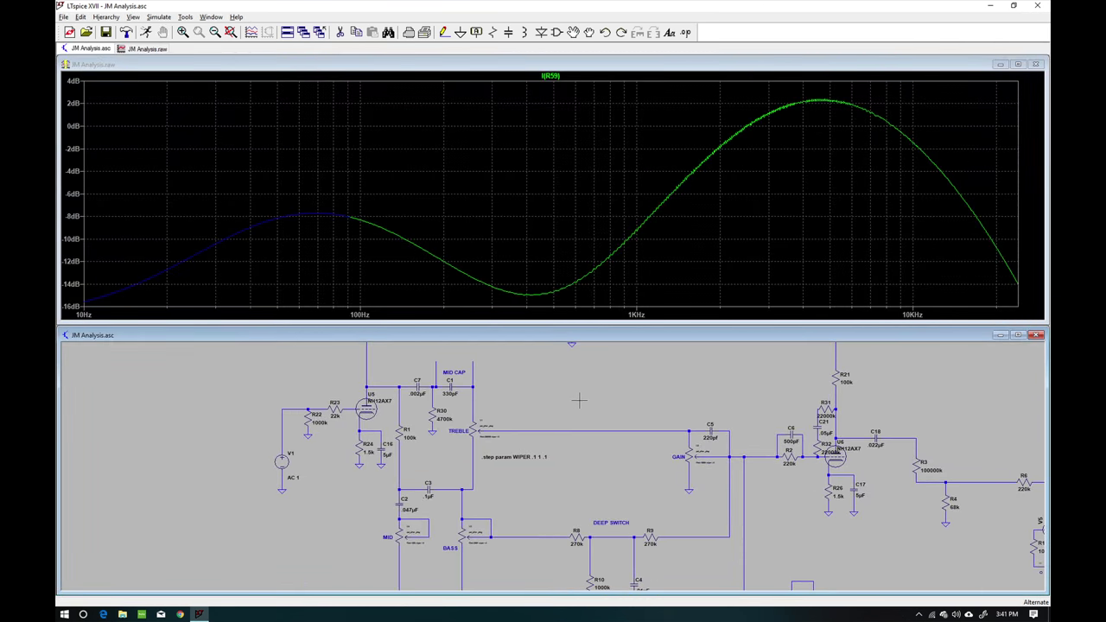
Zoom to the upper preamp, cut the BASS pot wiper's wire to R8, and run the simulation.
scroll(660, 442, "down", 4)
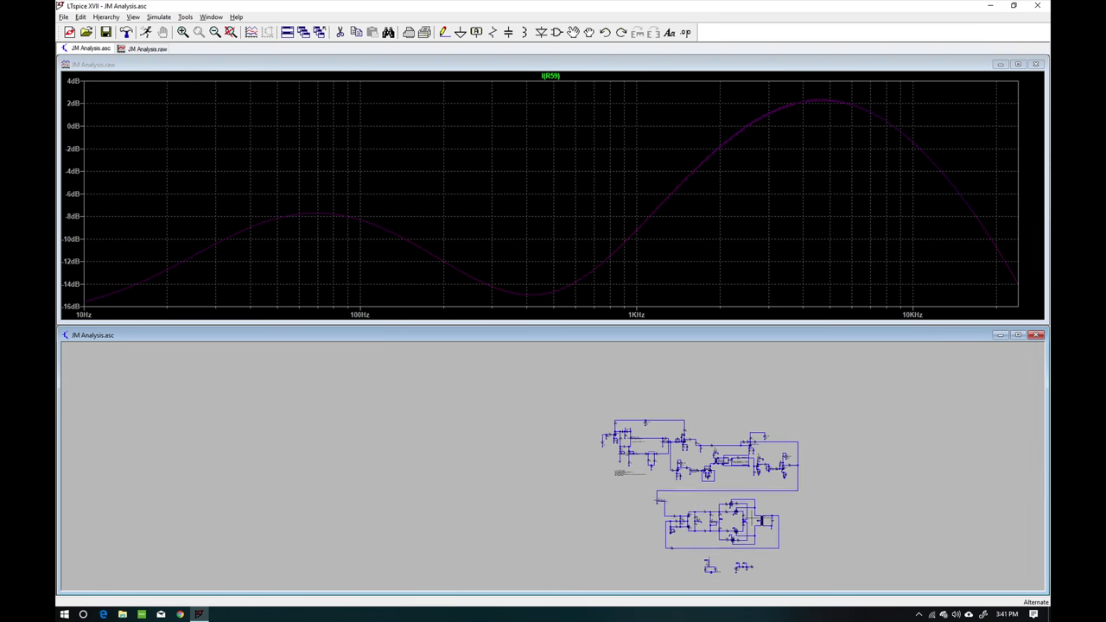
scroll(778, 524, "up", 1)
scroll(777, 523, "up", 3)
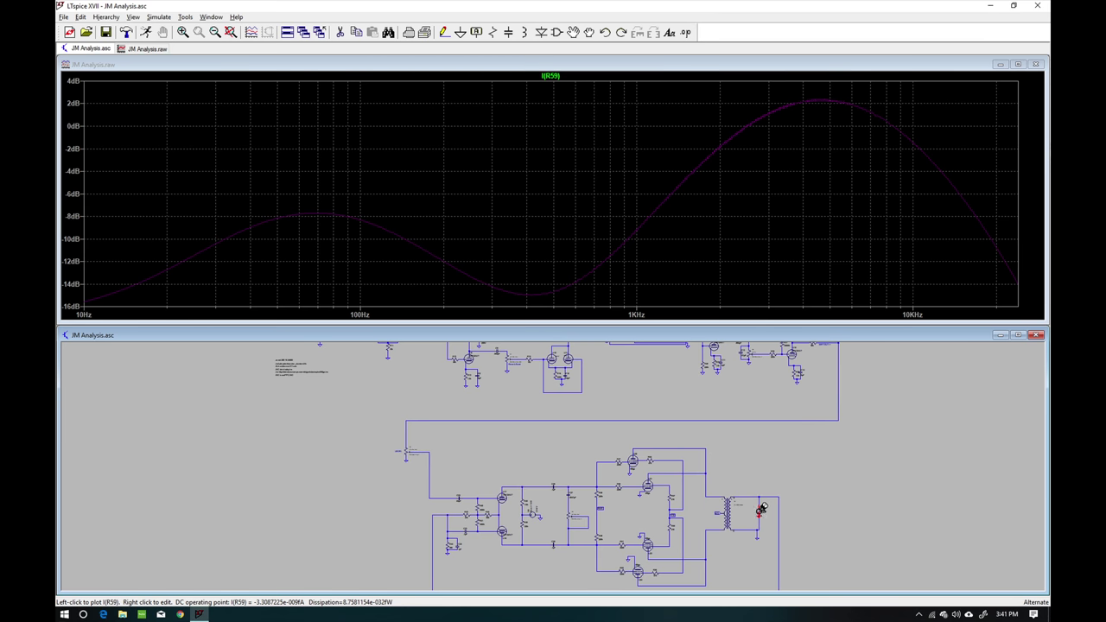
left_click_drag(515, 456, 559, 561)
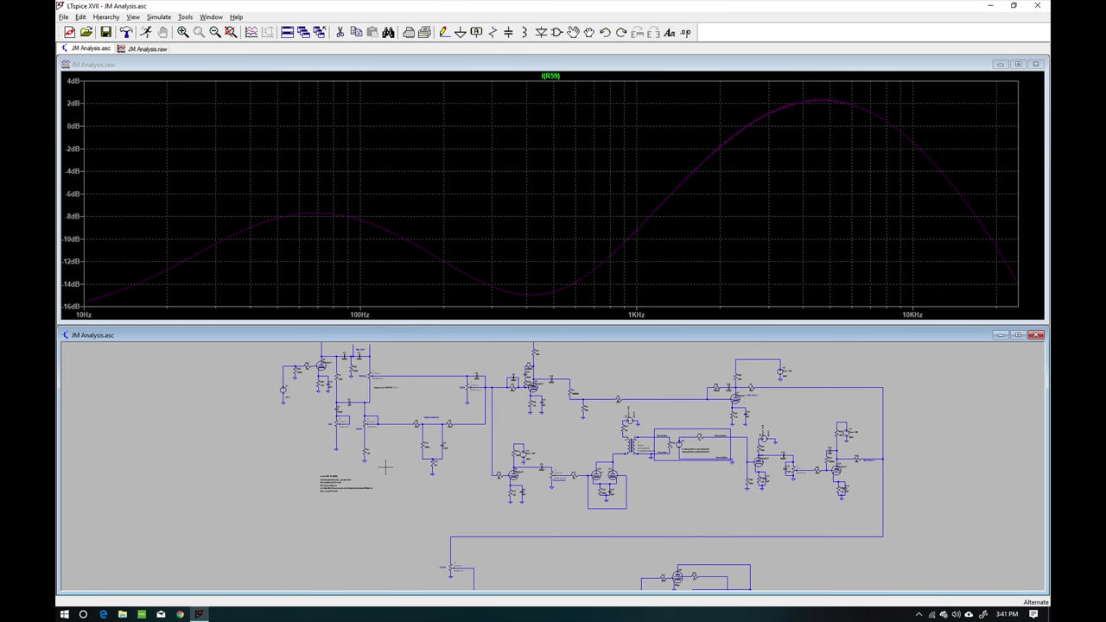
scroll(381, 442, "up", 4)
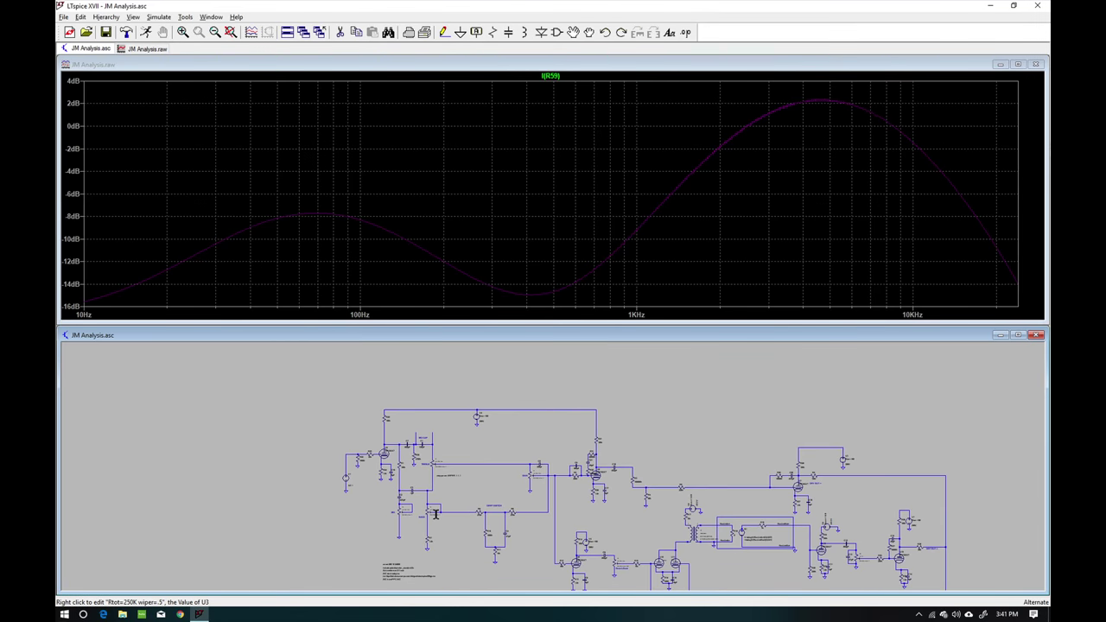
scroll(436, 514, "up", 4)
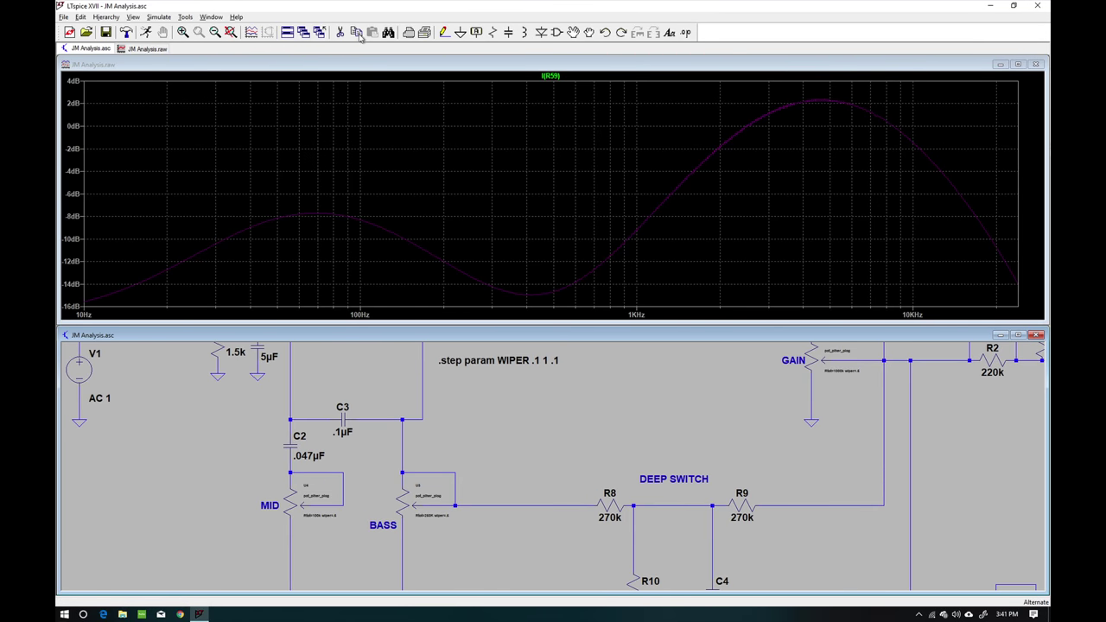
left_click(455, 490)
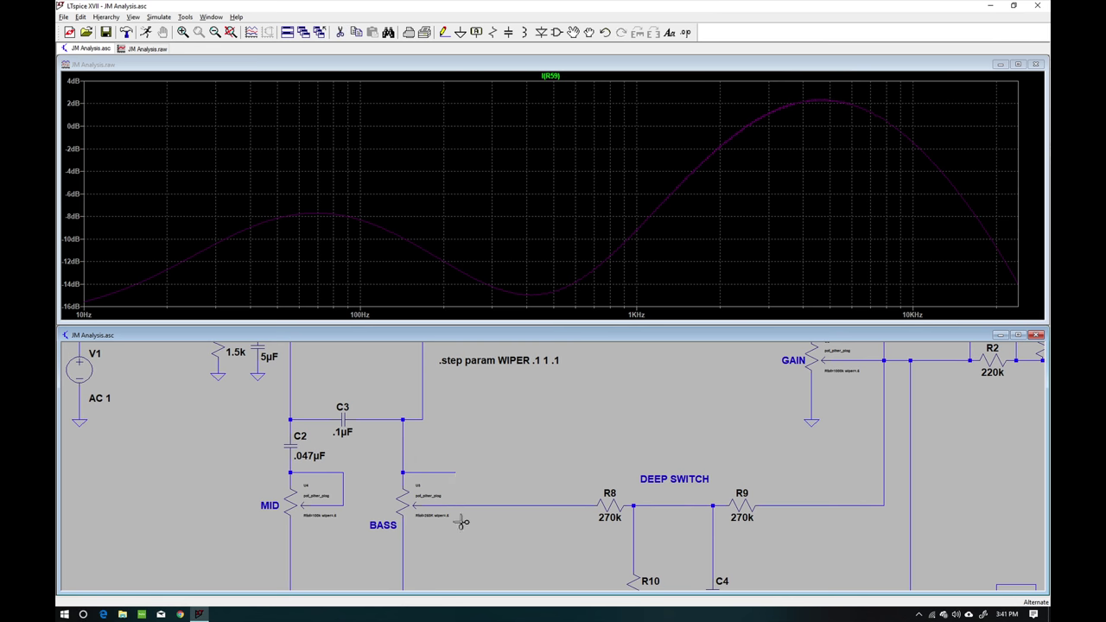
left_click(147, 32)
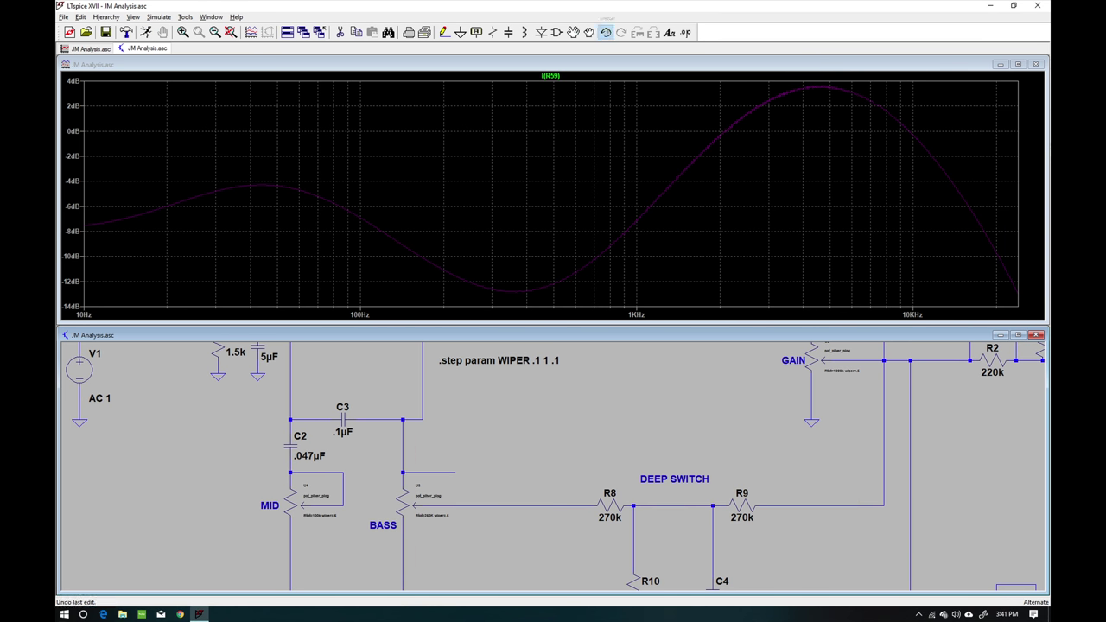
Undo the wire cut and open the left dB axis range settings.
left_click(149, 32)
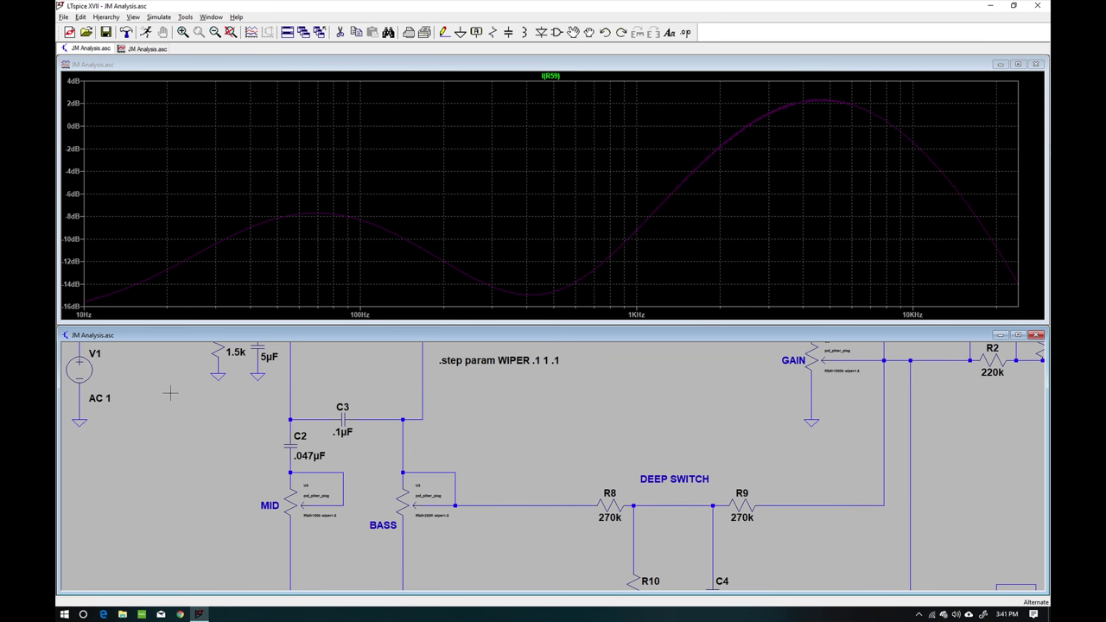
left_click(70, 282)
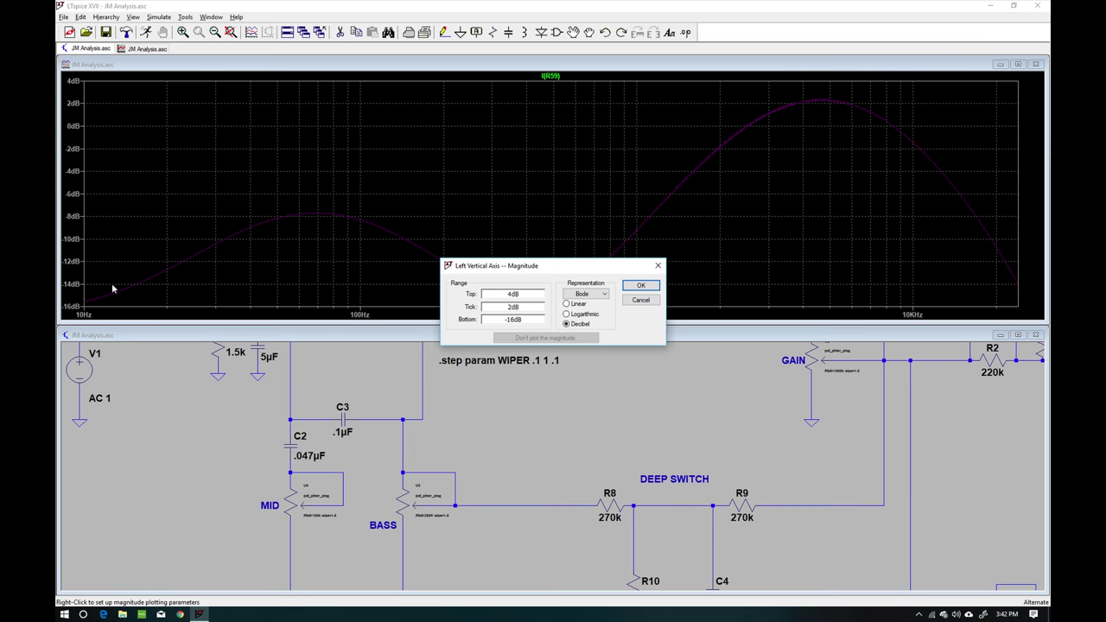
Change the left axis bottom limit from -14 dB to -16 dB and zoom in on the response curve.
left_click(633, 300)
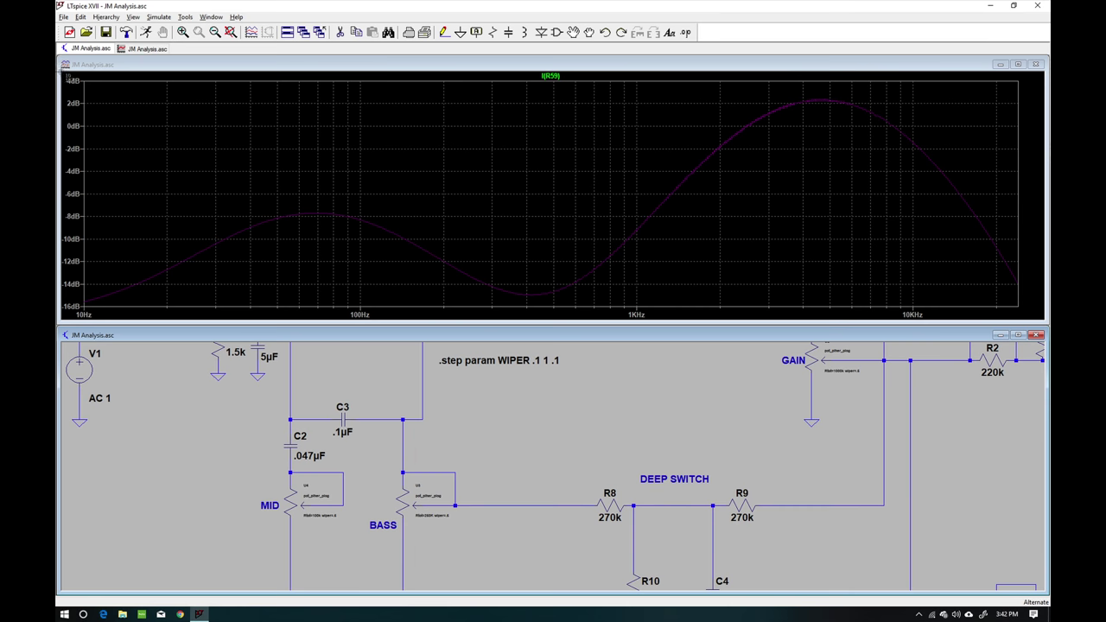
left_click_drag(65, 76, 1038, 327)
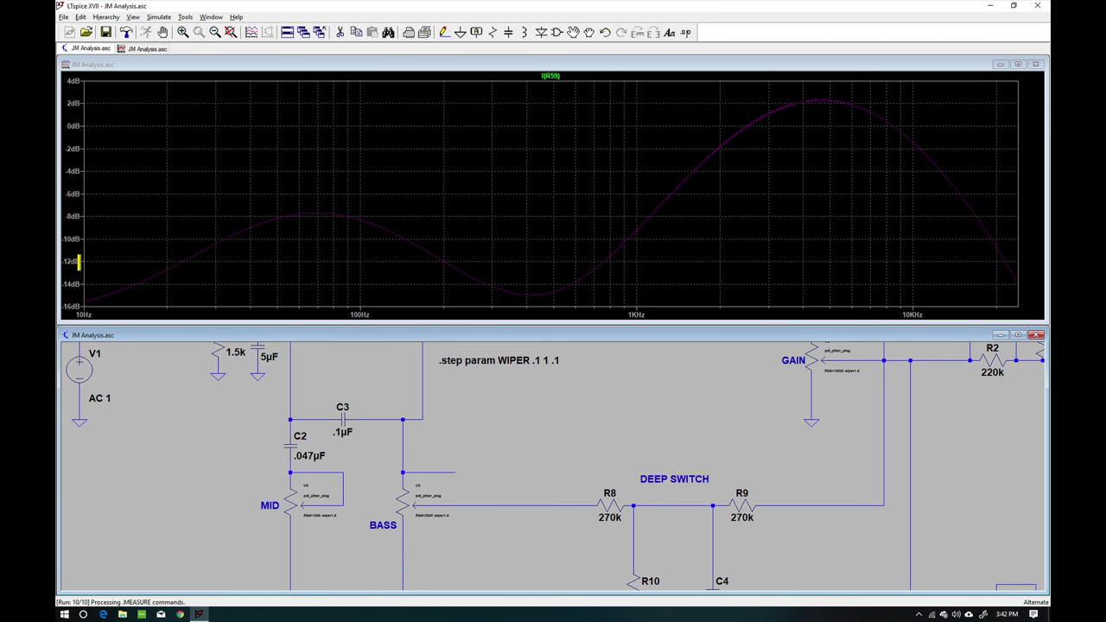
left_click(78, 264)
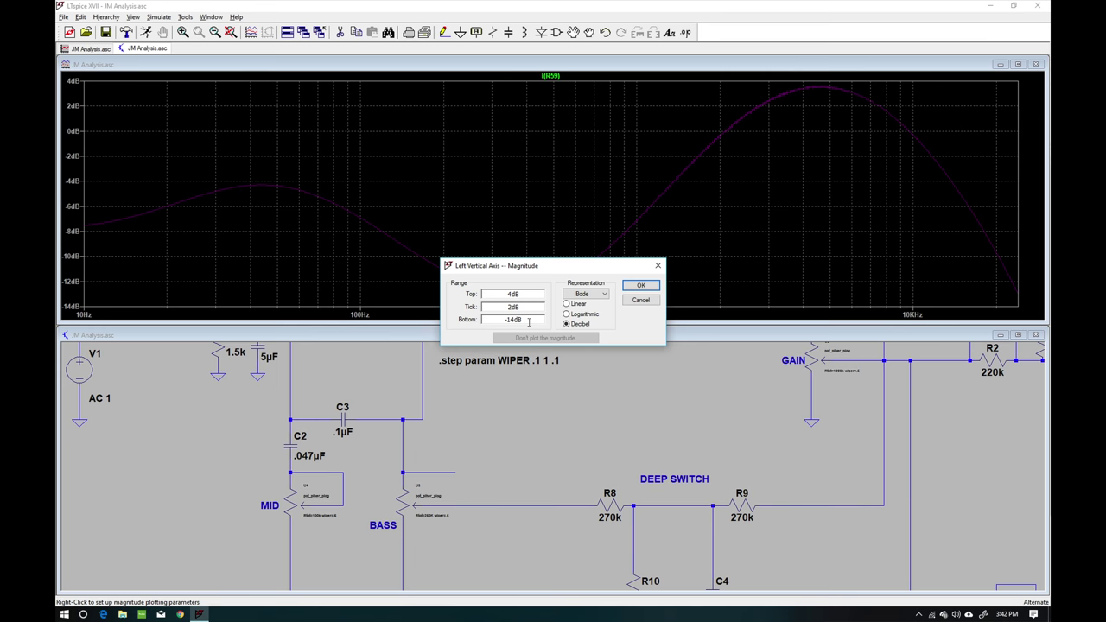
key("Delete")
type("6")
key("Return")
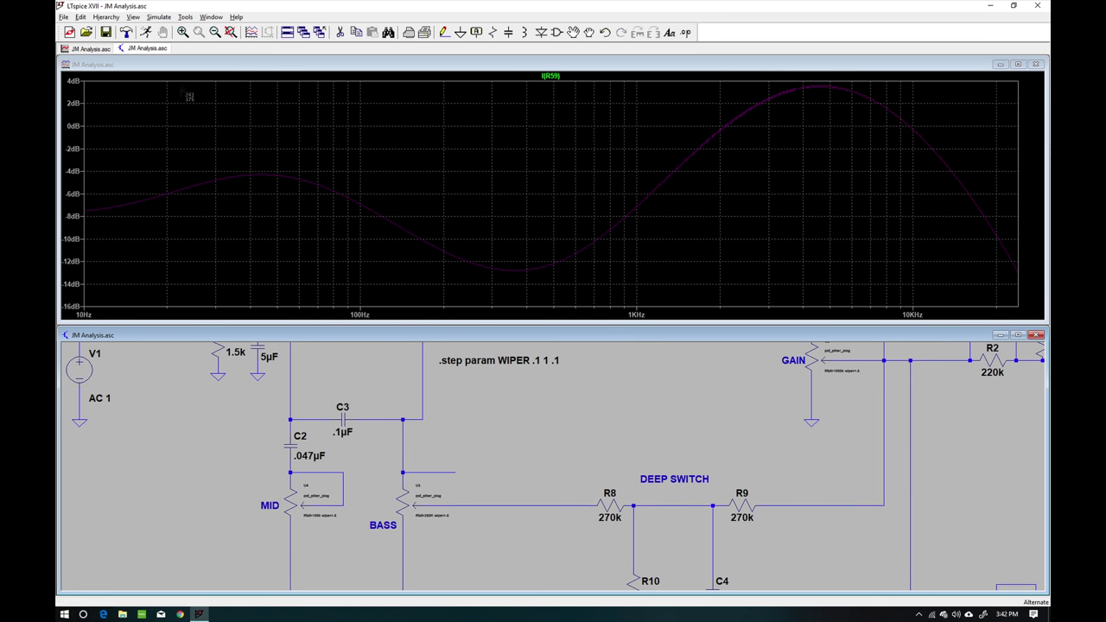
left_click_drag(68, 76, 1036, 295)
mouse_move(457, 615)
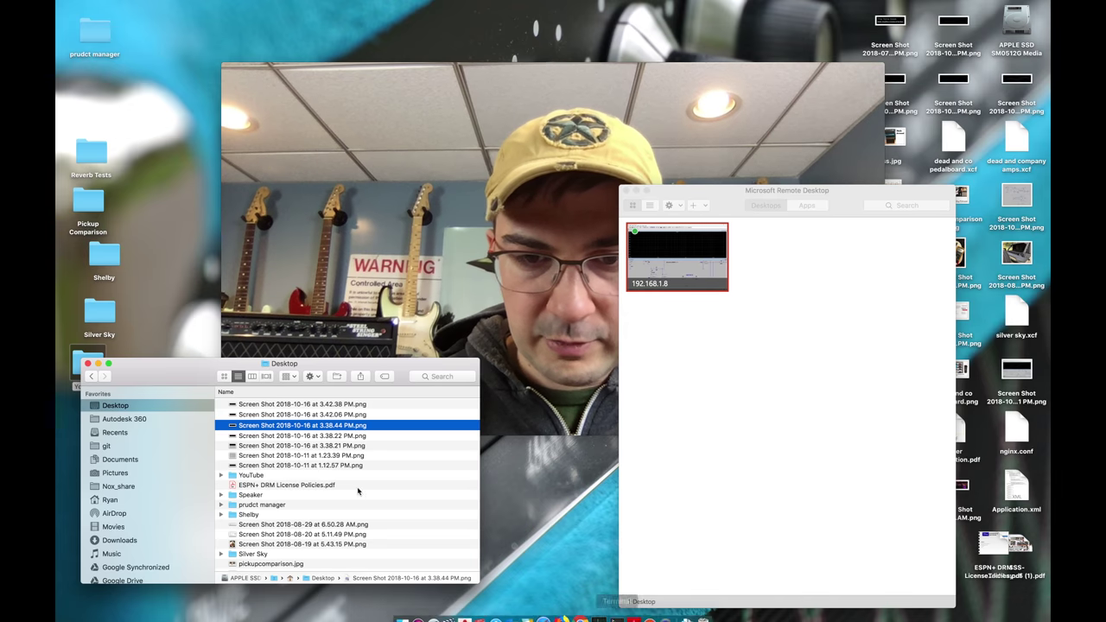
Select the newest response-plot screenshot in Finder, then go back to the LTspice remote session.
key("Up")
key("Up")
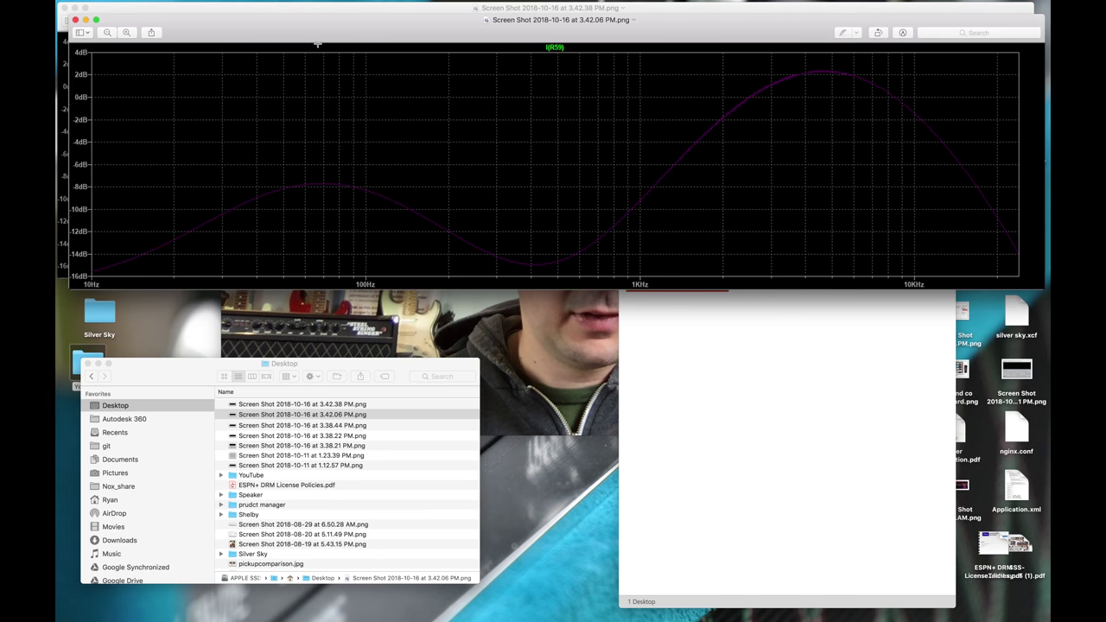
mouse_move(553, 616)
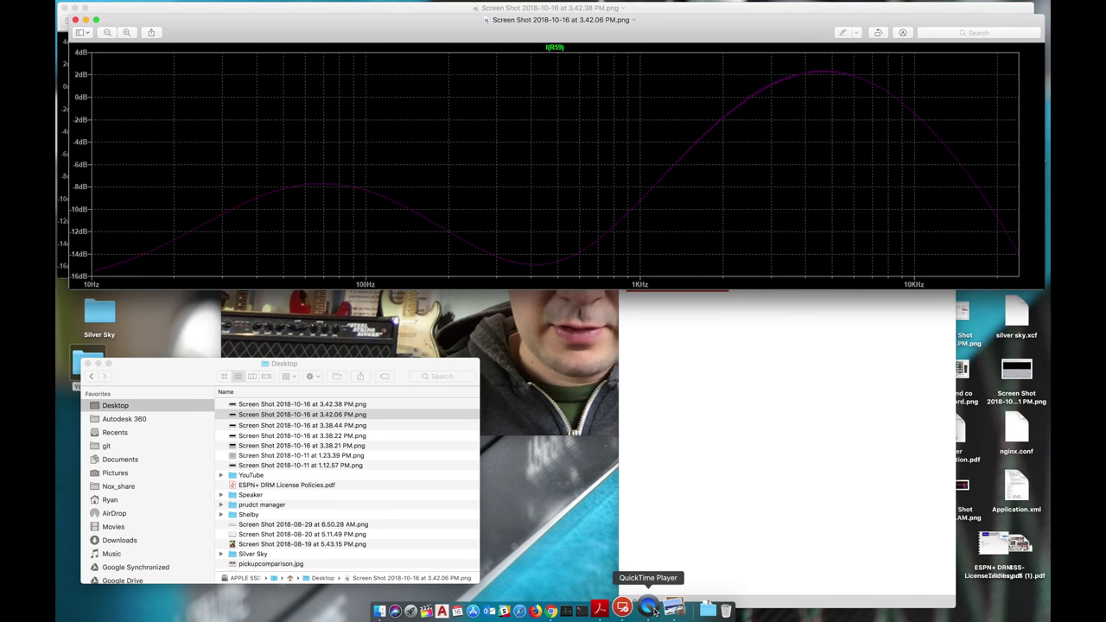
left_click(634, 610)
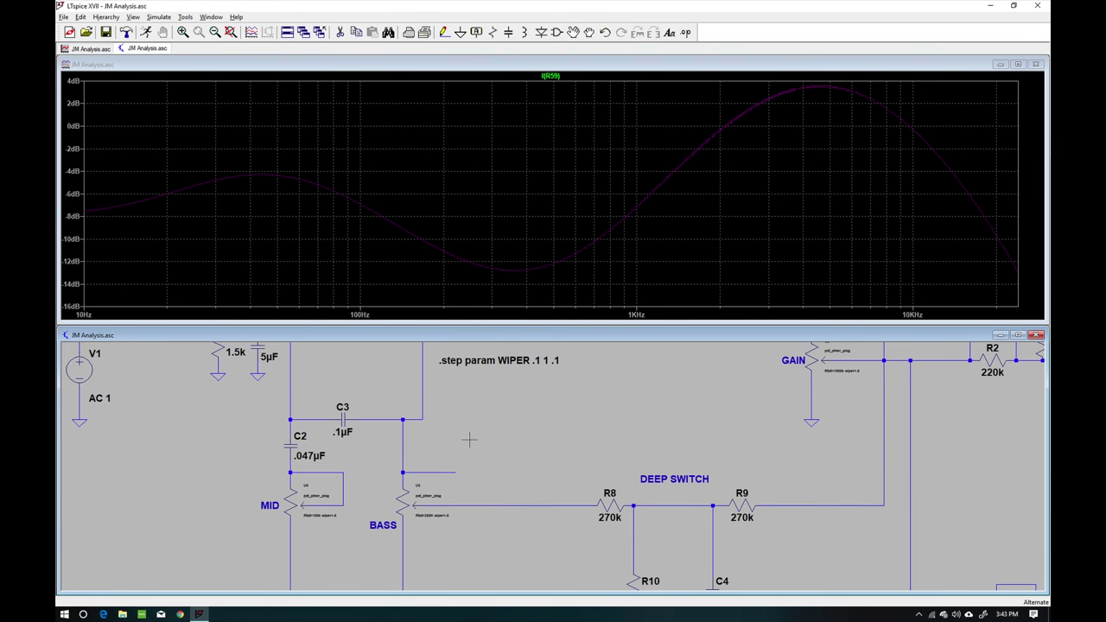
Zoom out the schematic and switch to the Mac desktop showing the 3.42.06 PM screenshot.
scroll(470, 440, "down", 2)
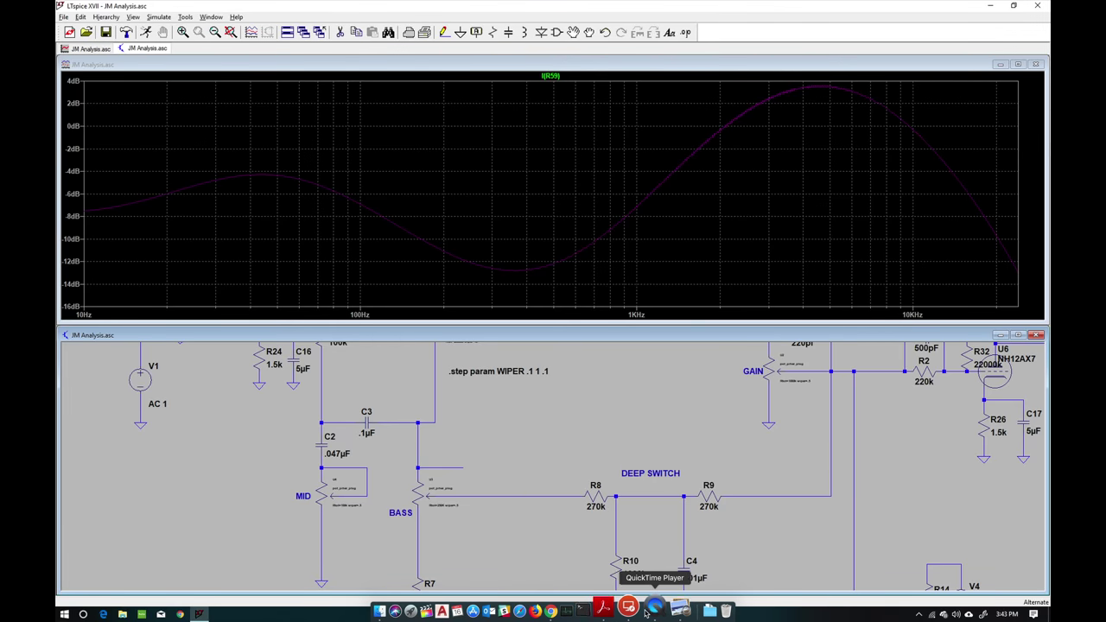
left_click(650, 611)
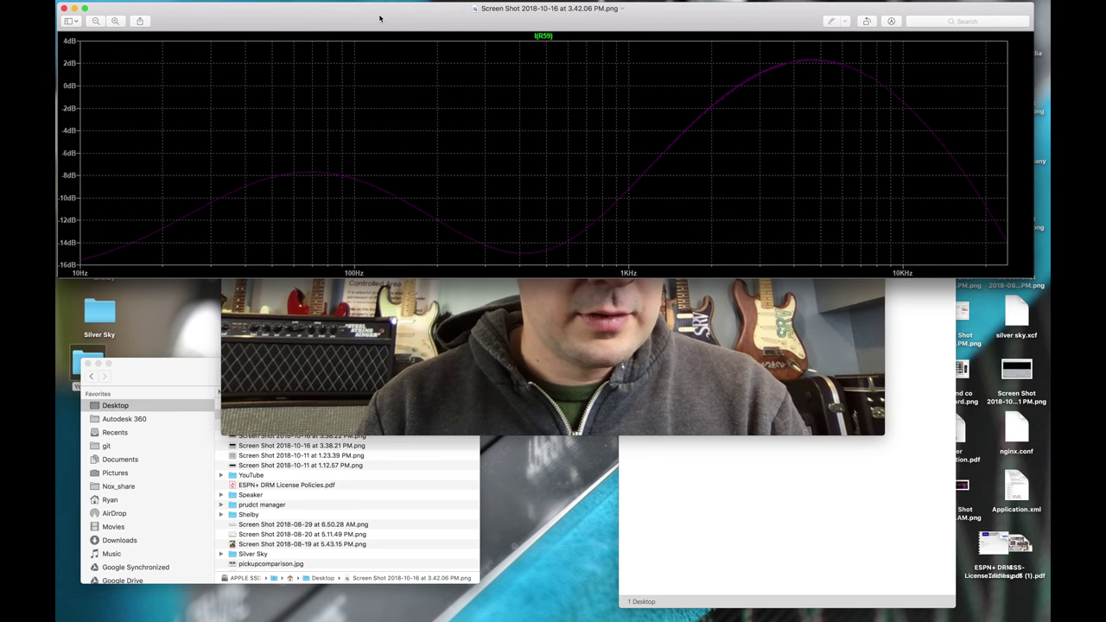
Flip back and forth between the 3.42.38 PM and 3.42.06 PM response screenshots.
key("Down")
key("Down")
key("Down")
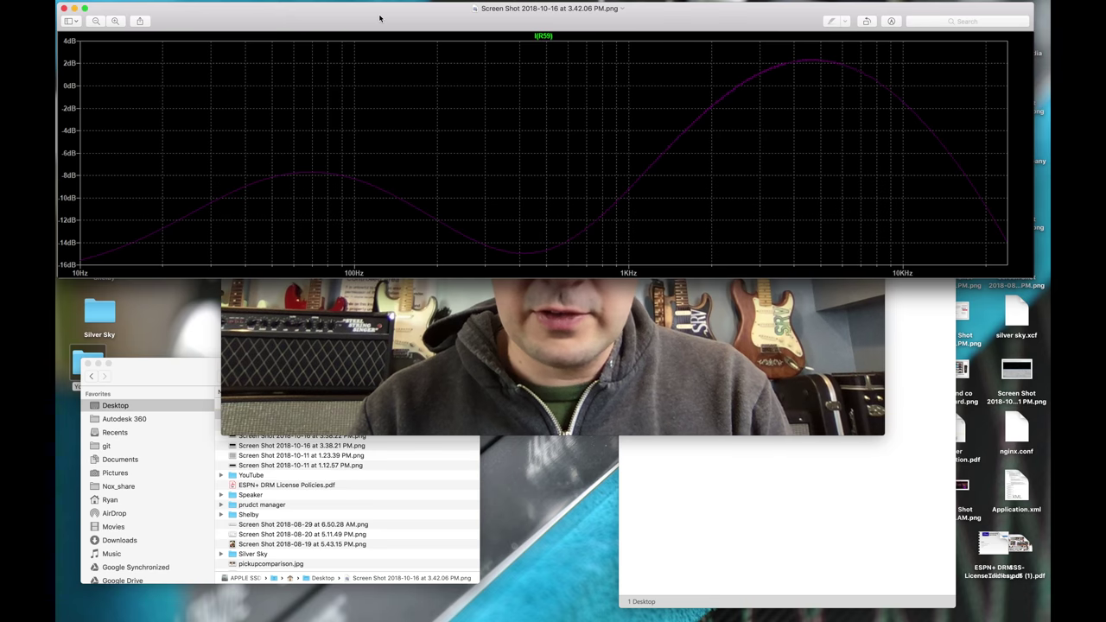
key("Up")
key("Up")
key("Up")
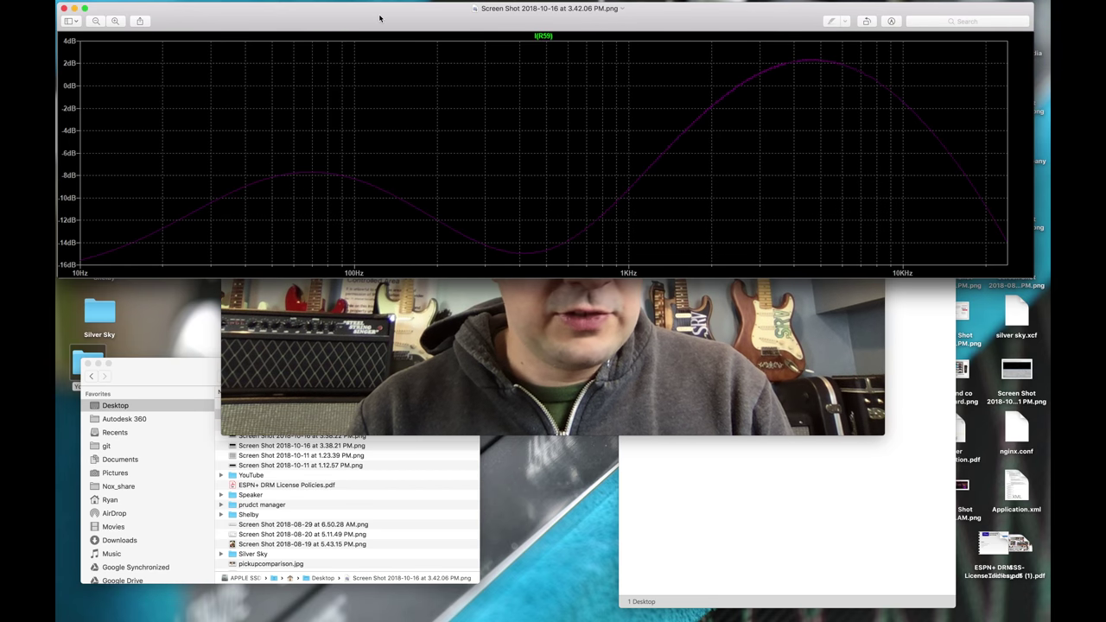
key("Down")
key("Down")
key("Down")
key("Up")
key("Up")
key("Up")
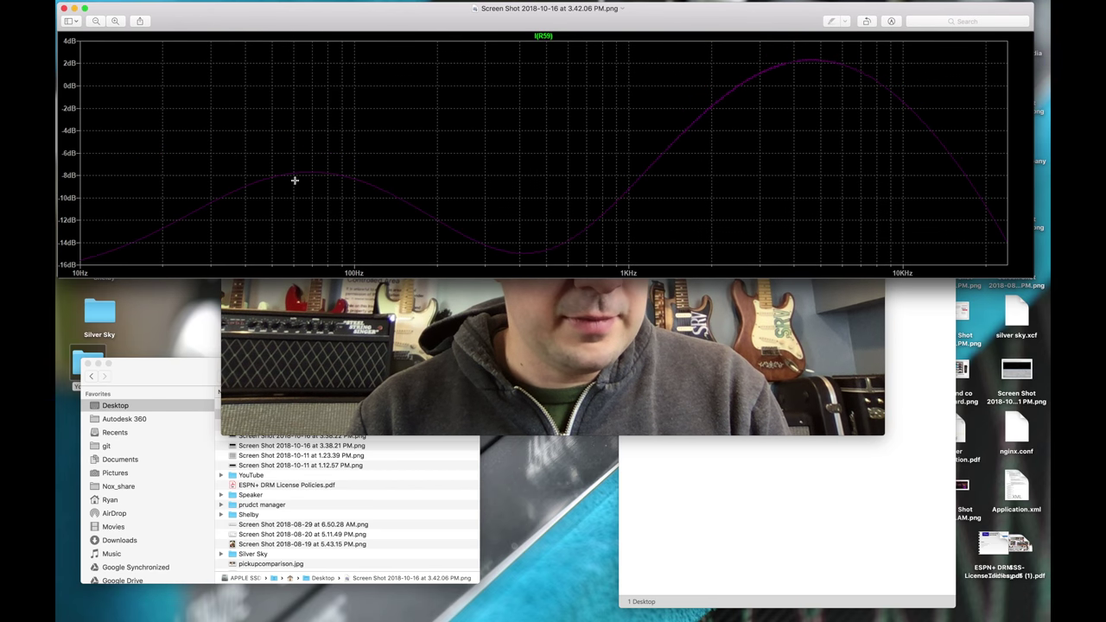
key("Down")
key("Down")
key("Down")
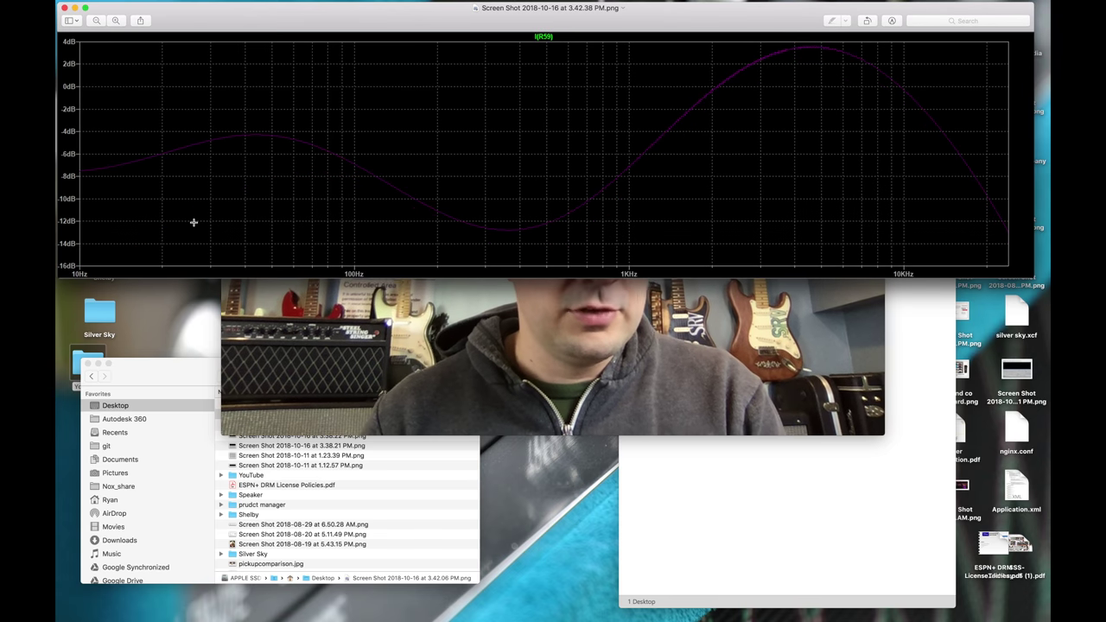
key("Up")
key("Up")
key("Up")
key("Down")
key("Down")
key("Down")
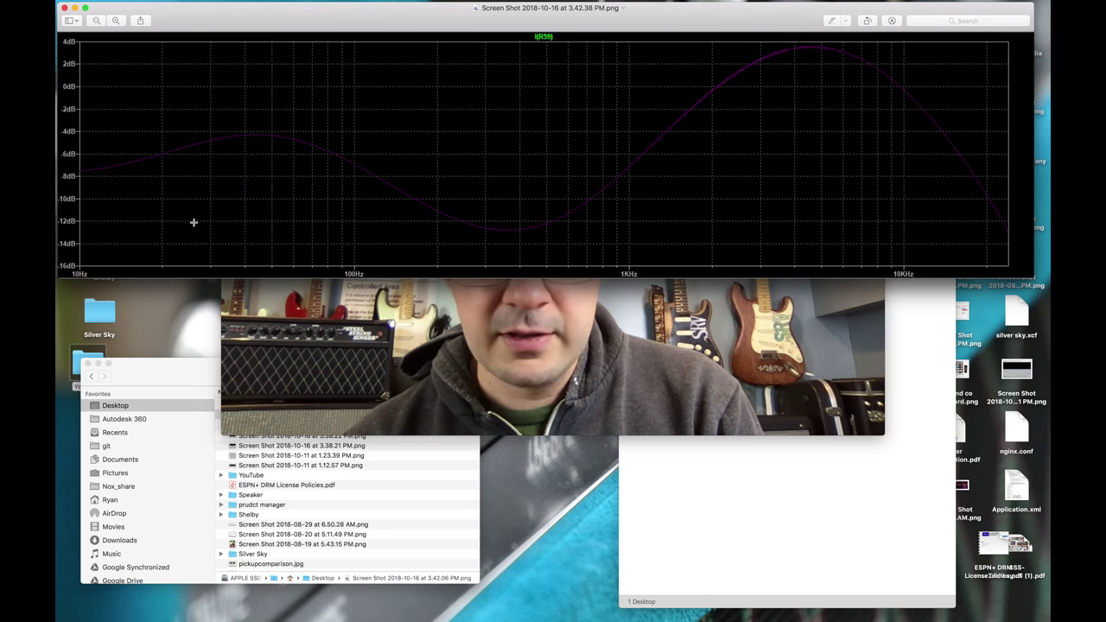
key("Up")
key("Up")
key("Up")
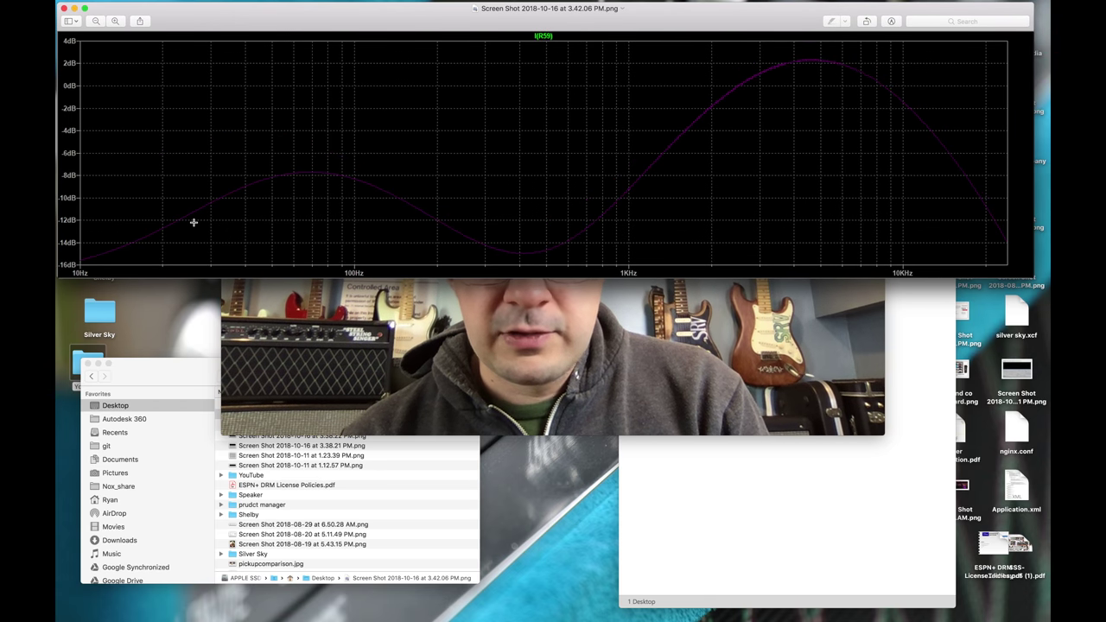
key("Down")
key("Down")
key("Down")
key("Up")
key("Up")
key("Up")
key("Down")
key("Down")
key("Down")
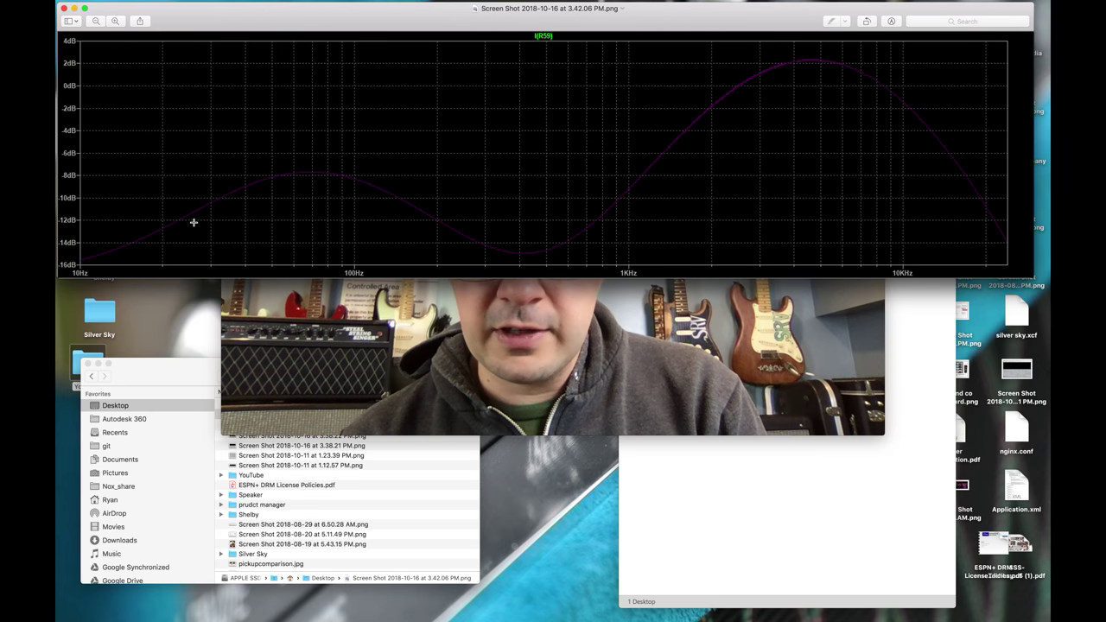
key("Up")
key("Down")
key("Up")
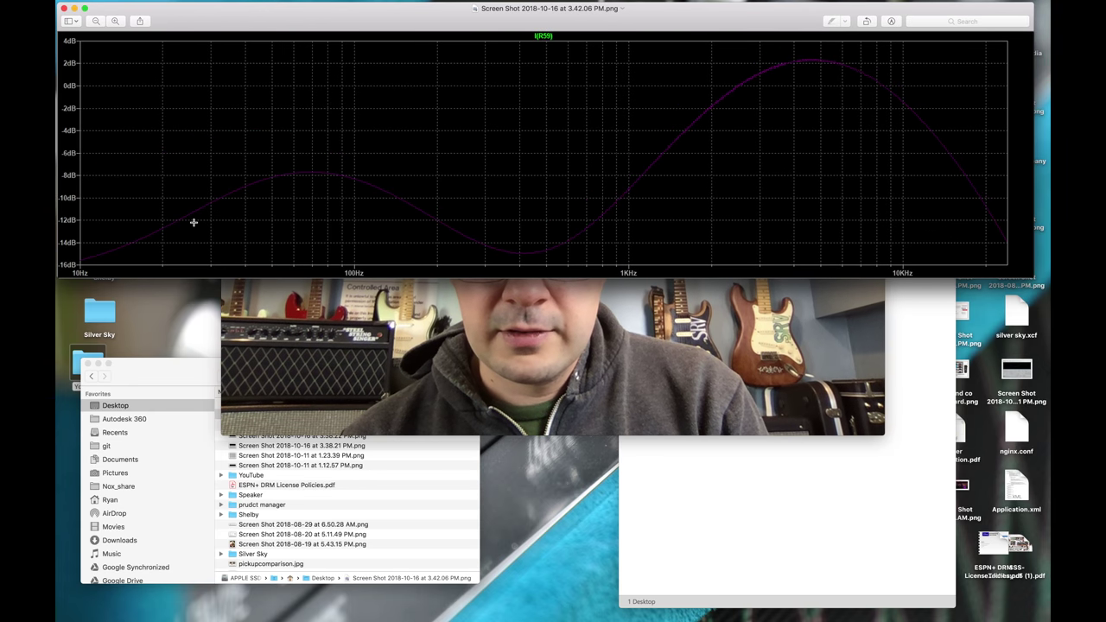
key("Down")
key("Up")
key("Down")
key("Up")
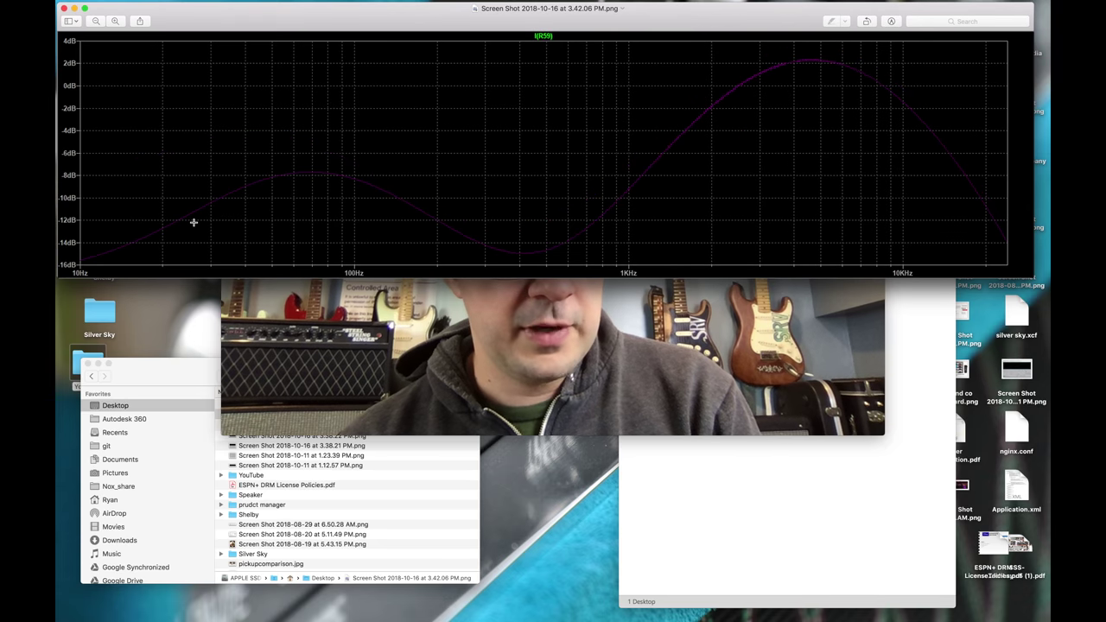
key("Down")
key("Up")
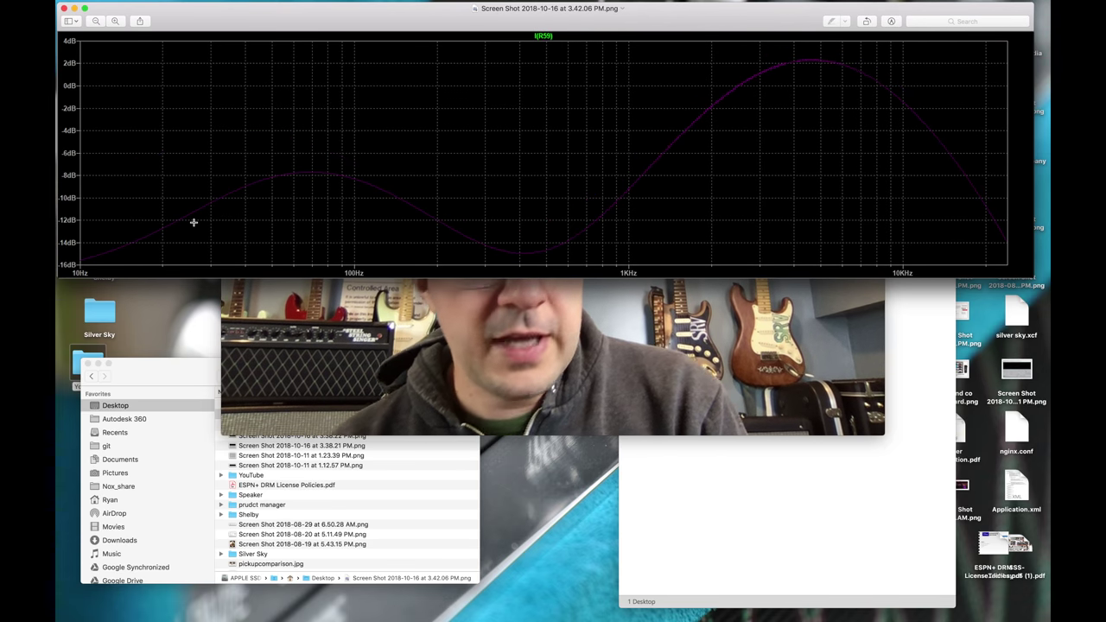
key("Down")
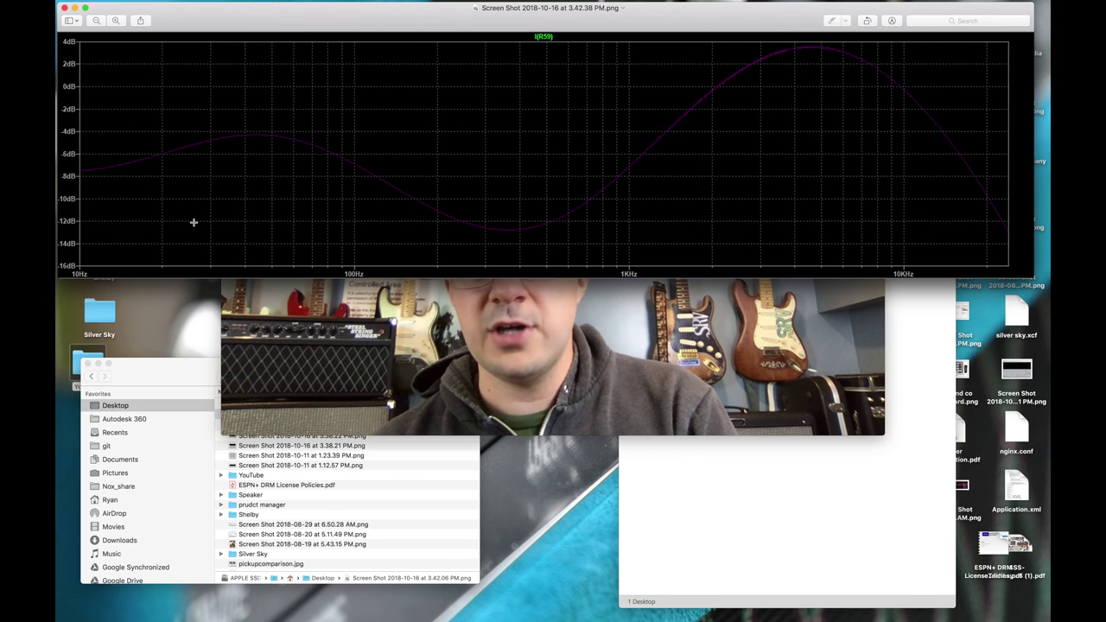
key("Up")
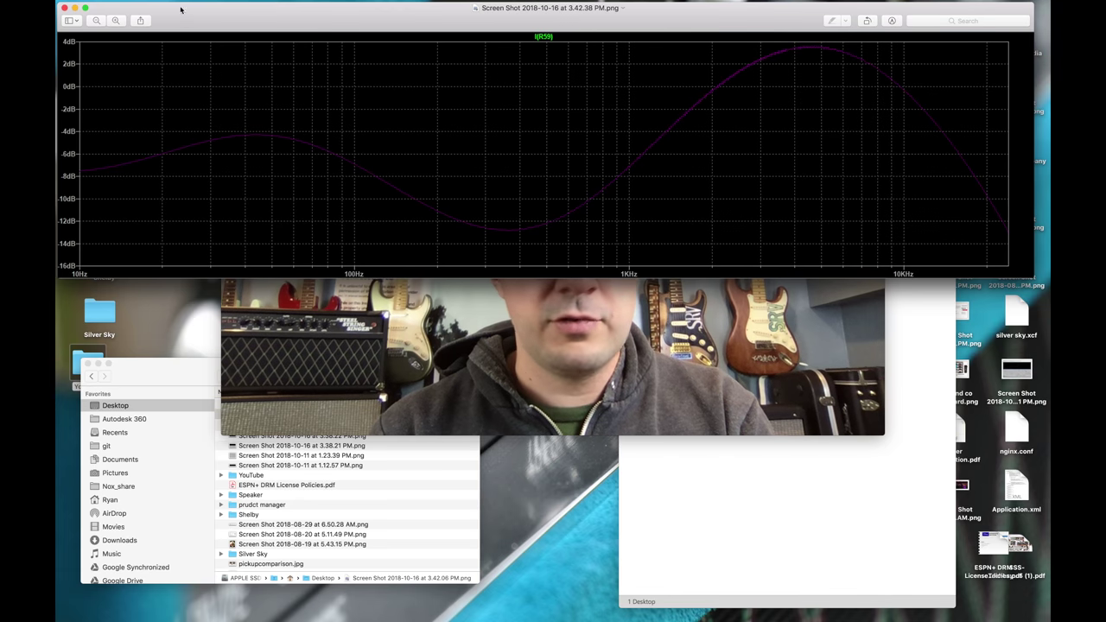
Reposition the viewer, compare the two screenshot windows again, then close them.
mouse_move(195, 26)
left_mouse_down()
mouse_move(203, 104)
mouse_move(215, 24)
left_mouse_up()
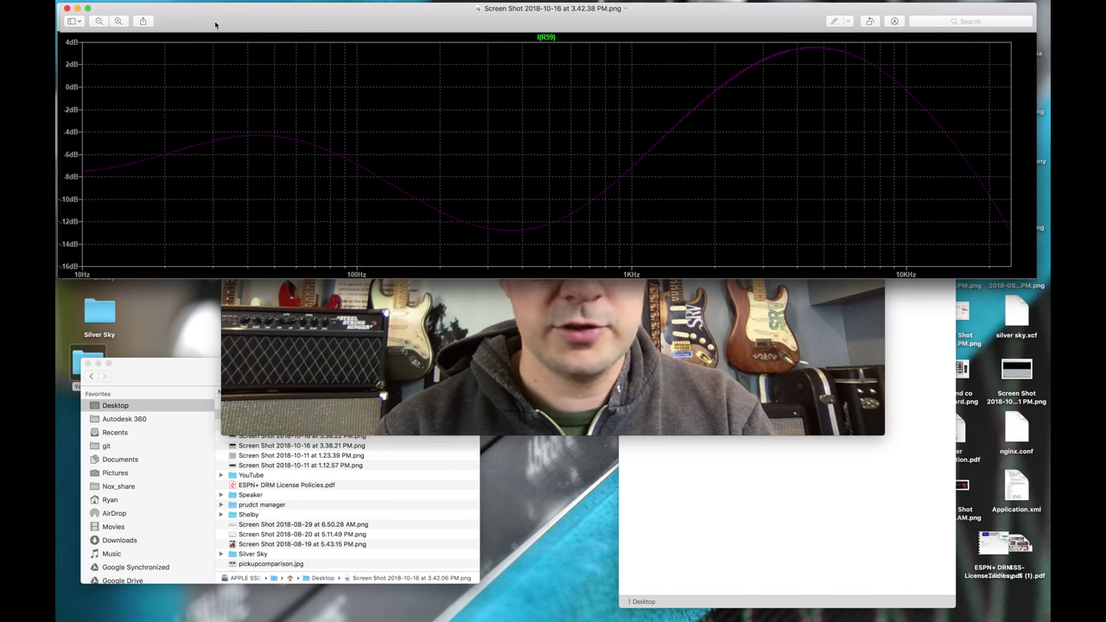
key("super+grave")
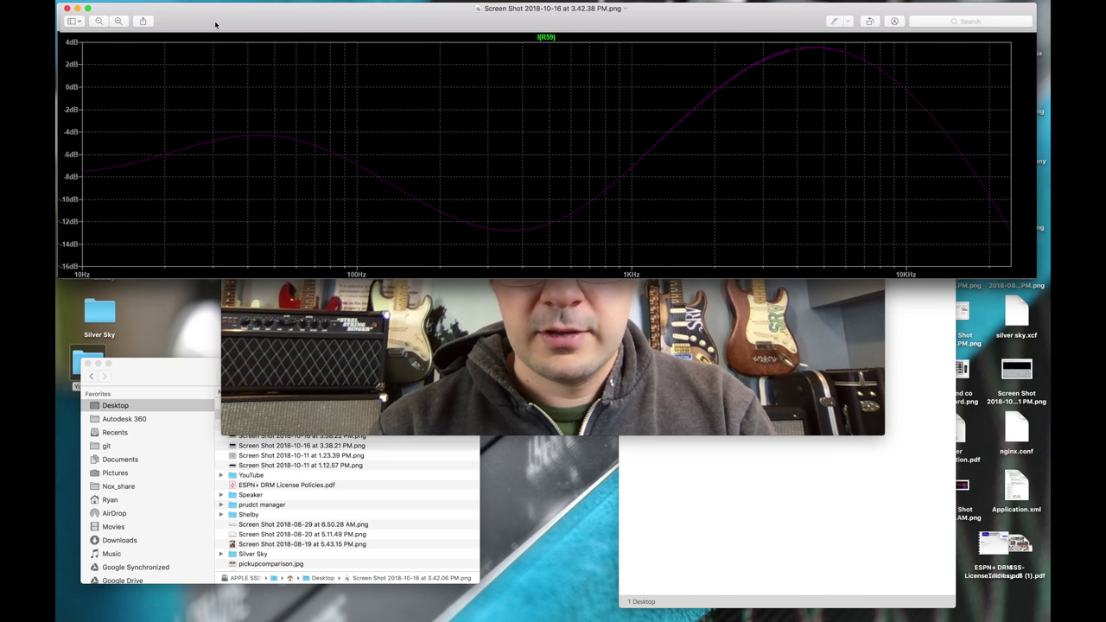
key("super+grave")
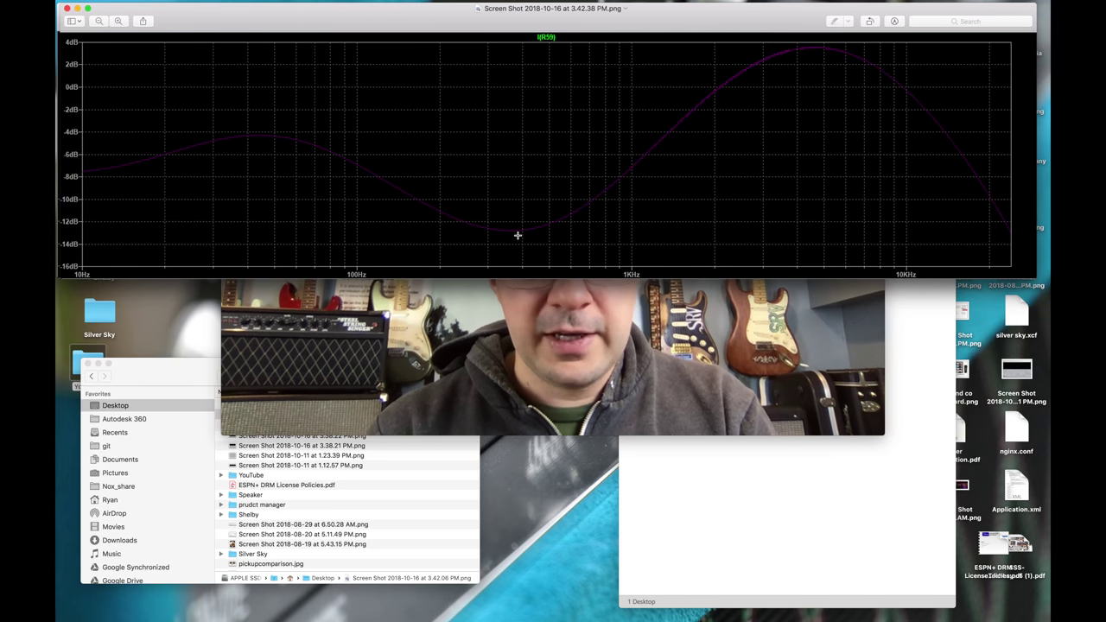
key("super+grave")
key("super+grave")
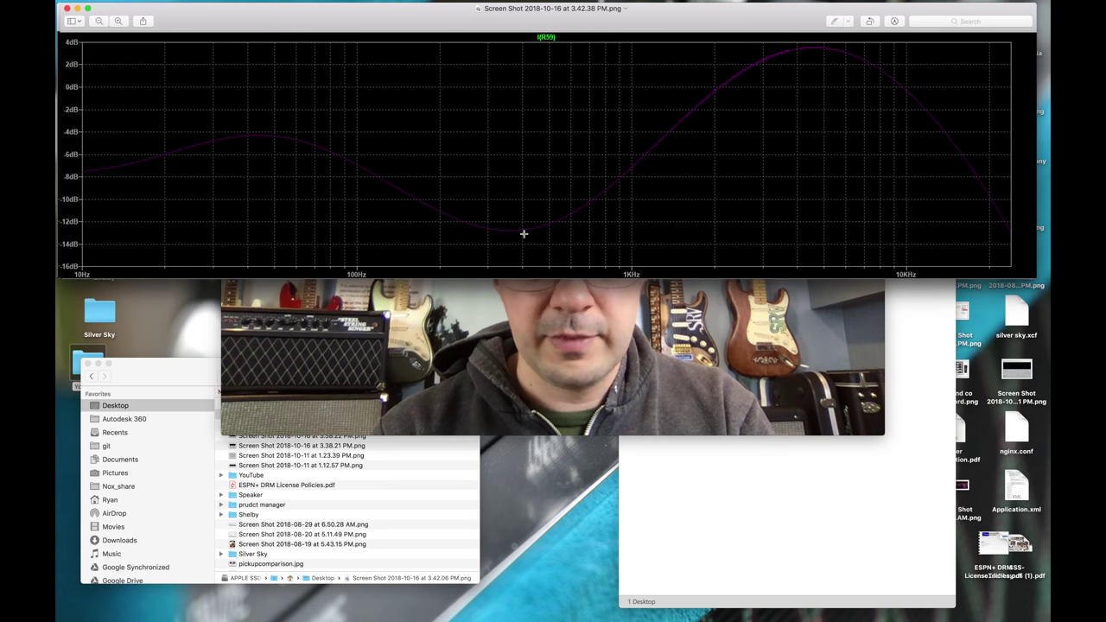
key("super+grave")
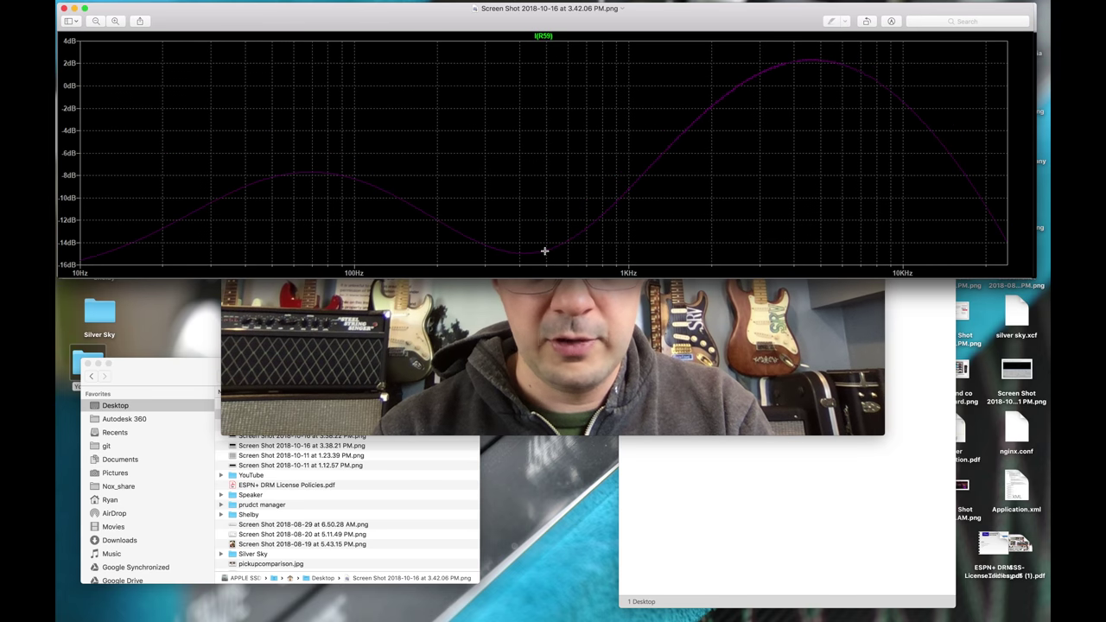
key("super+grave")
key("super+grave")
key("super+grave")
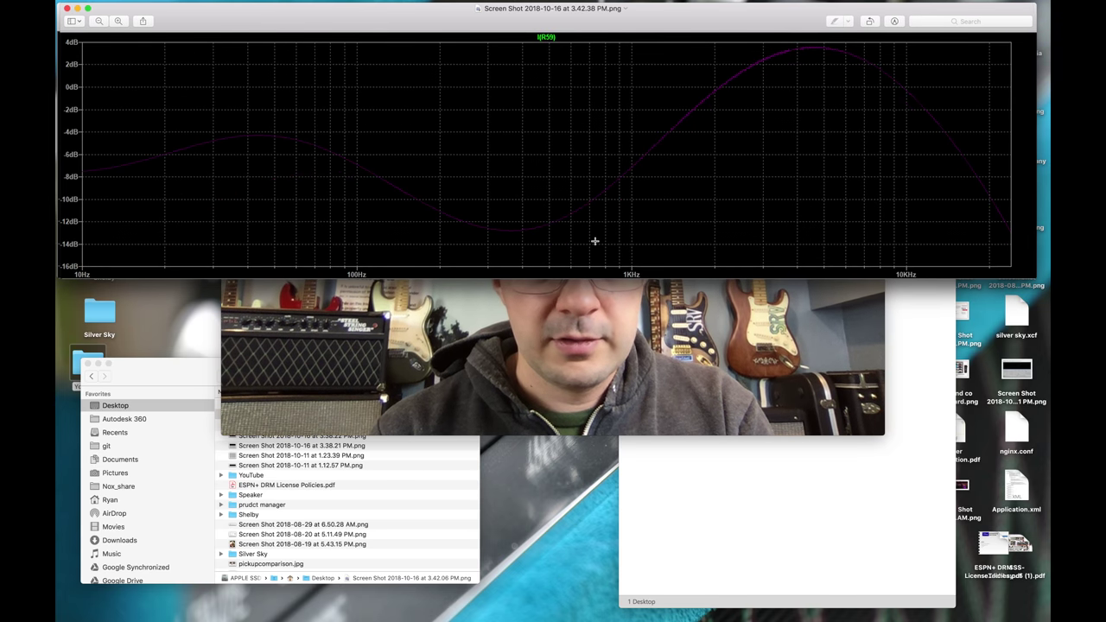
key("super+grave")
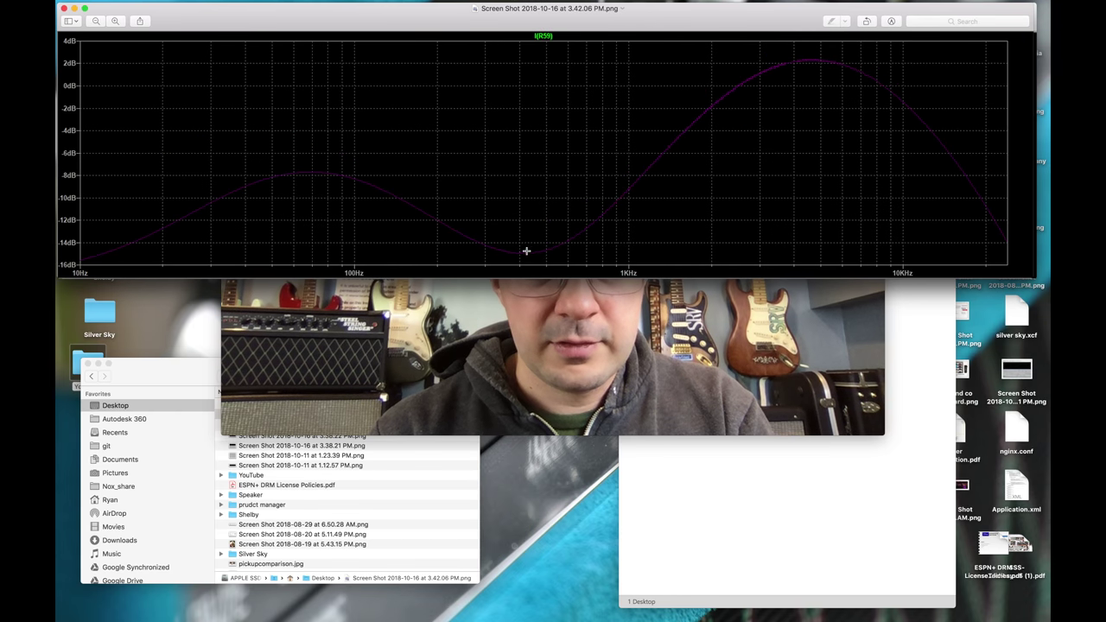
key("super+w")
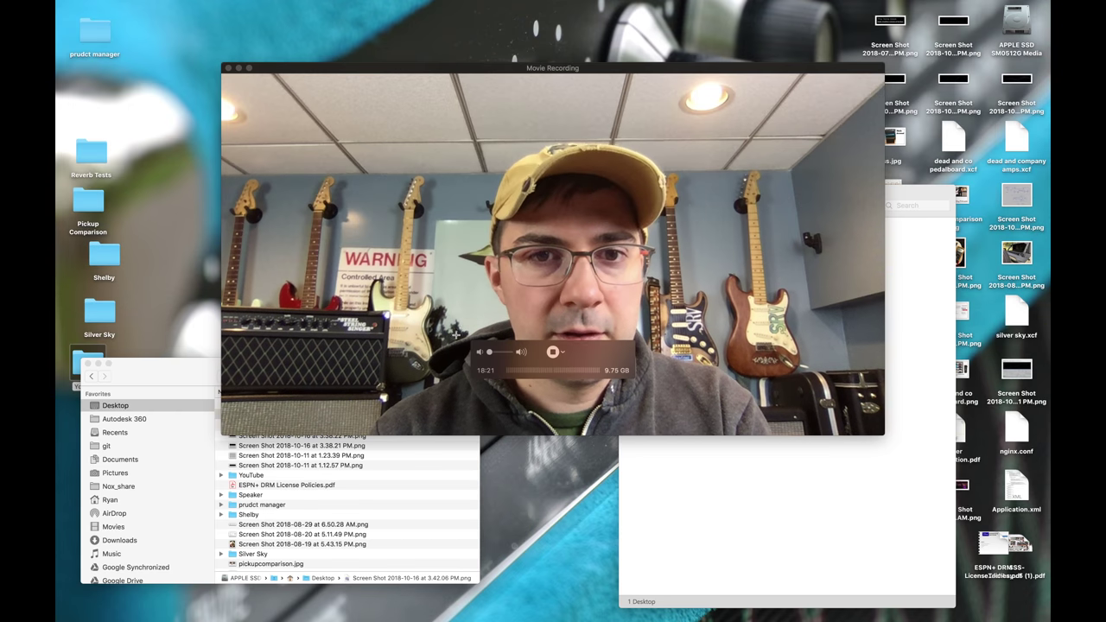
Return to the remote LTspice session with the I(R59) plot above the JM Analysis schematic.
mouse_move(560, 609)
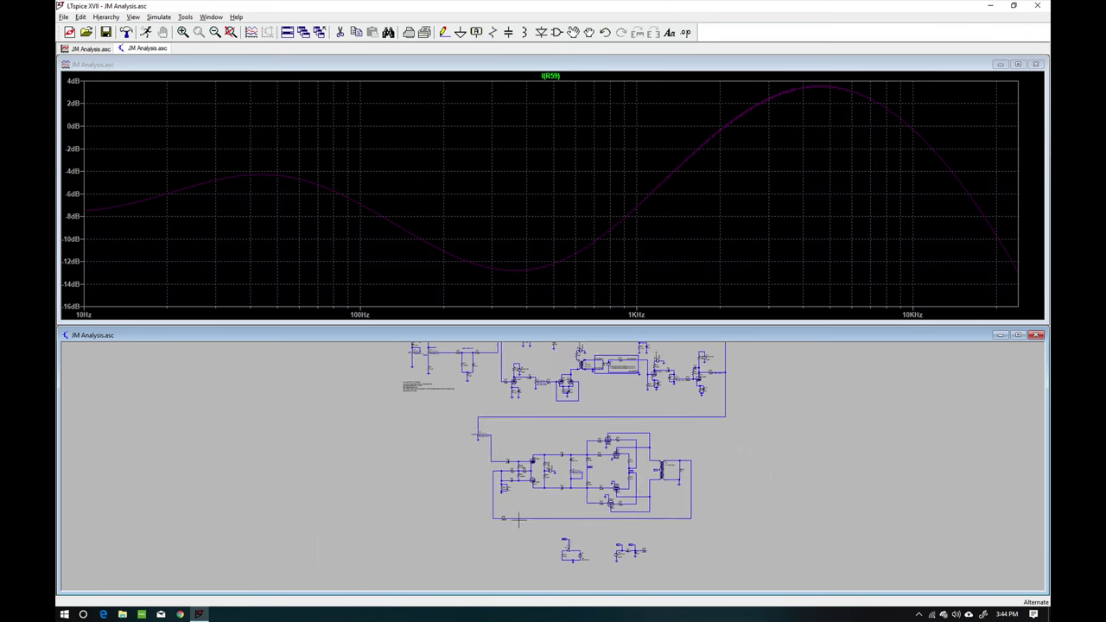
Zoom onto feedback resistor R60, open its properties, and cancel, leaving it at 12000.
scroll(503, 521, "up", 6)
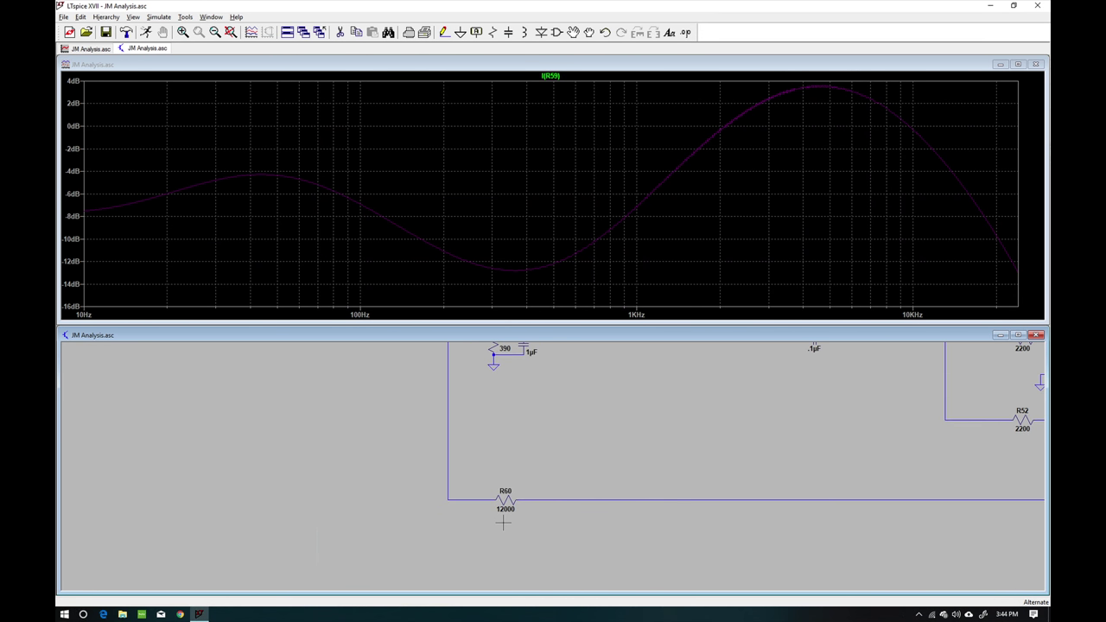
right_click(508, 493)
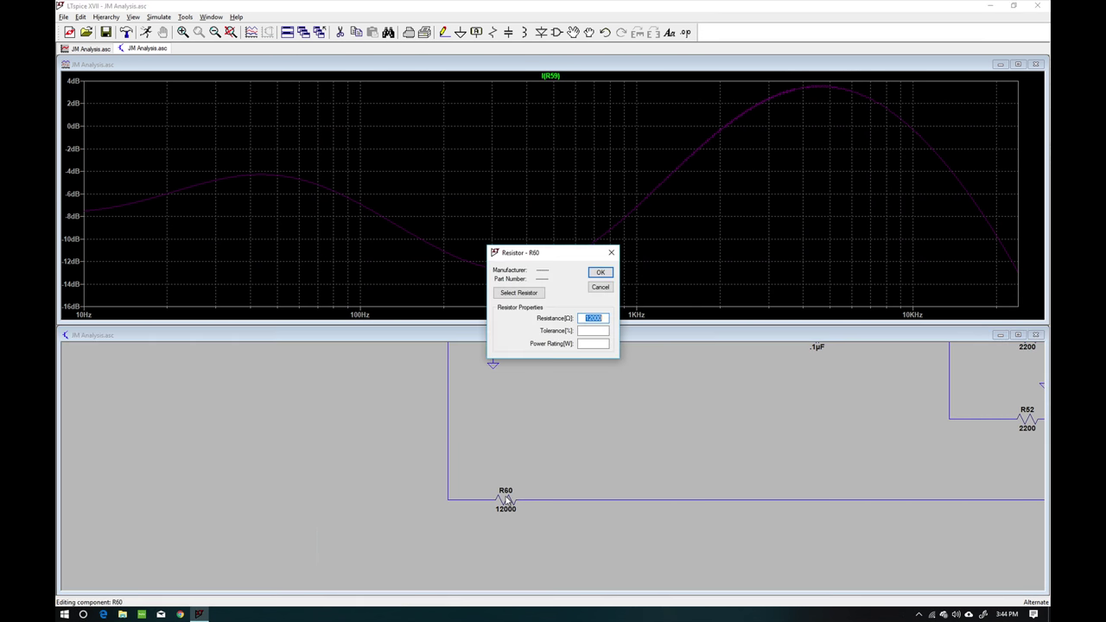
left_click(595, 318)
left_click(601, 287)
scroll(519, 476, "down", 8)
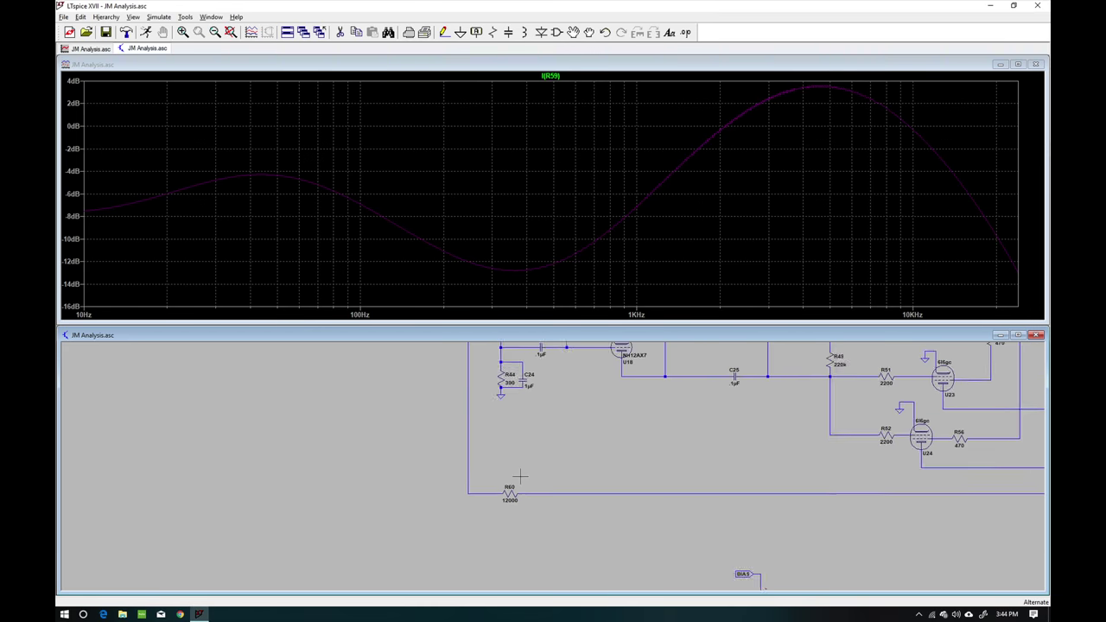
scroll(520, 481, "down", 1)
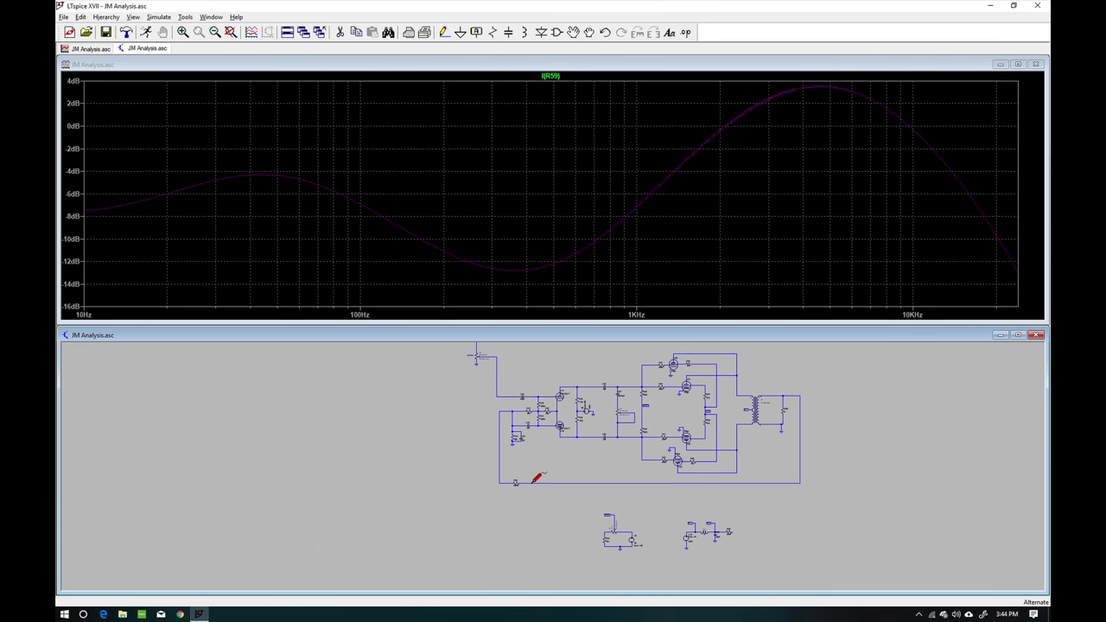
scroll(516, 485, "up", 6)
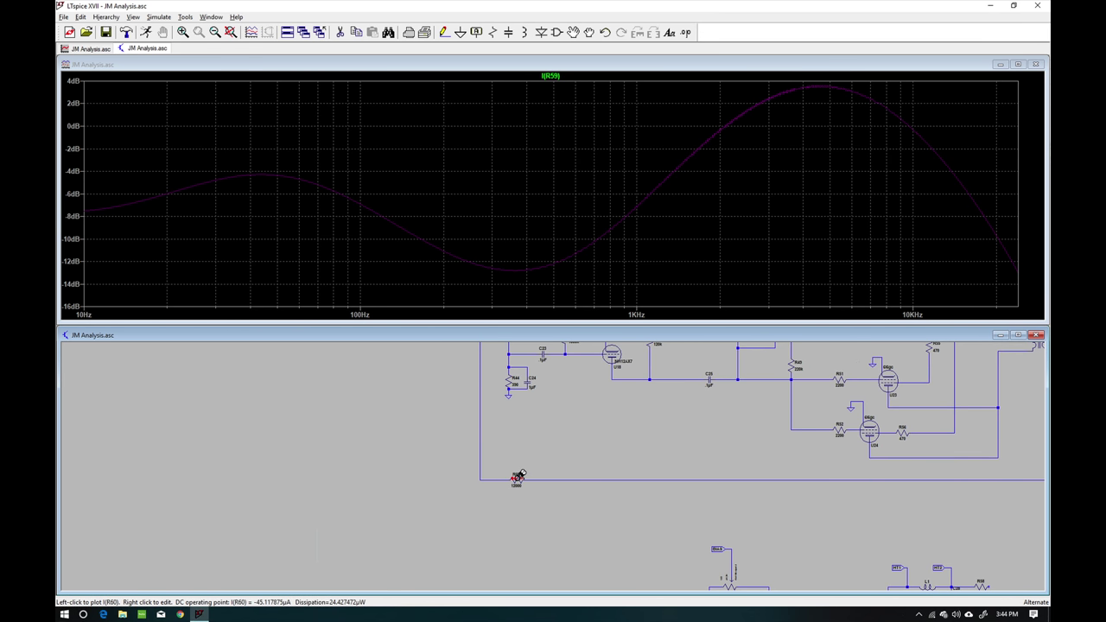
scroll(516, 478, "up", 4)
scroll(518, 474, "up", 2)
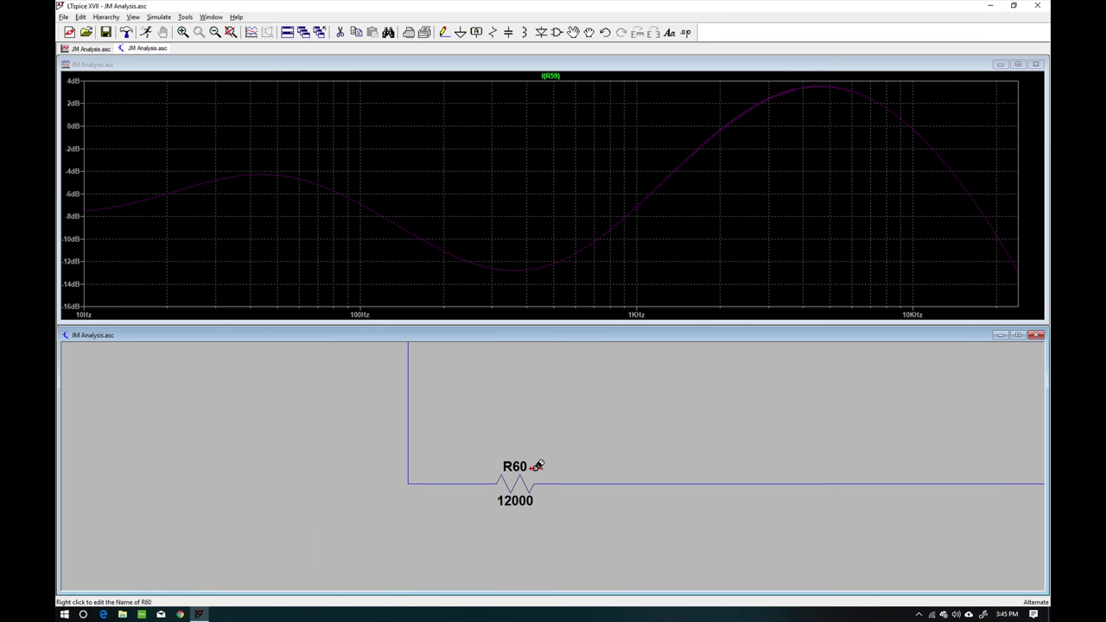
Zoom out from R60 and pan across the upper preamp and power-amp circuit.
scroll(516, 495, "down", 1)
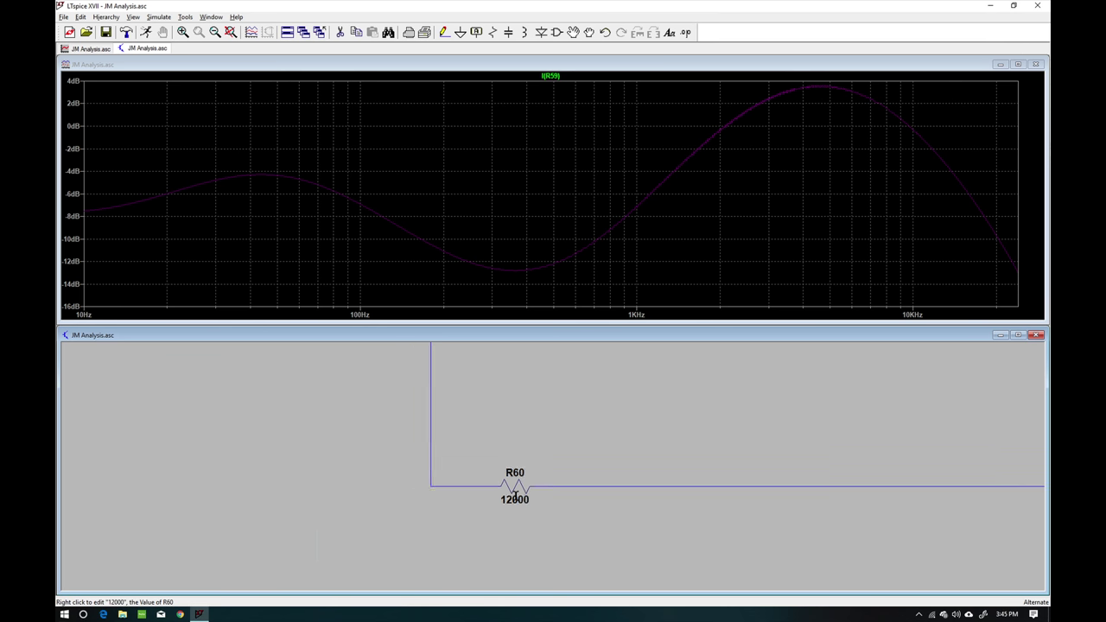
scroll(515, 494, "down", 3)
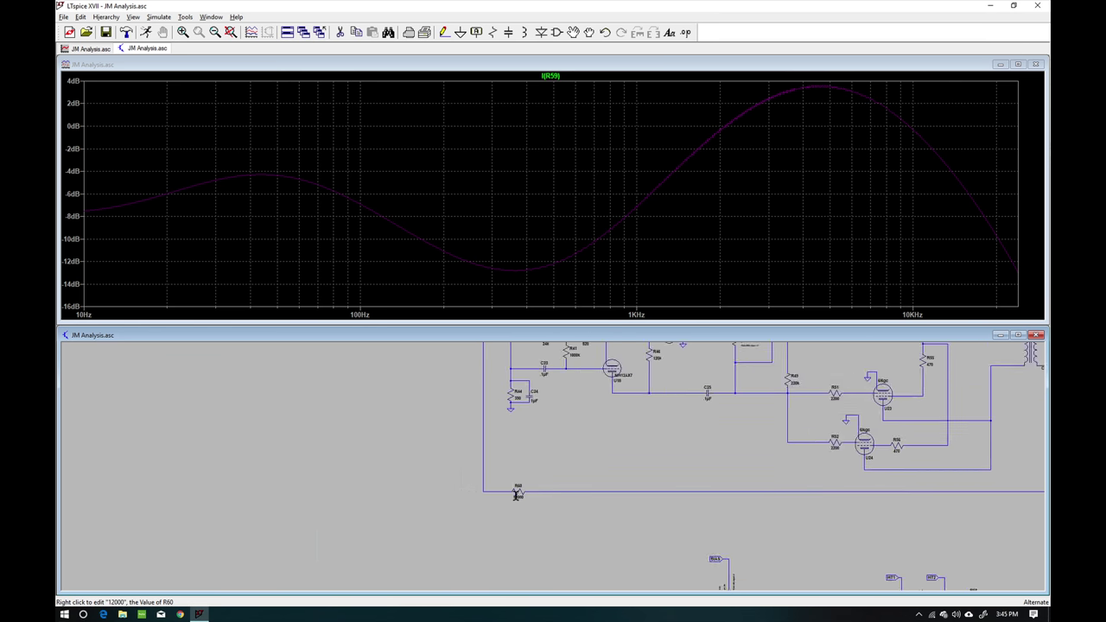
scroll(517, 494, "down", 3)
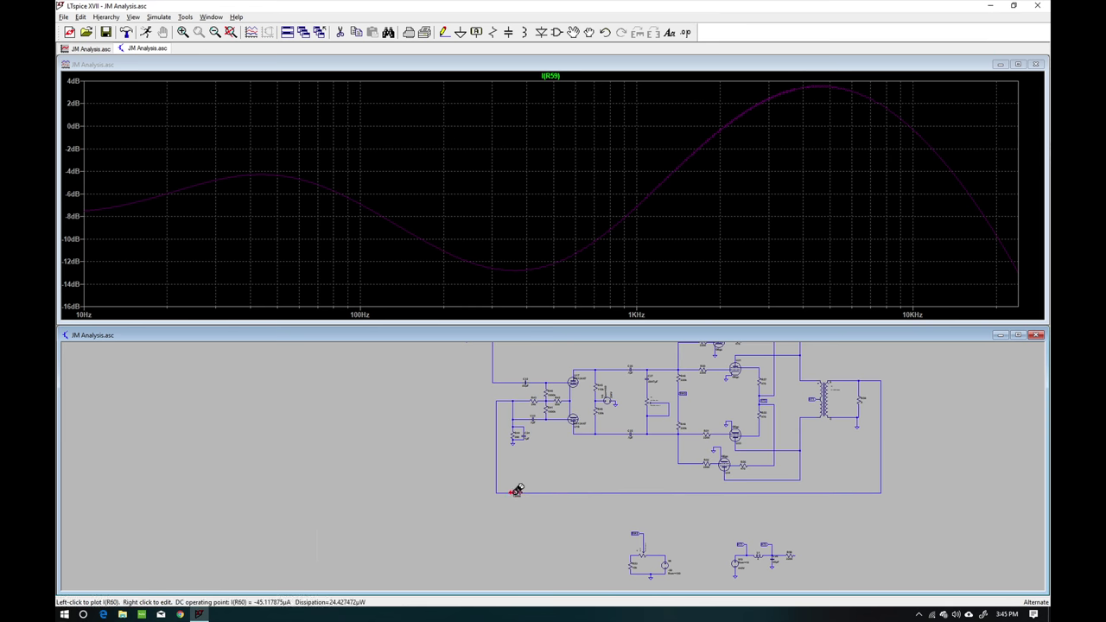
scroll(516, 491, "up", 4)
scroll(516, 491, "down", 3)
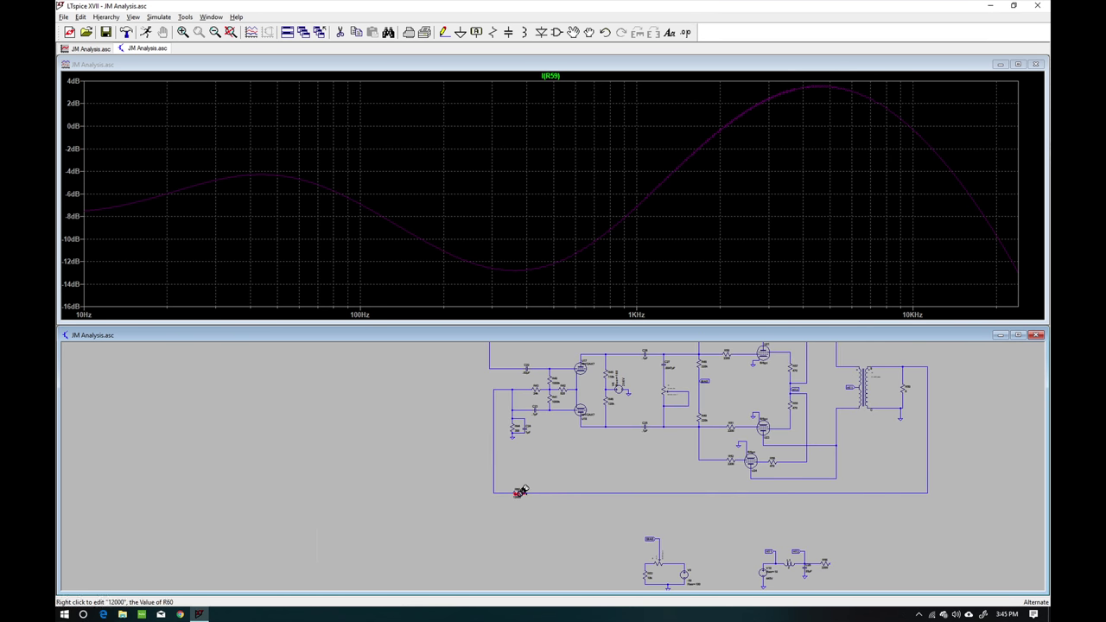
scroll(518, 490, "up", 3)
scroll(521, 490, "up", 1)
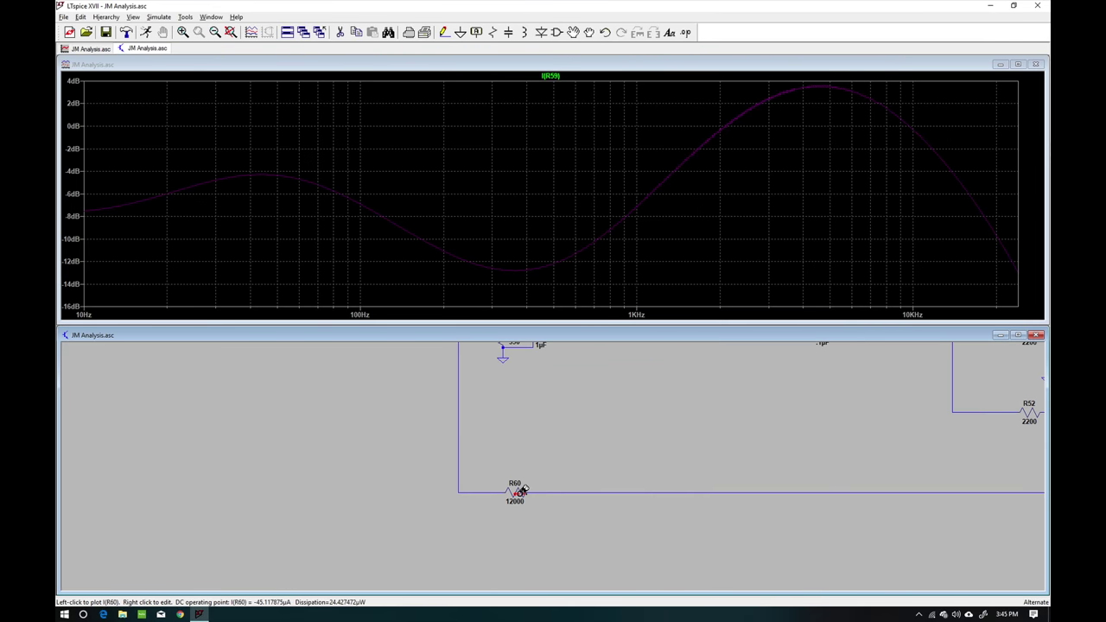
scroll(521, 490, "up", 3)
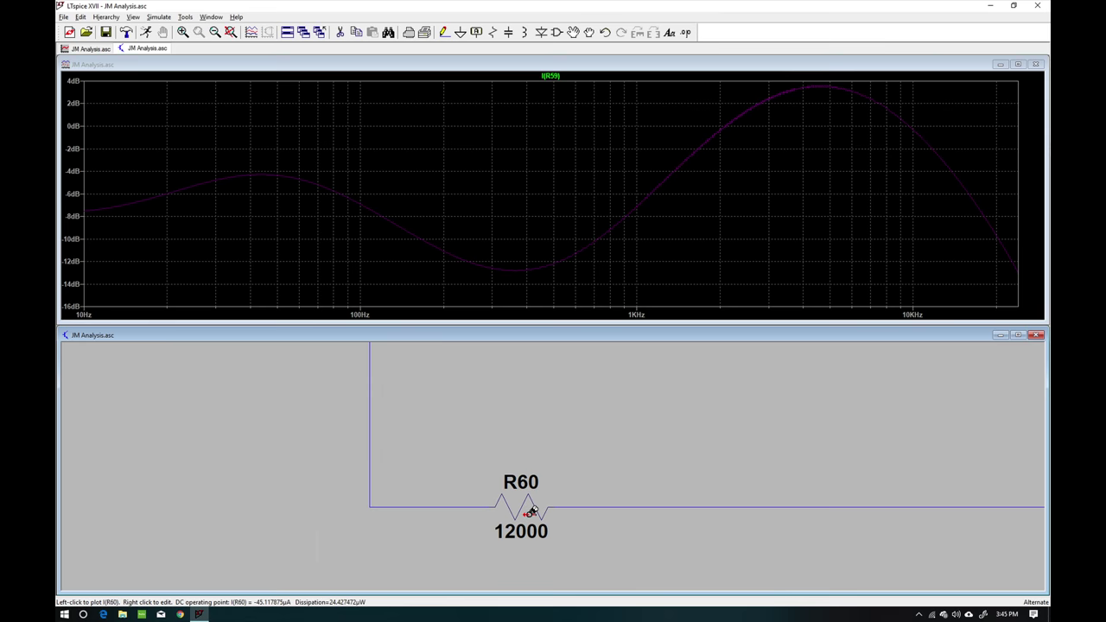
scroll(529, 512, "down", 6)
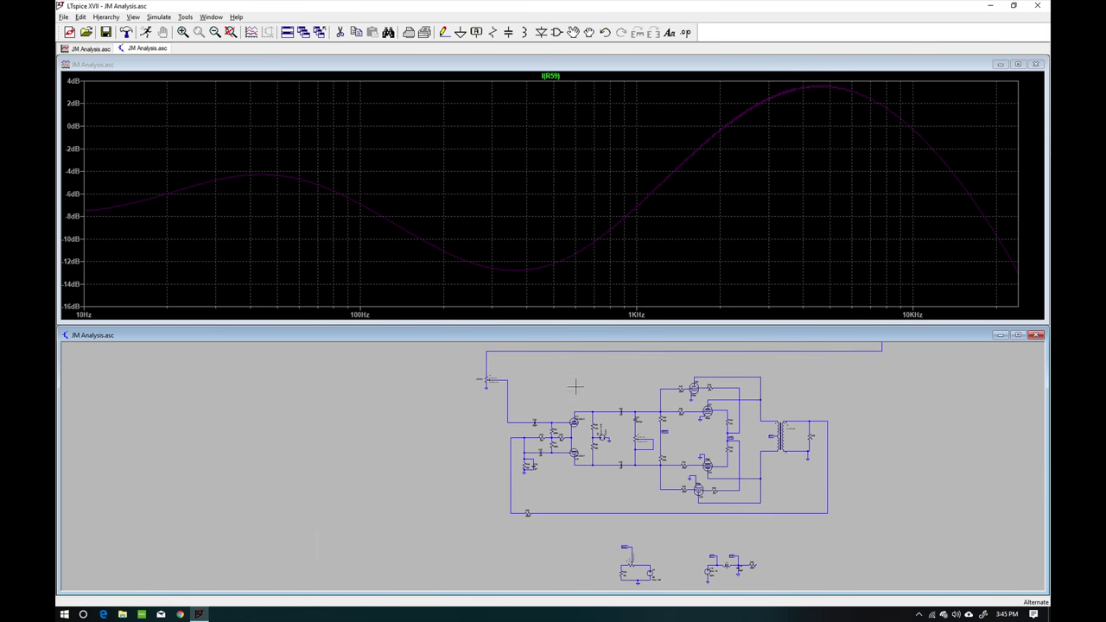
left_click_drag(576, 383, 534, 495)
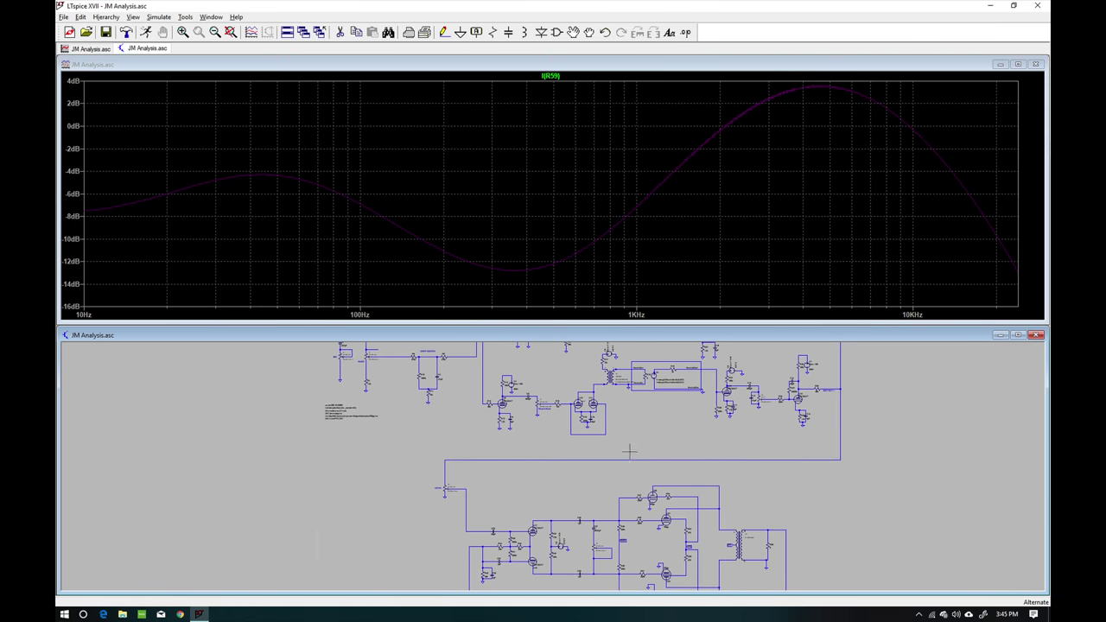
scroll(629, 454, "down", 2)
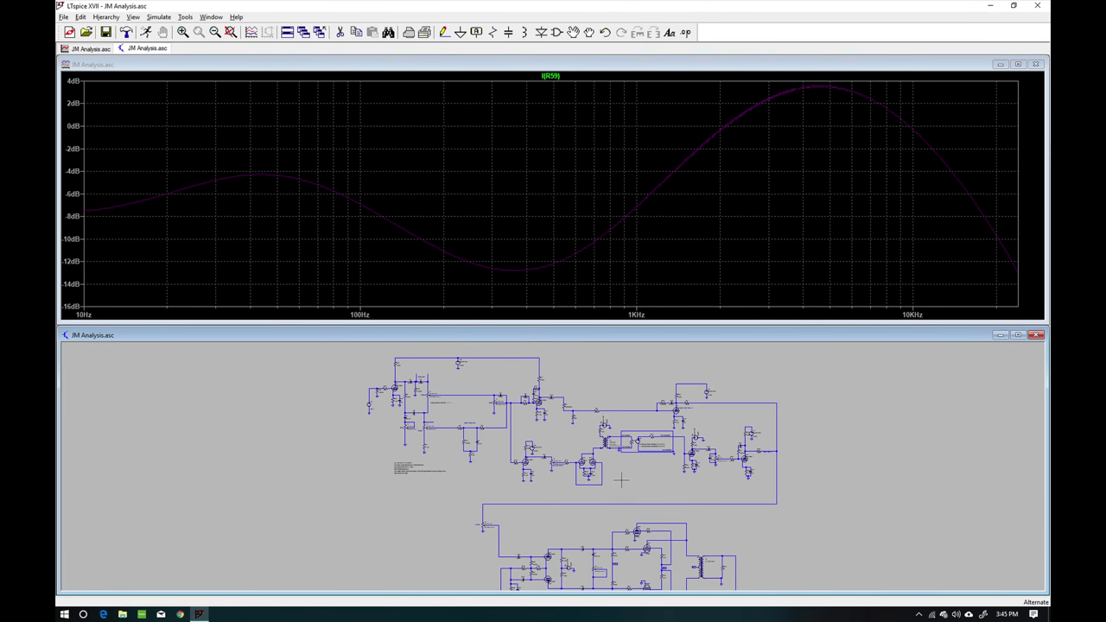
left_click_drag(623, 478, 616, 425)
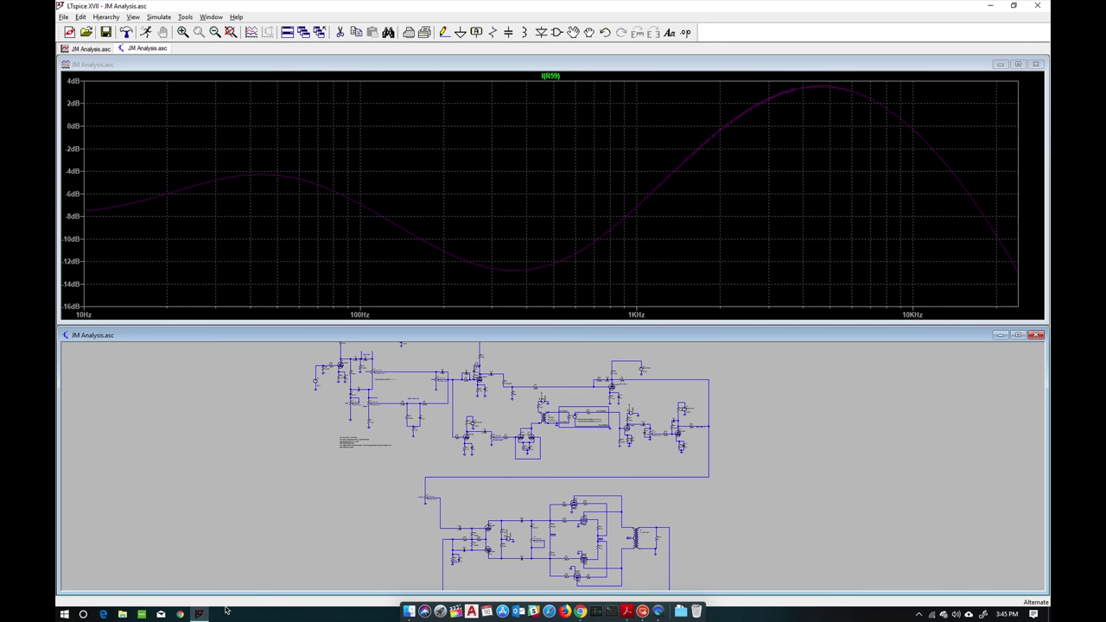
Bring QuickTime Player's Movie Recording window in front of the Finder desktop from the Dock.
left_click(657, 609)
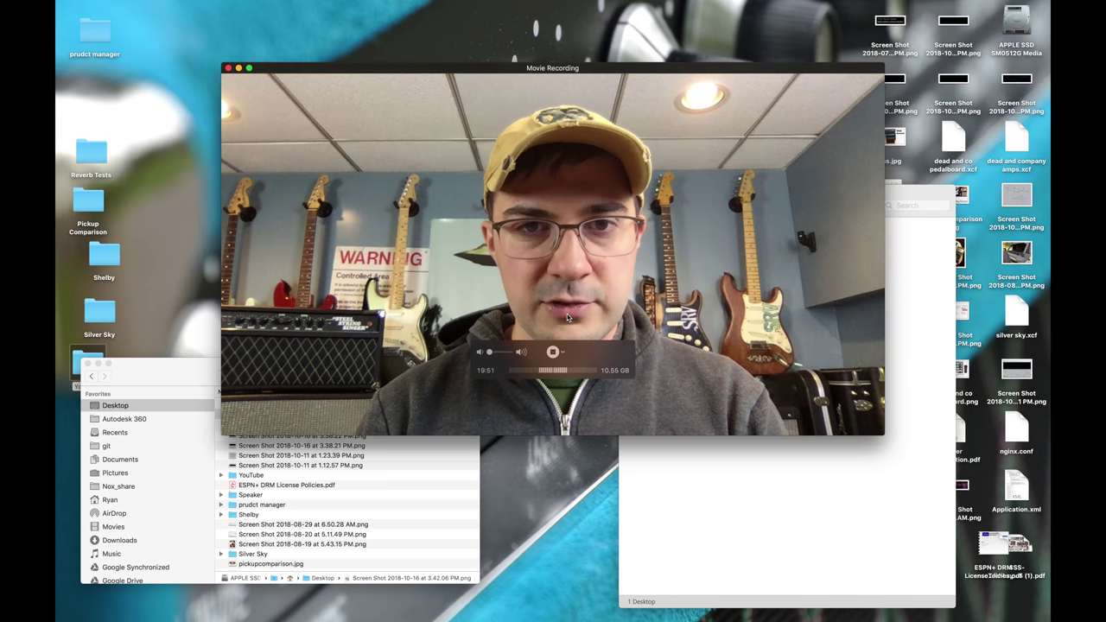